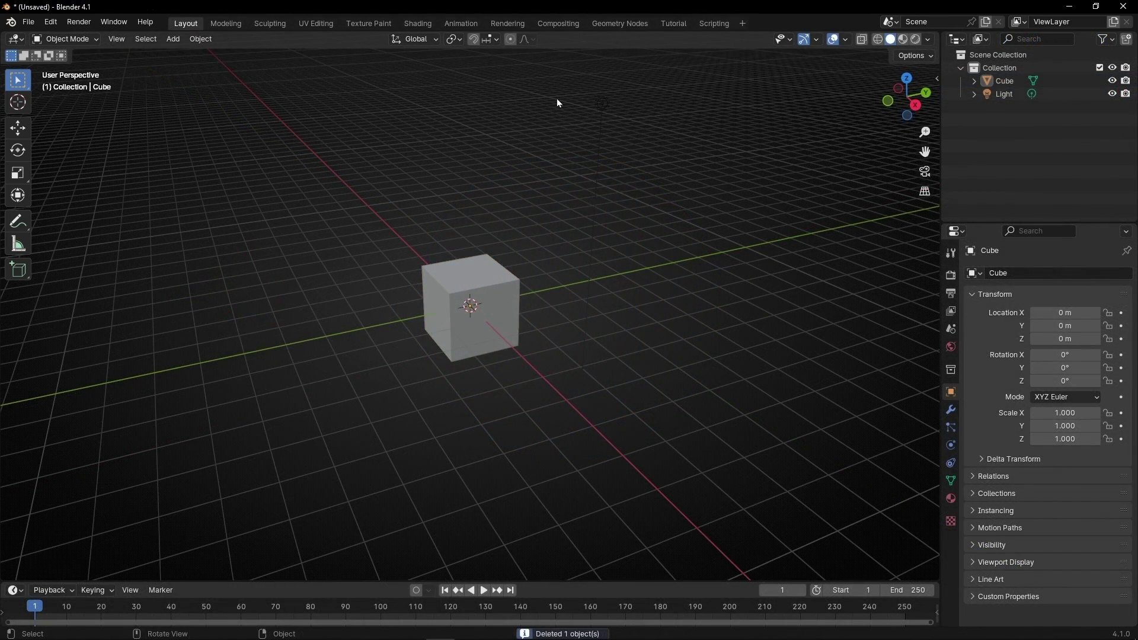
Switch to the Geometry Nodes workspace and turn the spreadsheet area into a Shader Editor with its sidebar hidden.
click(622, 26)
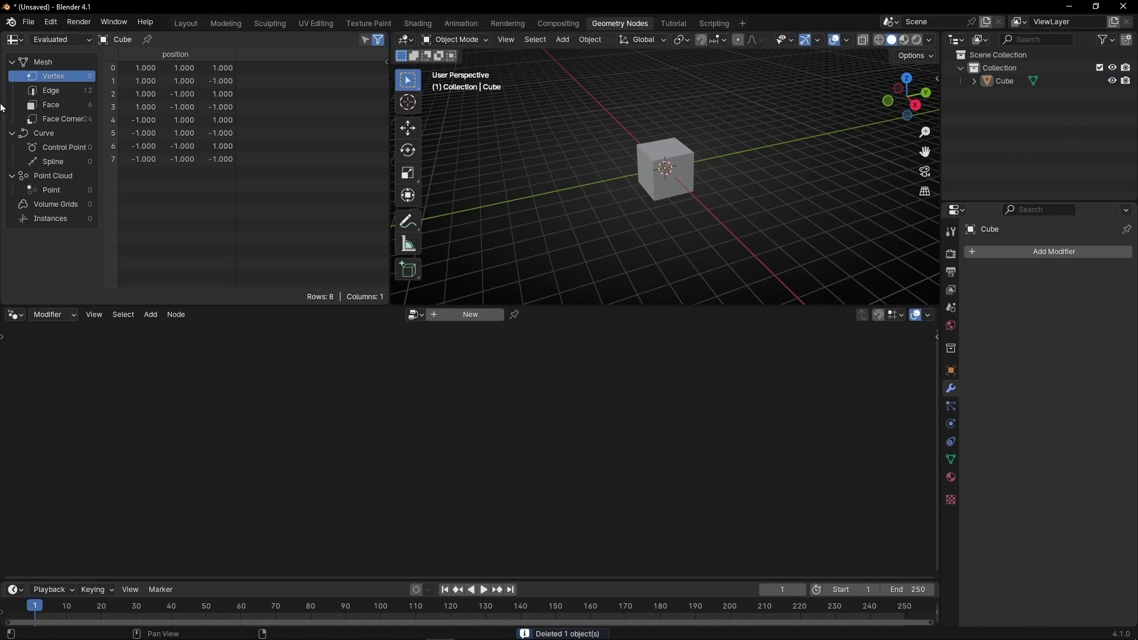
click(15, 40)
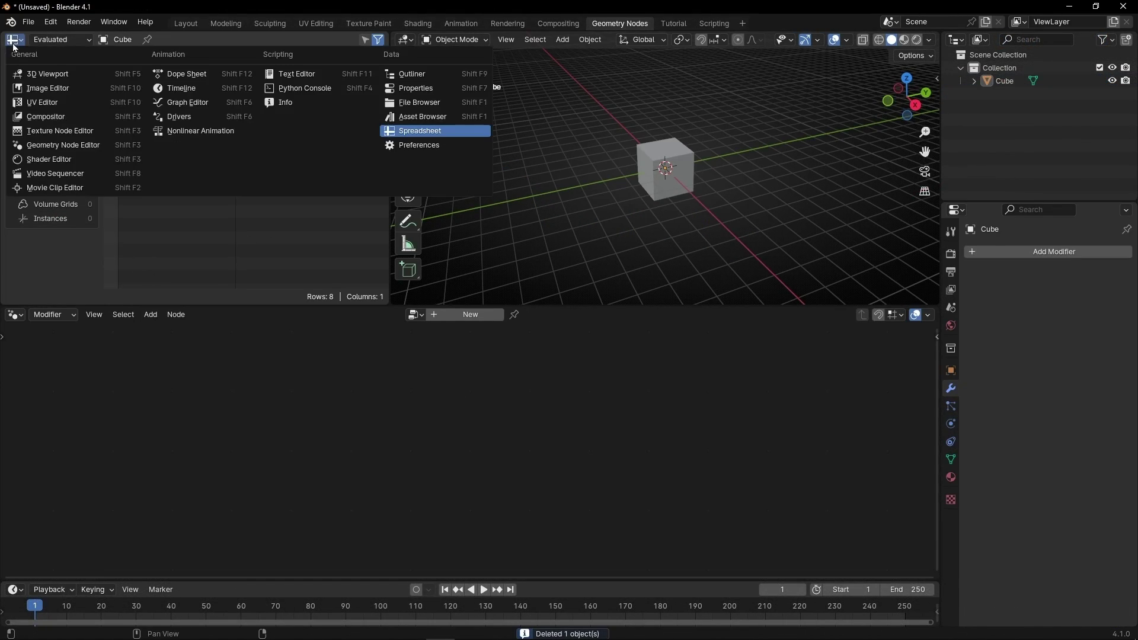
click(41, 157)
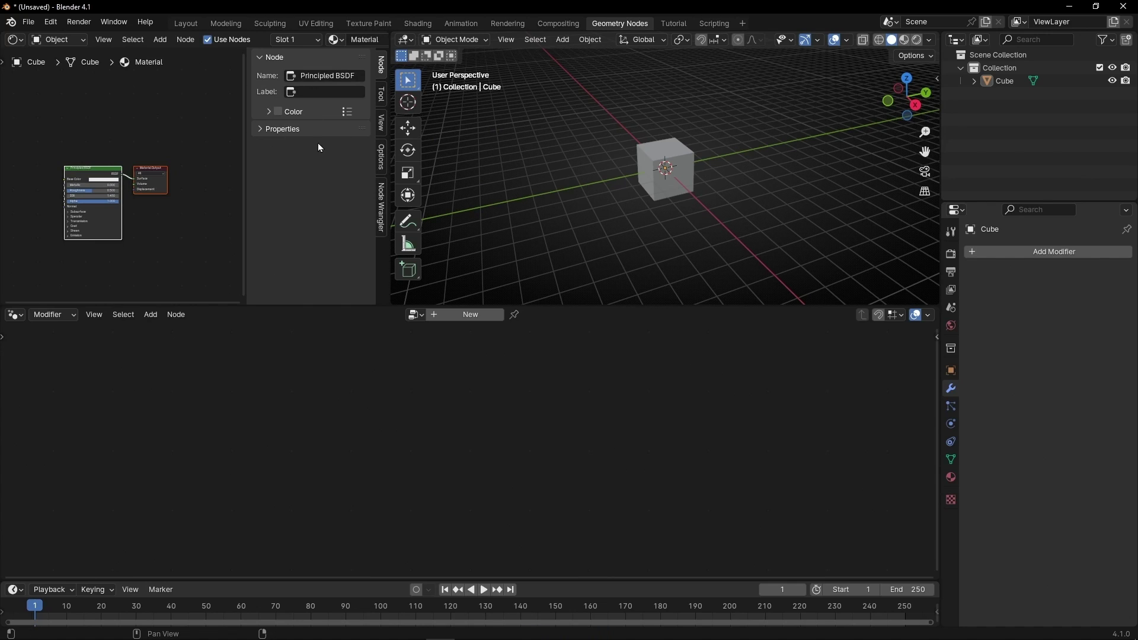
key(n)
scroll(248, 192, up, 3)
middle_drag(292, 215, 302, 176)
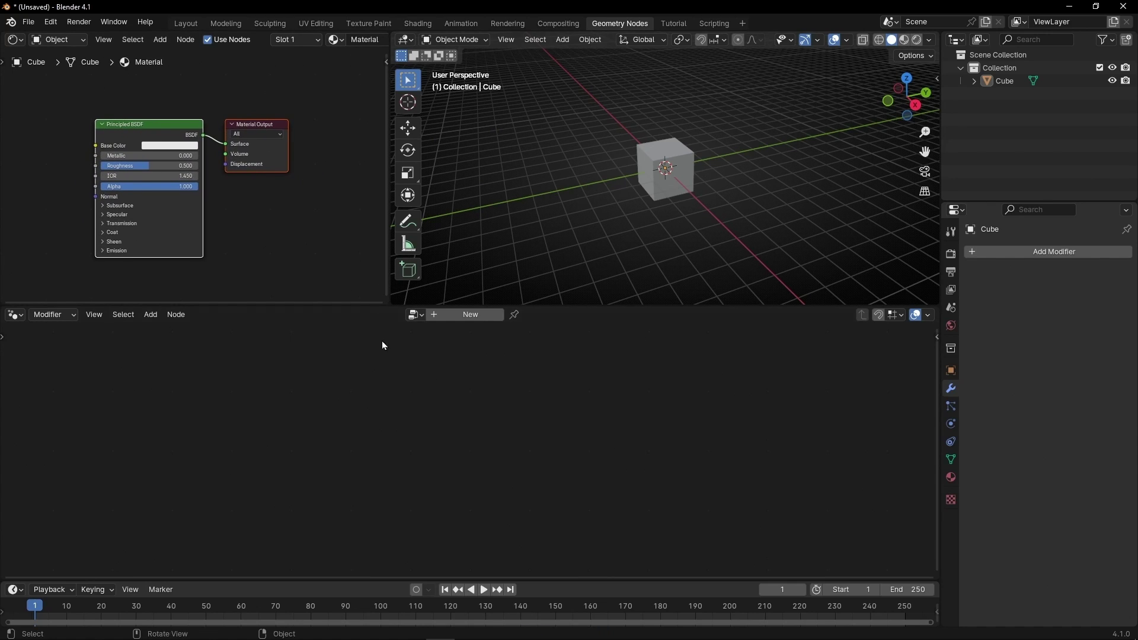
Create a new geometry node tree on the cube and remove the timeline area by merging it into the node editor.
click(478, 318)
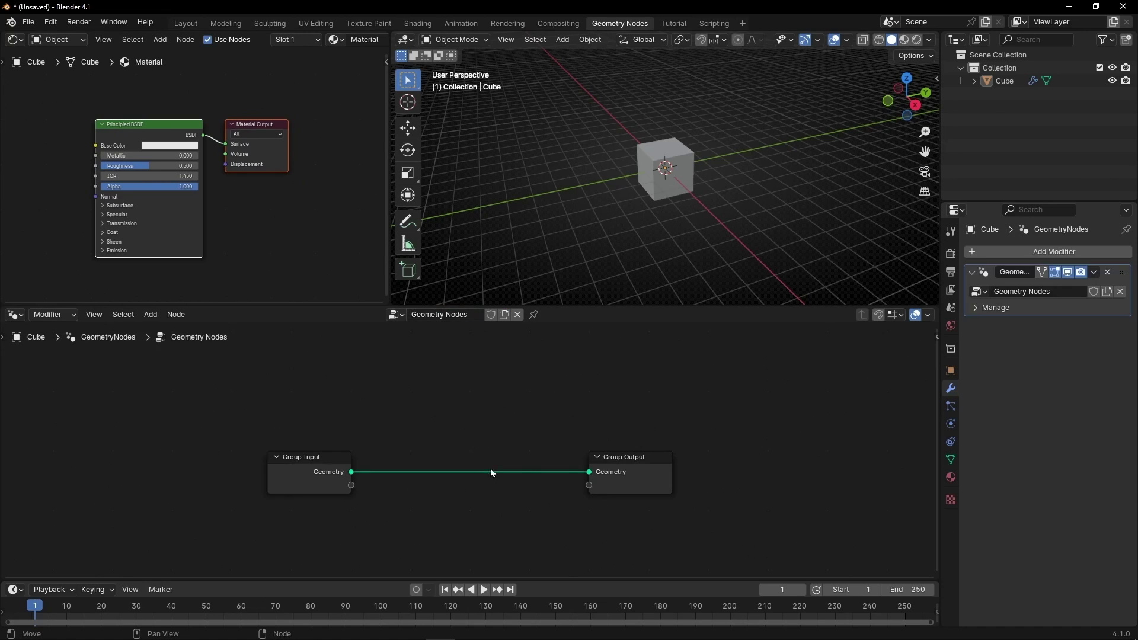
right_click(317, 589)
click(261, 588)
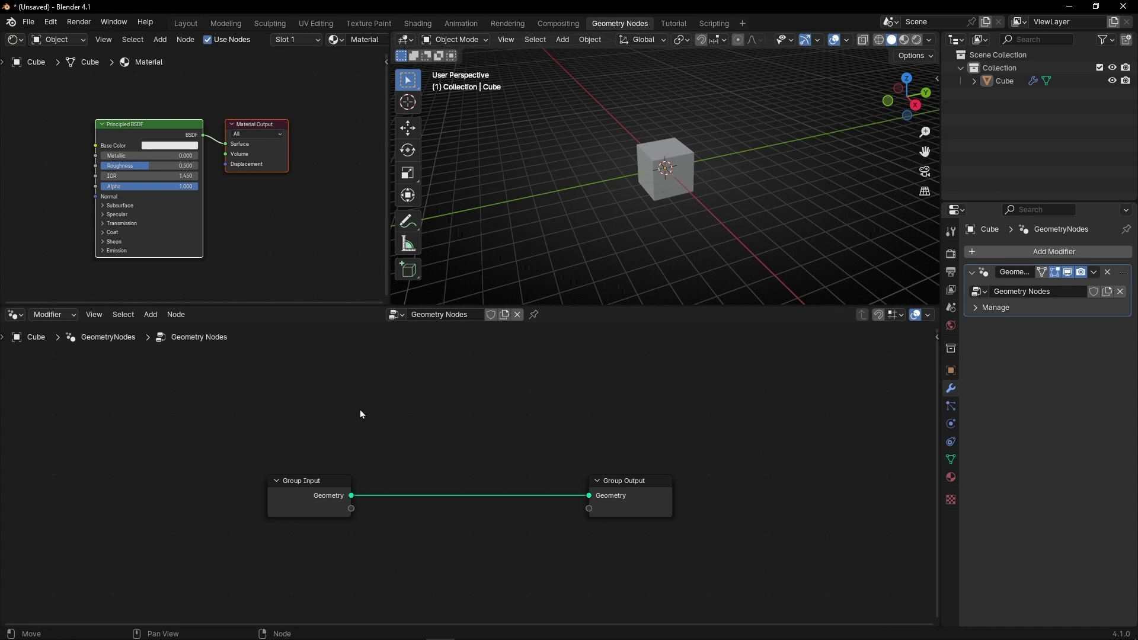
Delete the Group Input node and add a Grid node in its place.
scroll(433, 495, up, 4)
click(244, 496)
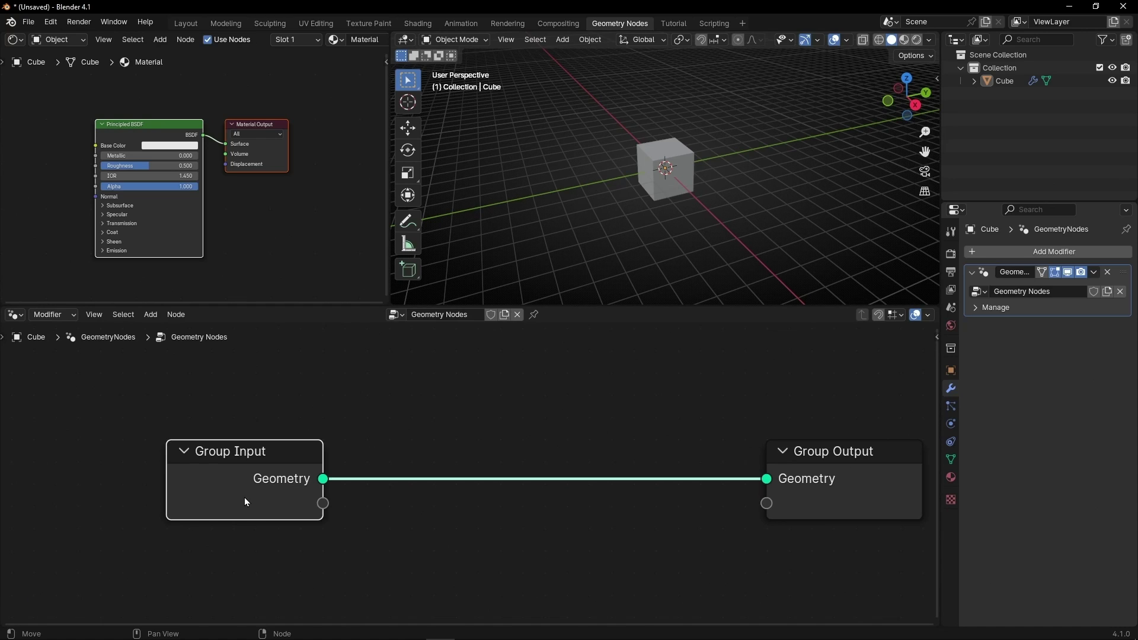
key(x)
key(shift+a)
text(grid)
key(Return)
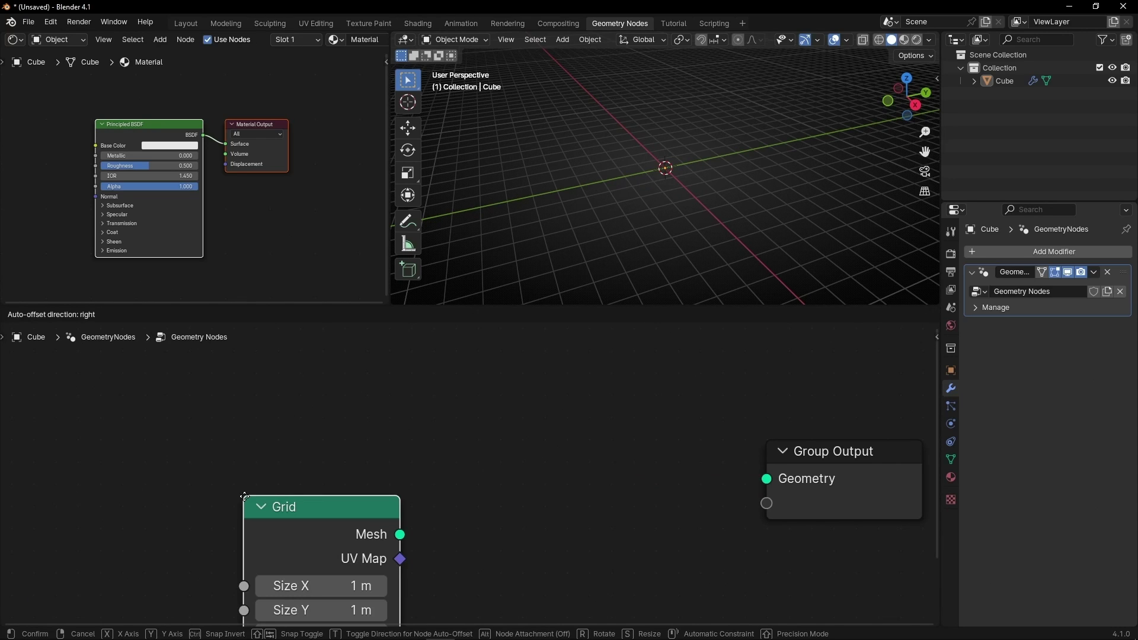
click(224, 382)
Connect the Grid's Mesh to the Group Output, and set its X and Y sizes to 12.2 m and vertices to 93.
drag(379, 421, 769, 432)
click(769, 431)
drag(267, 472, 337, 545)
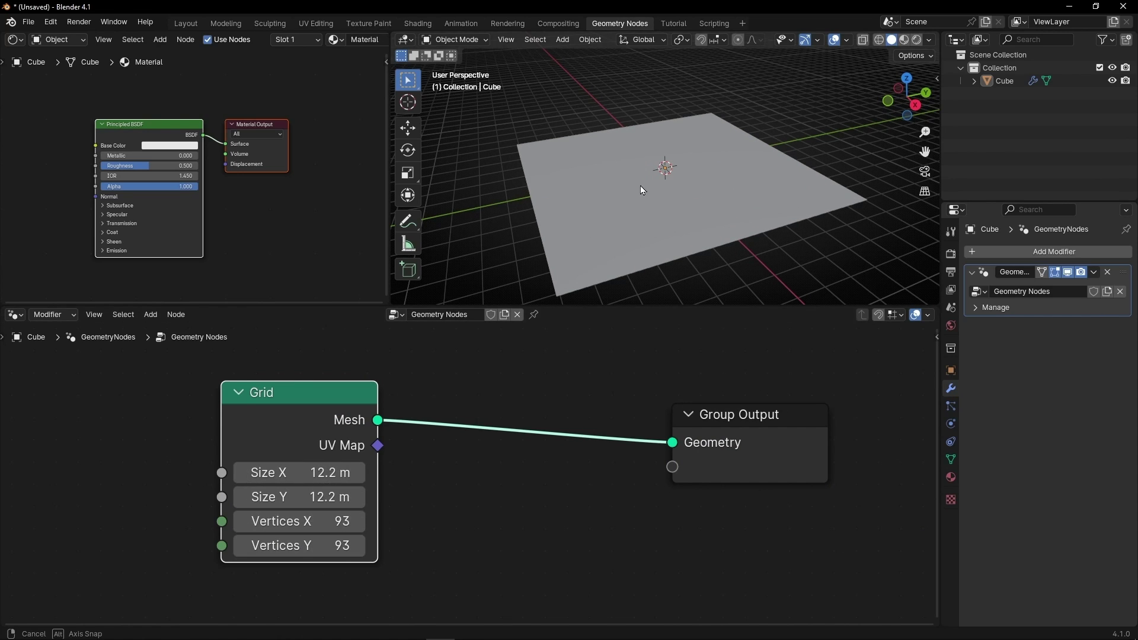
middle_drag(640, 186, 600, 188)
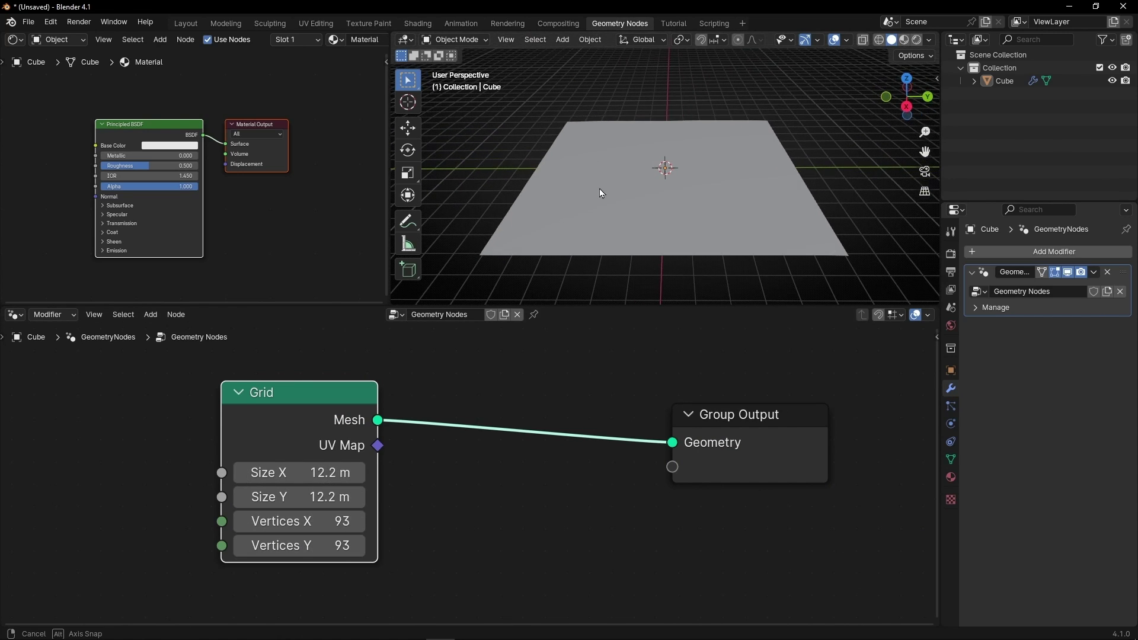
Switch the viewport to Material Preview shading and set the Principled BSDF base color to light green.
click(905, 39)
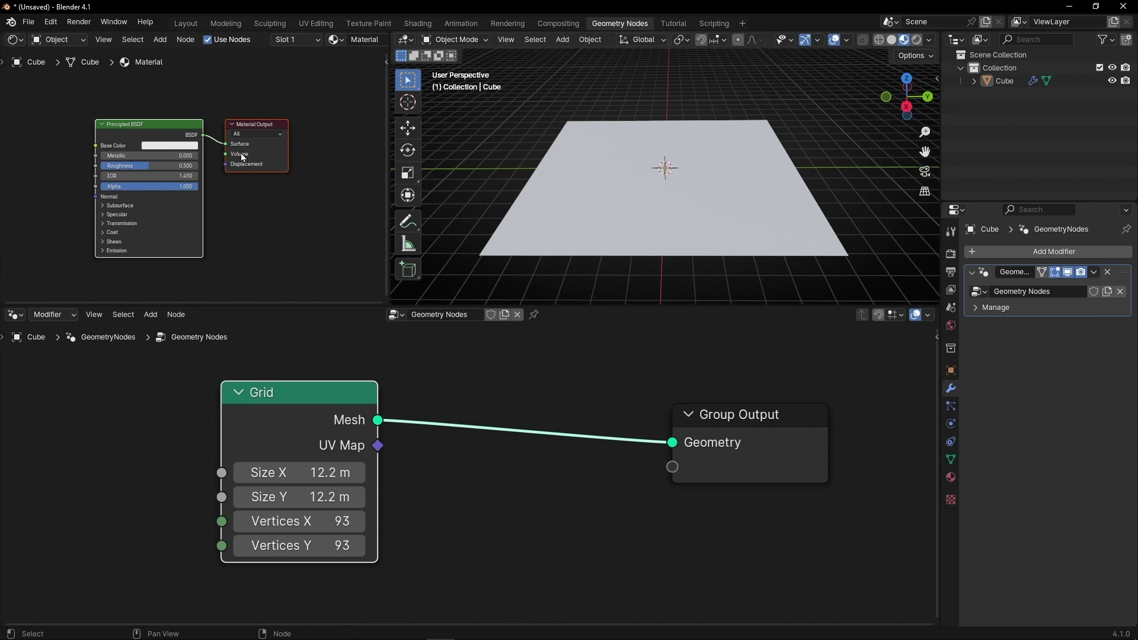
click(171, 145)
drag(202, 196, 179, 185)
Add a Set Material node on the link between the Grid and the Group Output.
key(shift+a)
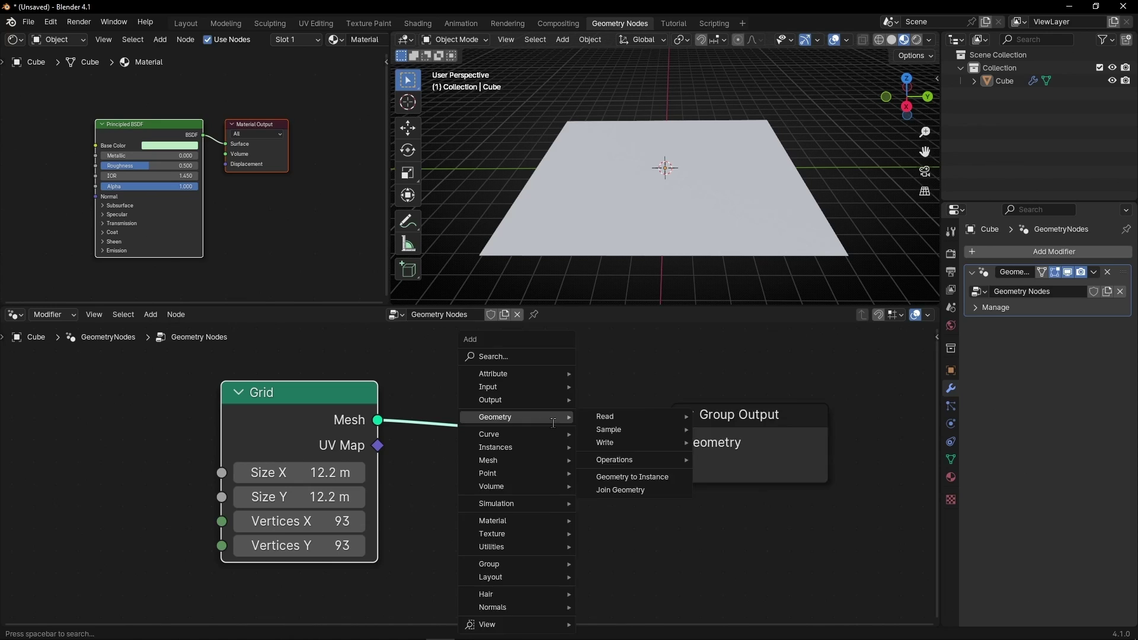
text(set m)
click(592, 457)
click(480, 378)
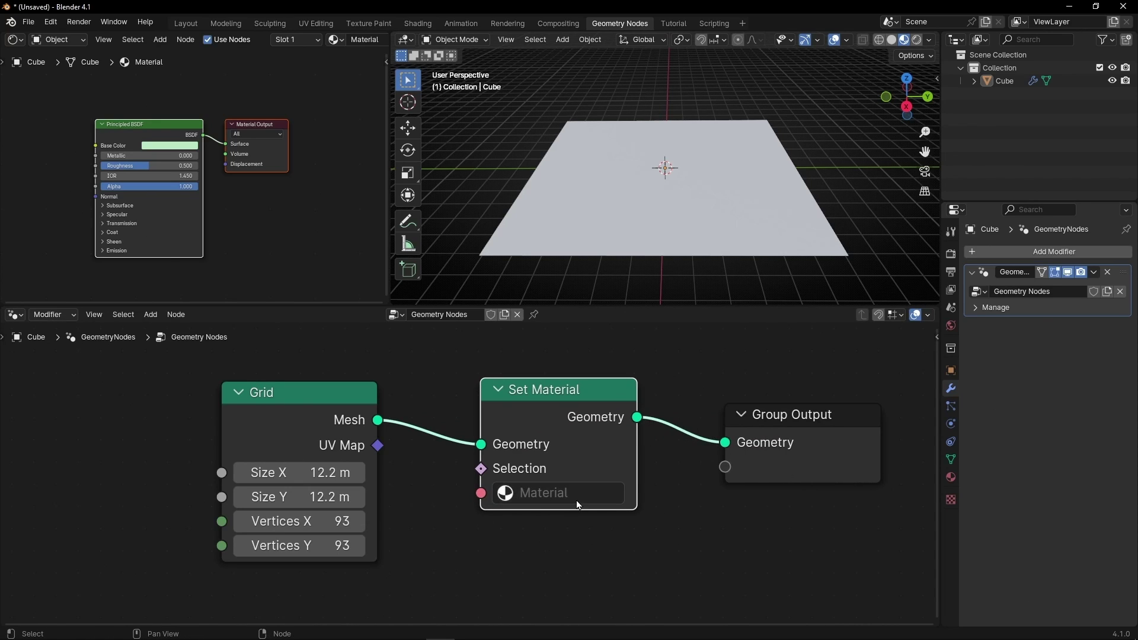
Assign the existing material named Material in the Set Material node and change its base color to pinkish purple.
click(578, 497)
click(545, 255)
click(178, 146)
drag(180, 163, 210, 184)
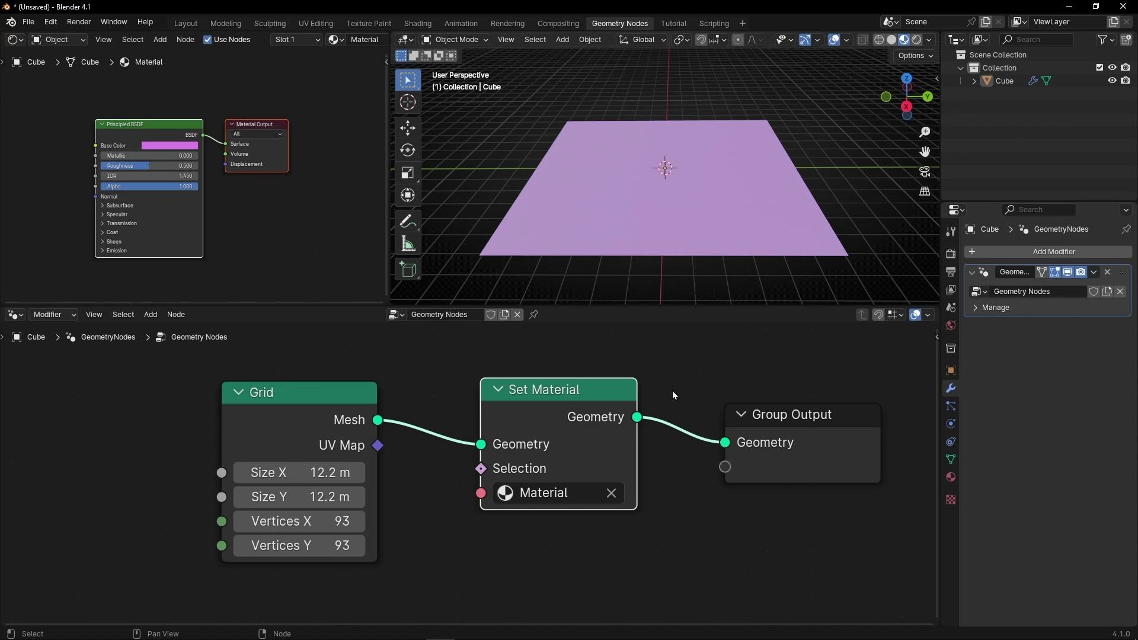
Add a UV sphere and move it straight up along Z so it floats above the grid.
mouse_move(699, 231)
middle_down()
mouse_move(686, 257)
mouse_move(686, 231)
middle_up()
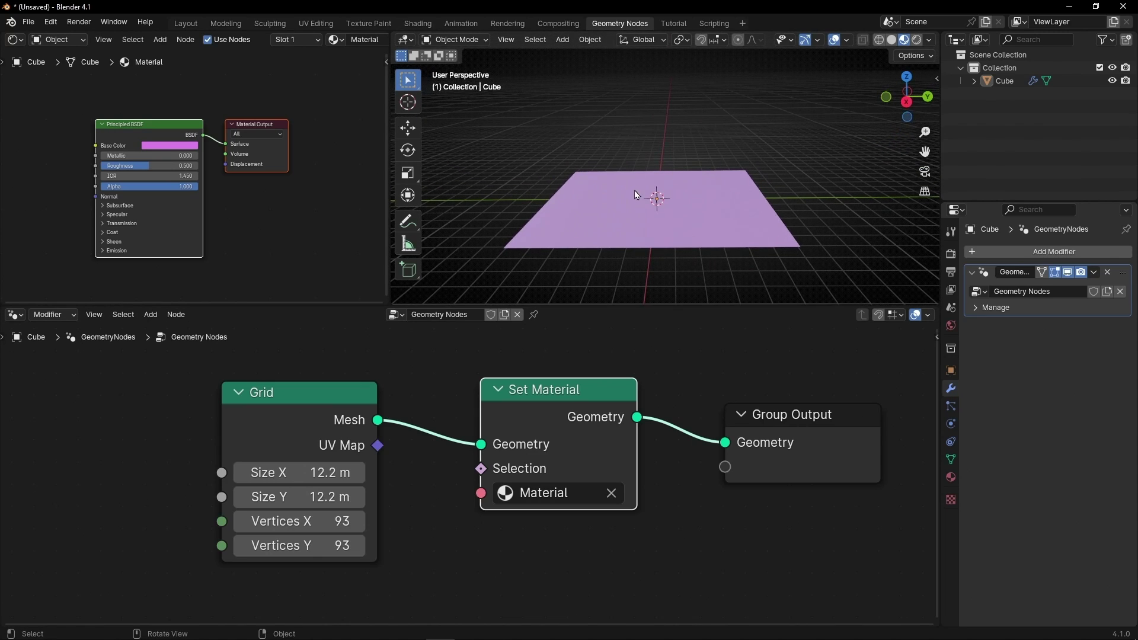
click(563, 39)
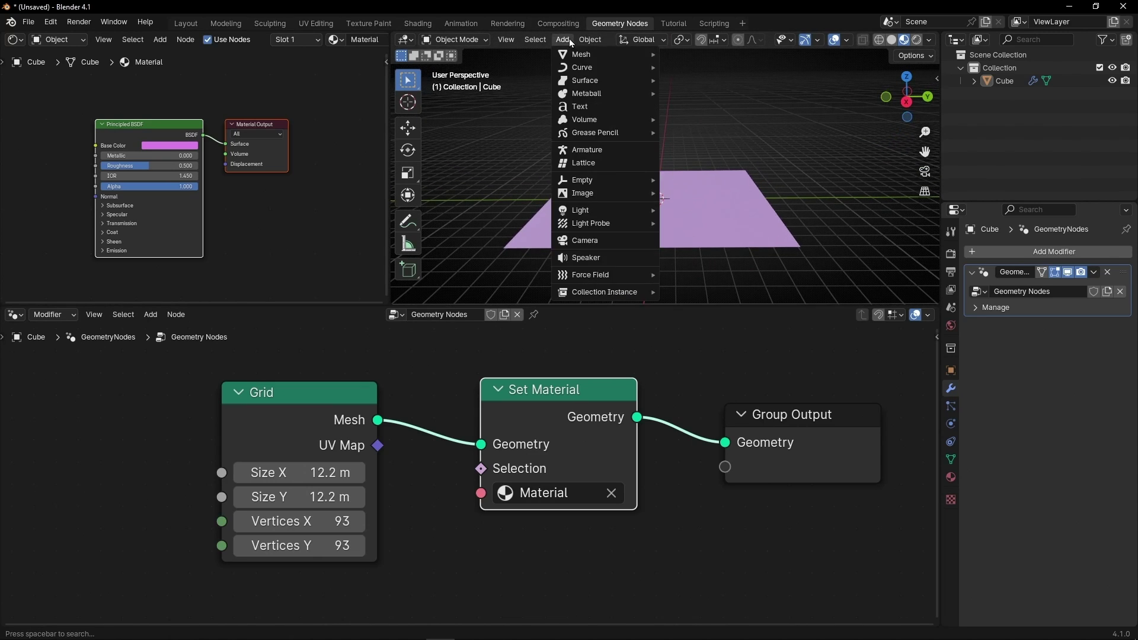
mouse_move(584, 54)
click(710, 94)
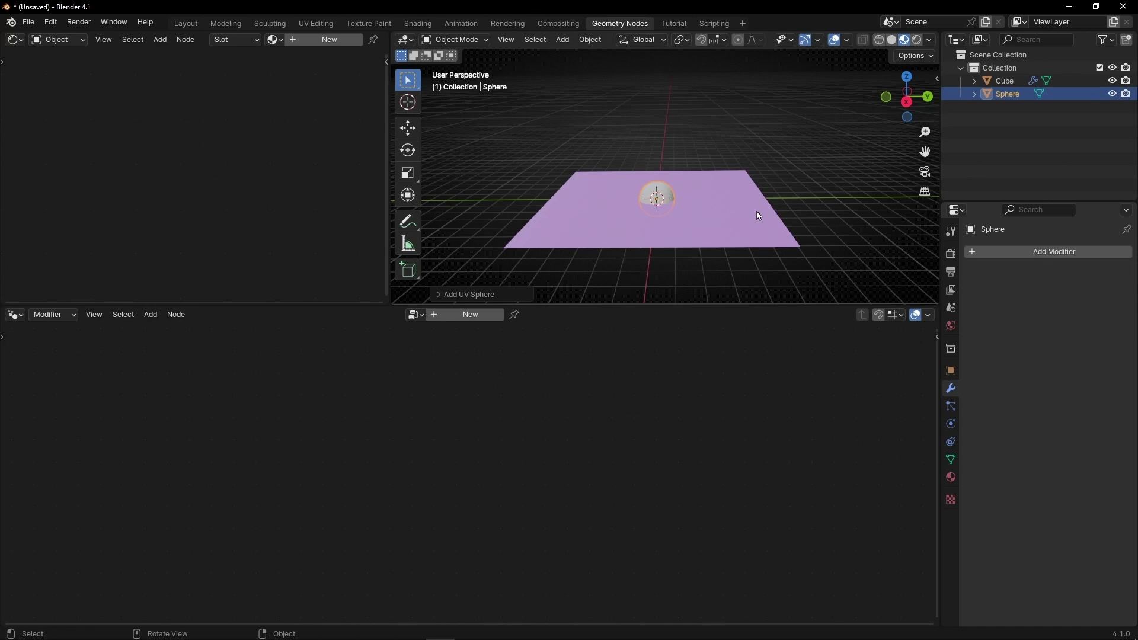
key(g)
key(z)
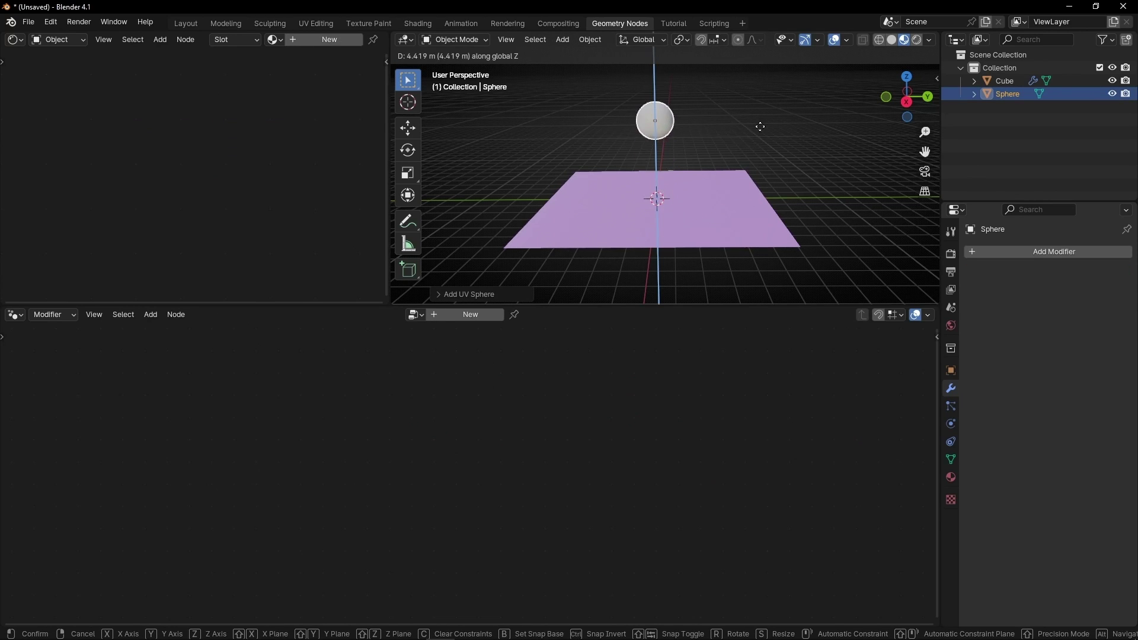
click(762, 125)
Pin the grid's geometry node tree so it stays displayed while the sphere is selected.
click(701, 216)
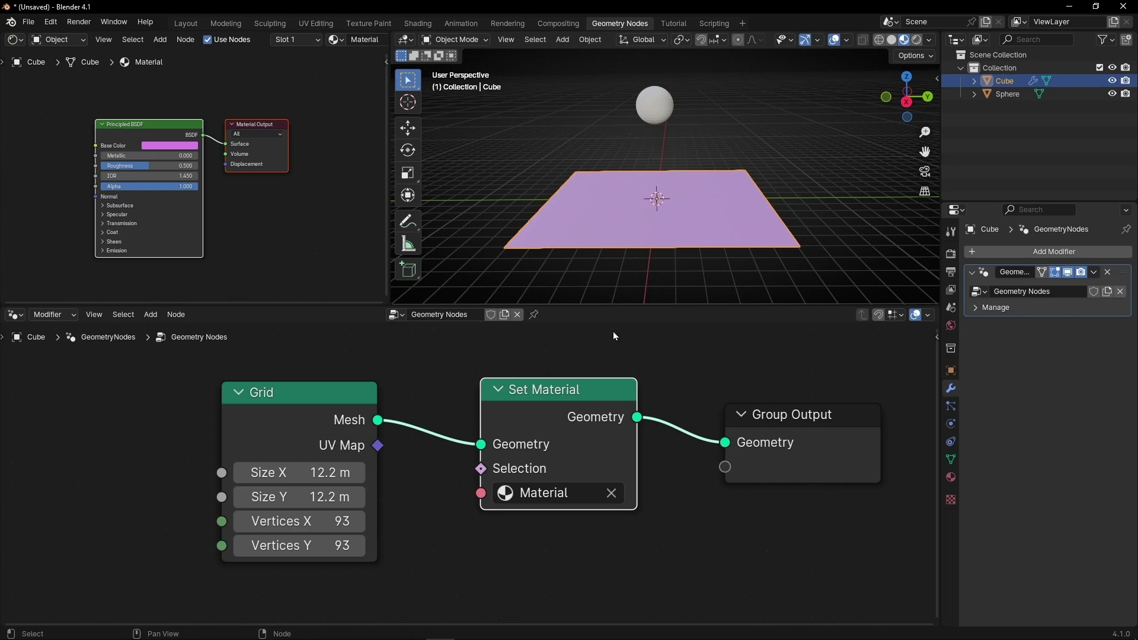
click(641, 110)
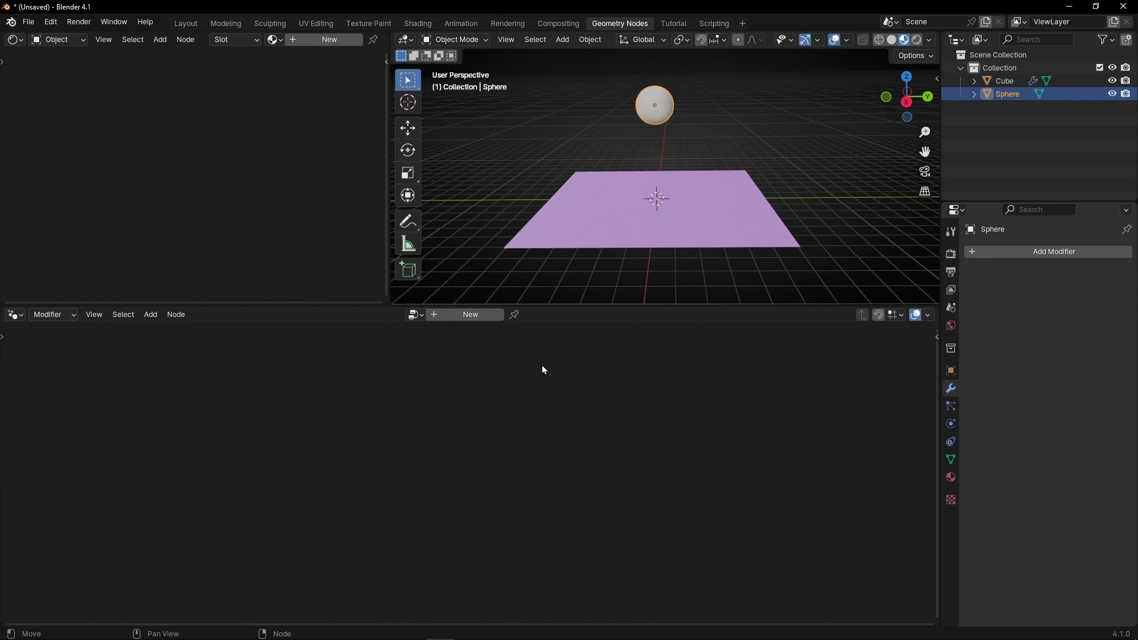
click(618, 220)
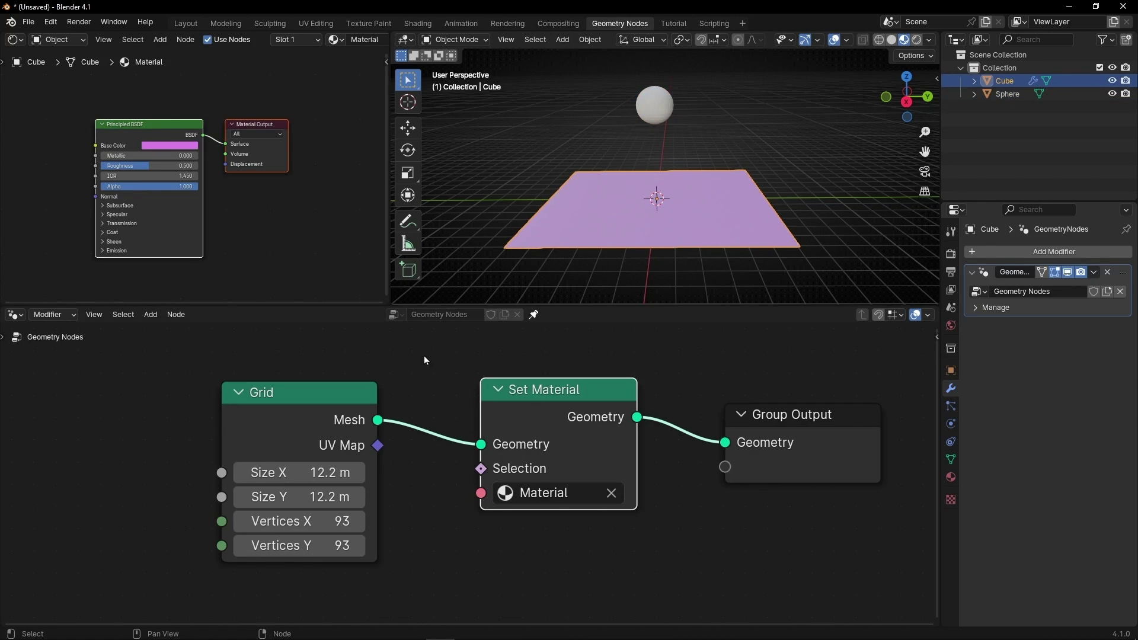
click(640, 118)
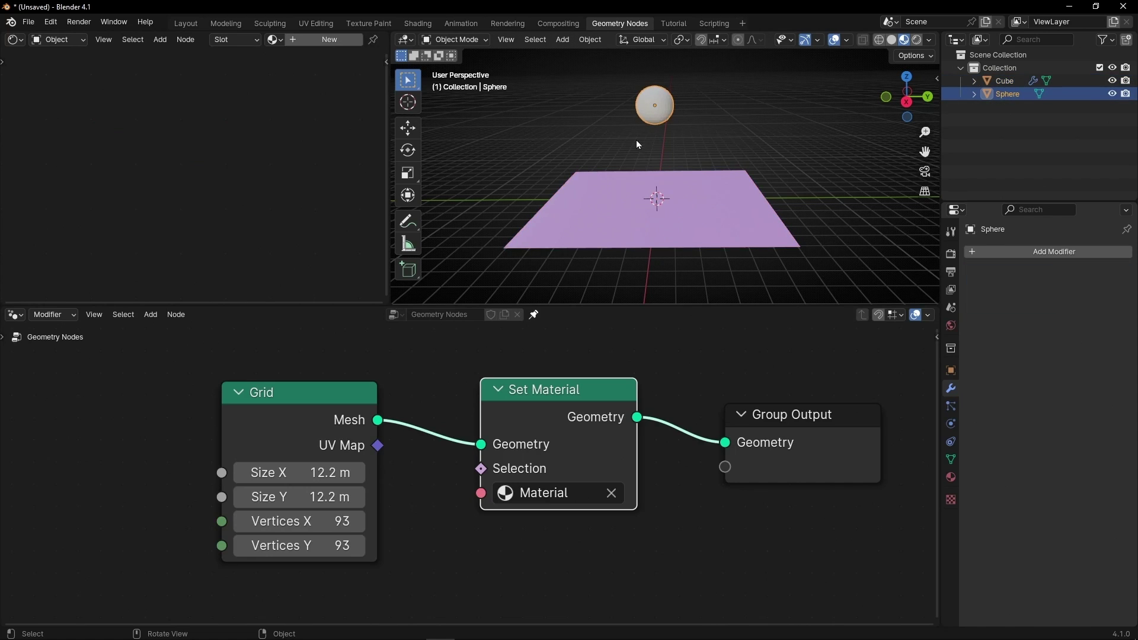
Select the grid and pin its material in the Shader Editor.
click(592, 202)
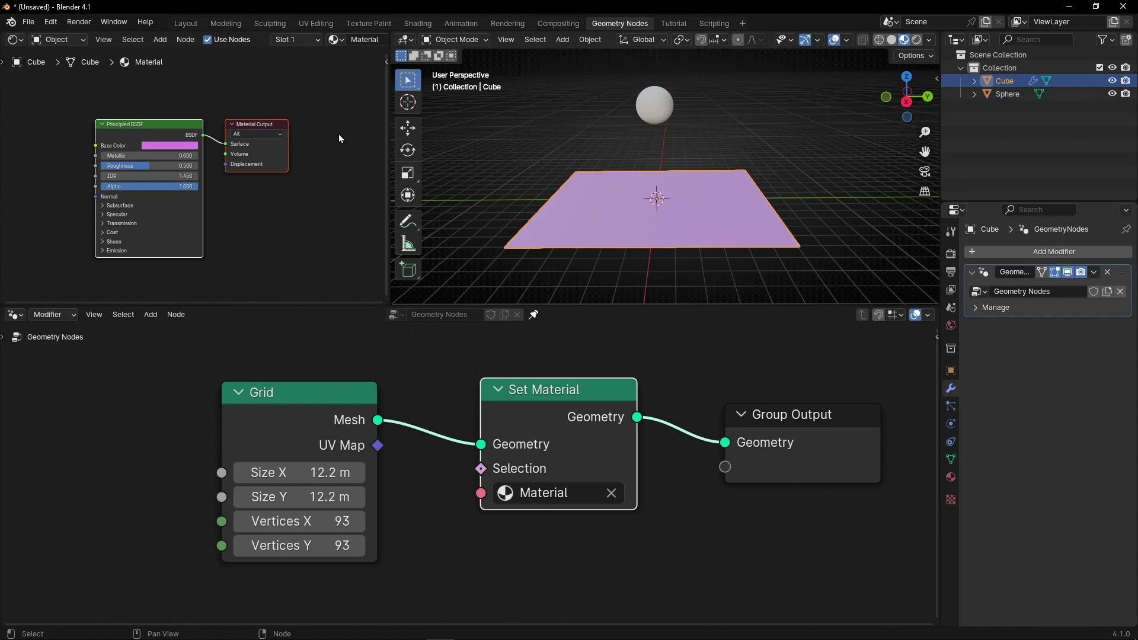
key(ctrl+space)
click(669, 40)
key(ctrl+space)
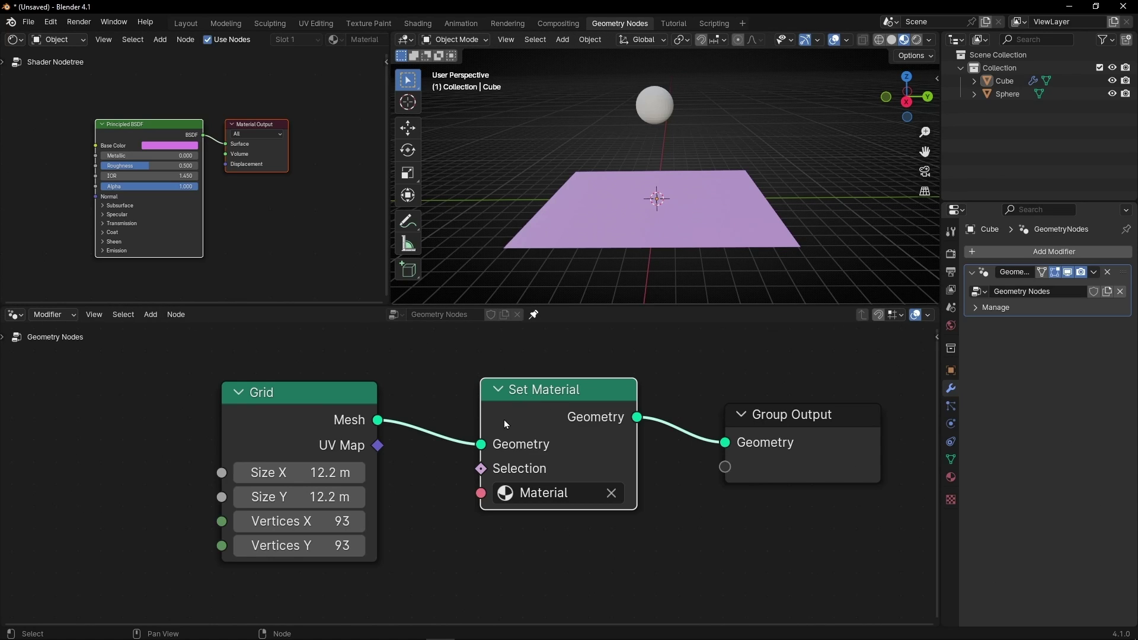
Annotate the maximized viewport with a mark on the sphere, a line down to the grid's center, an X and a question mark.
scroll(652, 204, up, 3)
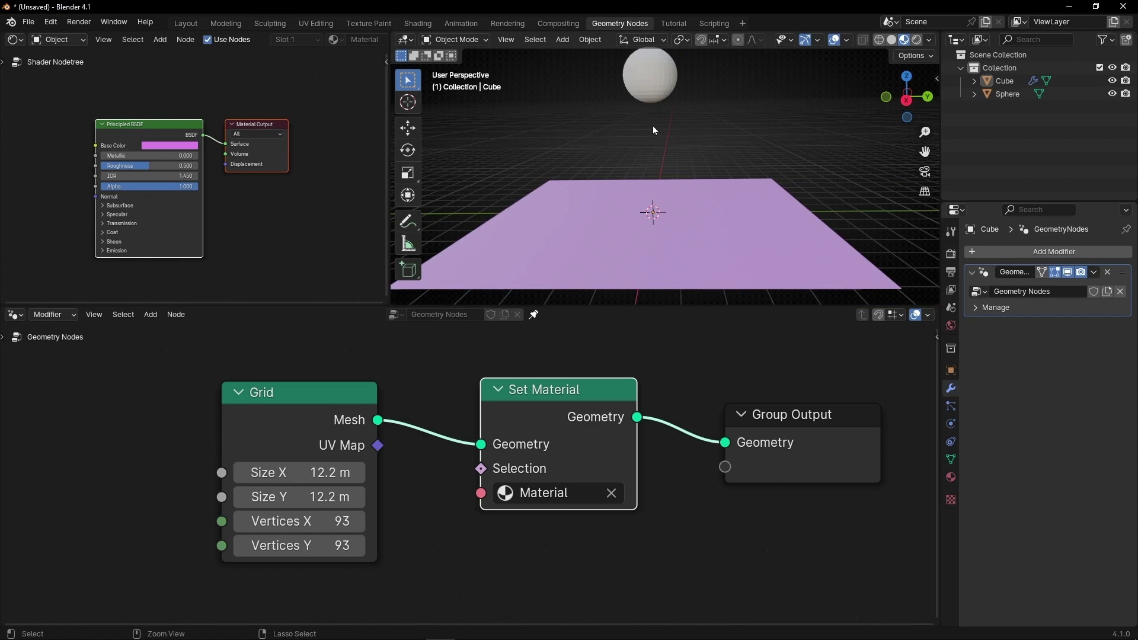
key(ctrl+space)
scroll(548, 314, down, 2)
click(18, 221)
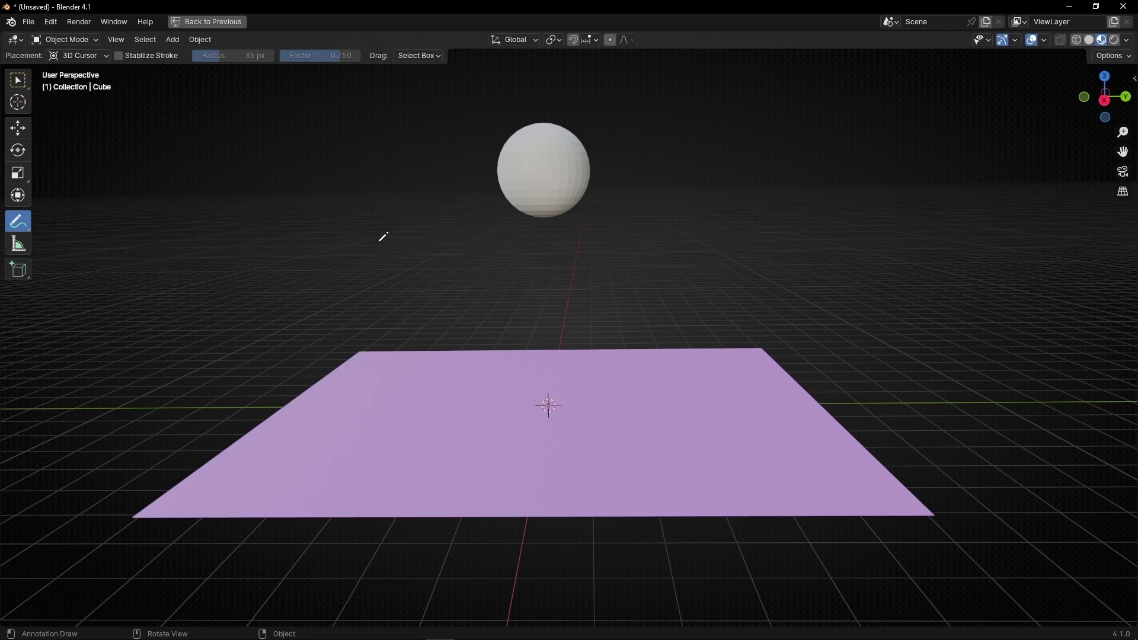
drag(536, 164, 544, 172)
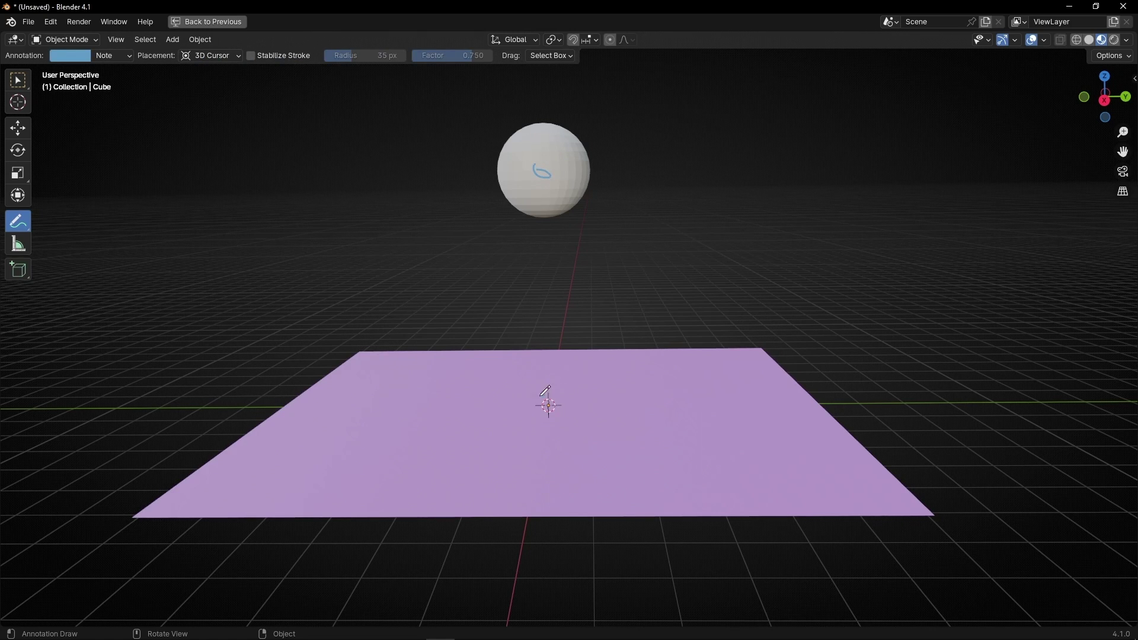
mouse_move(551, 227)
mouse_down()
mouse_move(548, 262)
mouse_move(544, 394)
mouse_up()
mouse_move(637, 237)
mouse_down()
mouse_move(610, 295)
mouse_move(646, 289)
mouse_up()
mouse_move(695, 219)
mouse_down()
mouse_move(733, 204)
mouse_move(727, 264)
mouse_move(740, 288)
mouse_up()
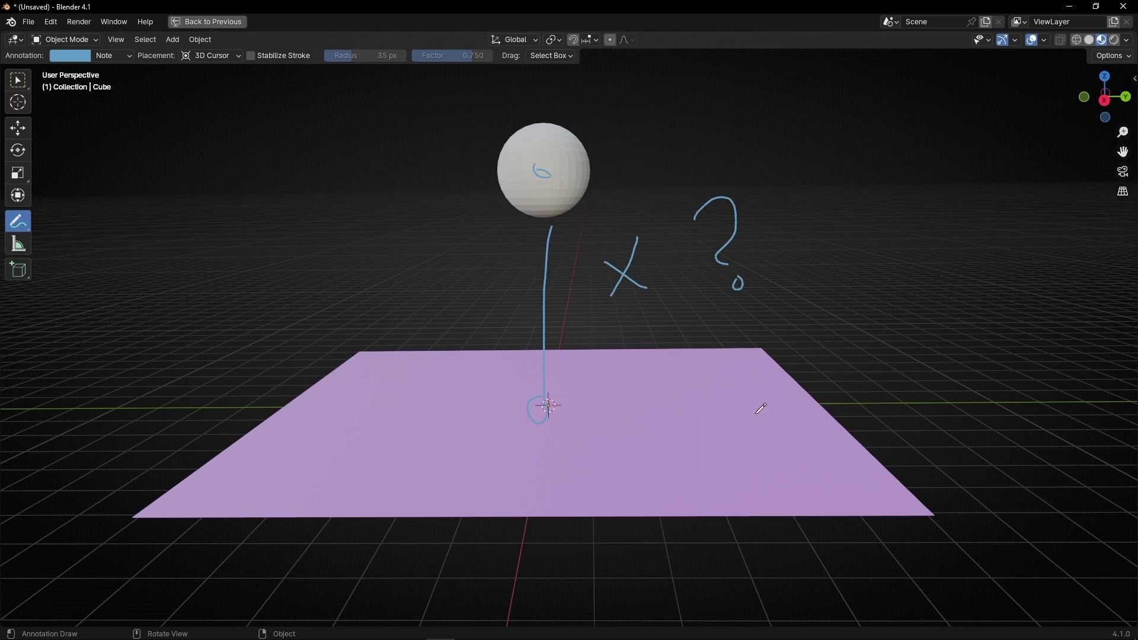
key(ctrl+space)
Add the Sphere to the geometry node tree as an Object Info node below the Grid and set it to Relative.
scroll(572, 504, down, 3)
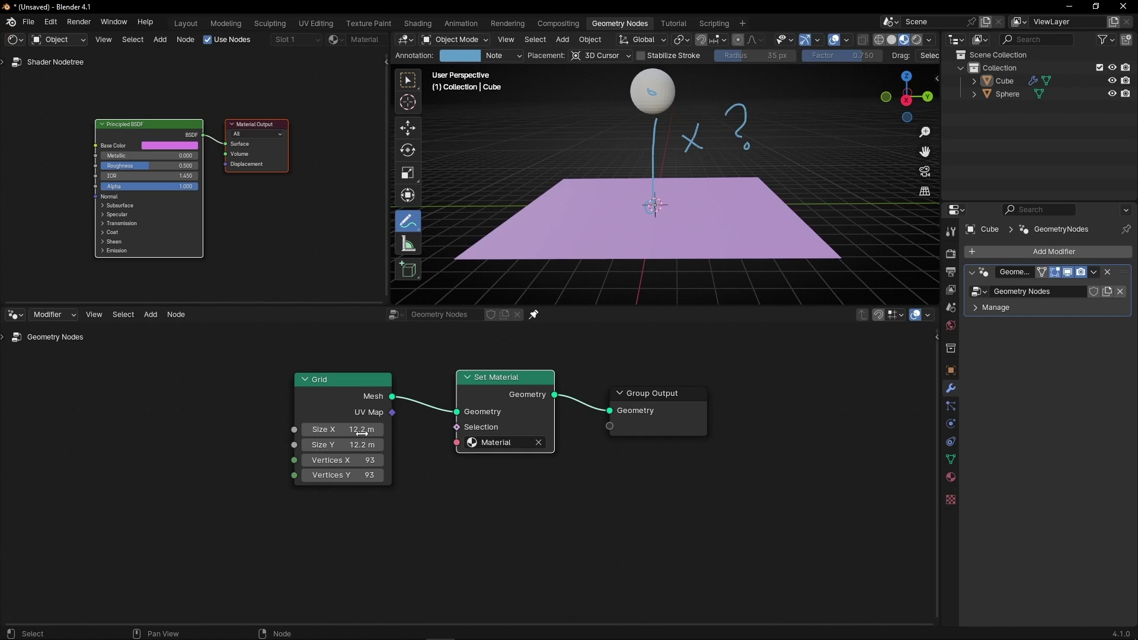
drag(1008, 95, 380, 557)
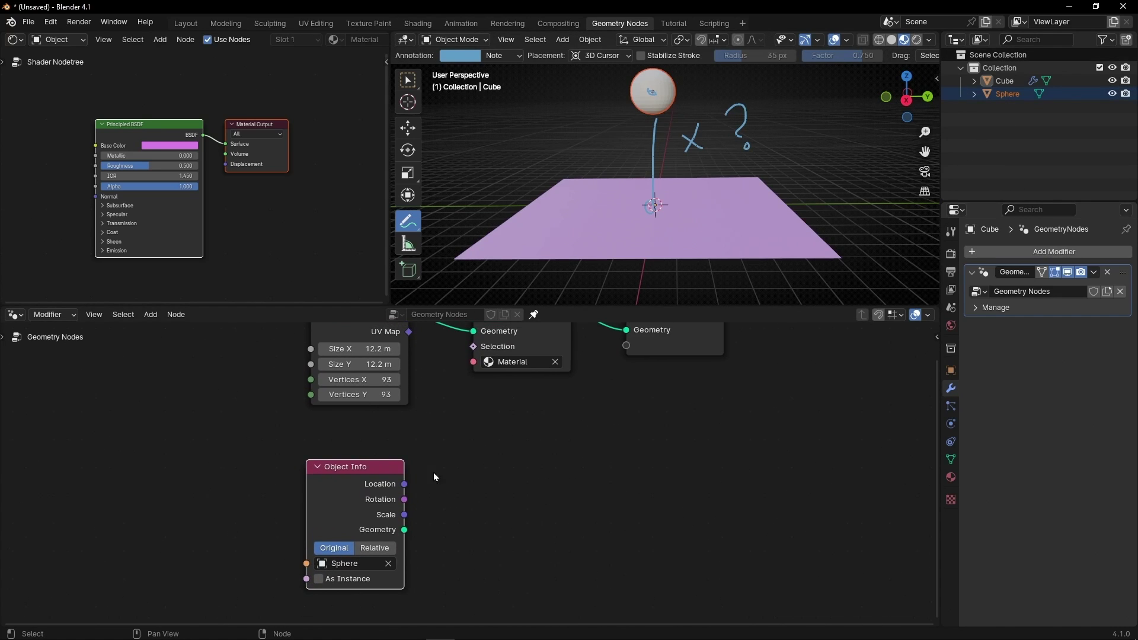
click(365, 451)
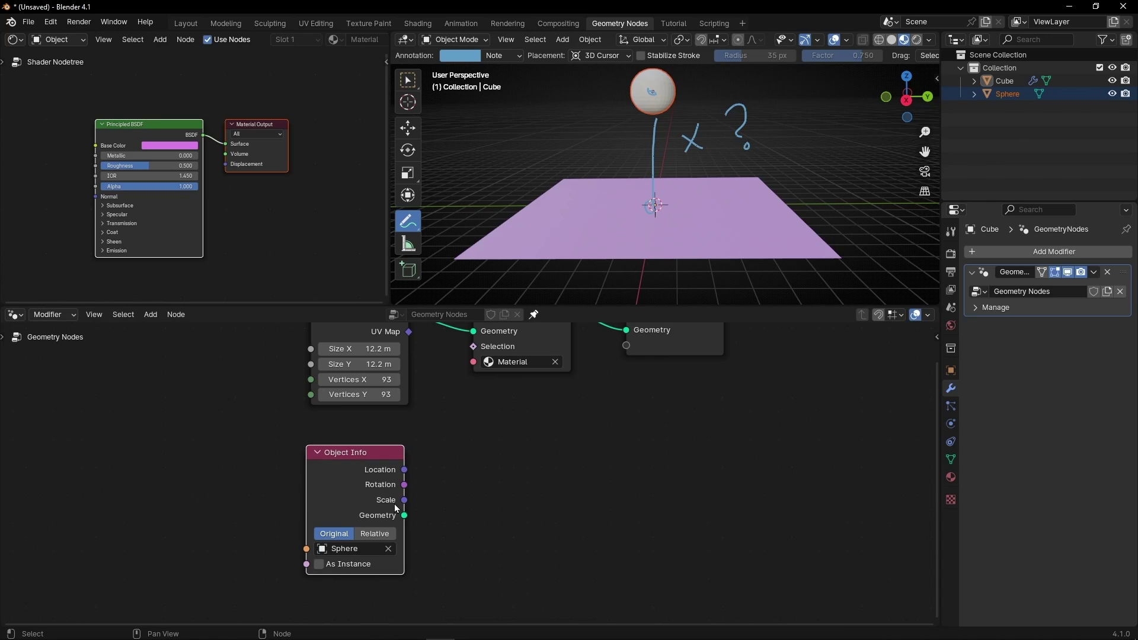
click(366, 533)
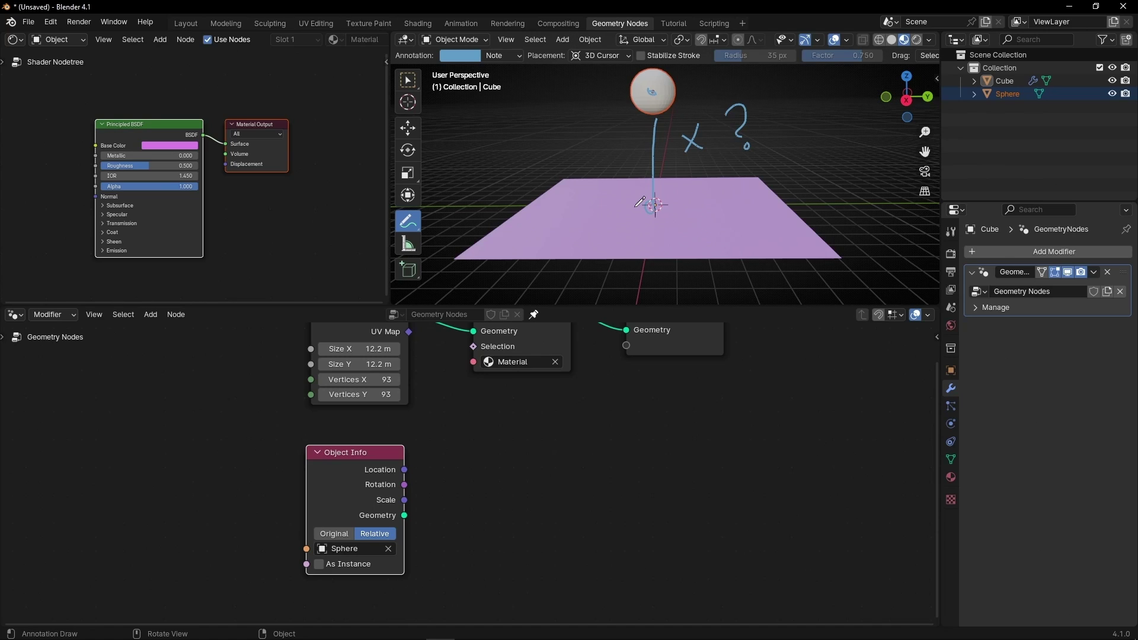
Add a Geometry Proximity node beside the Object Info node, below Set Material.
middle_drag(486, 470, 473, 510)
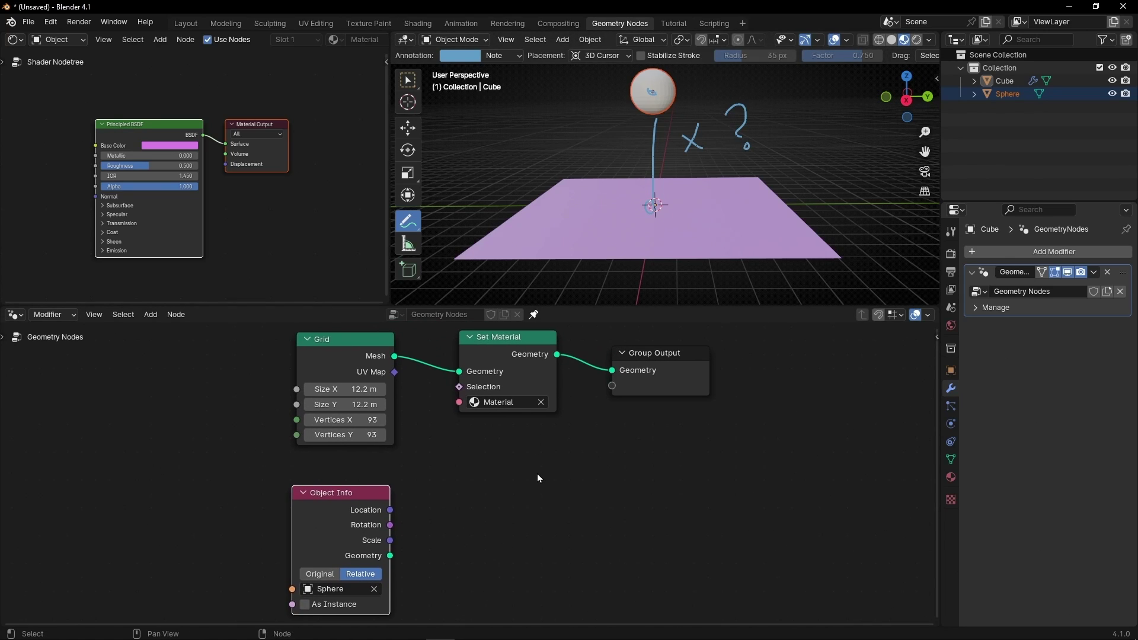
key(shift+a)
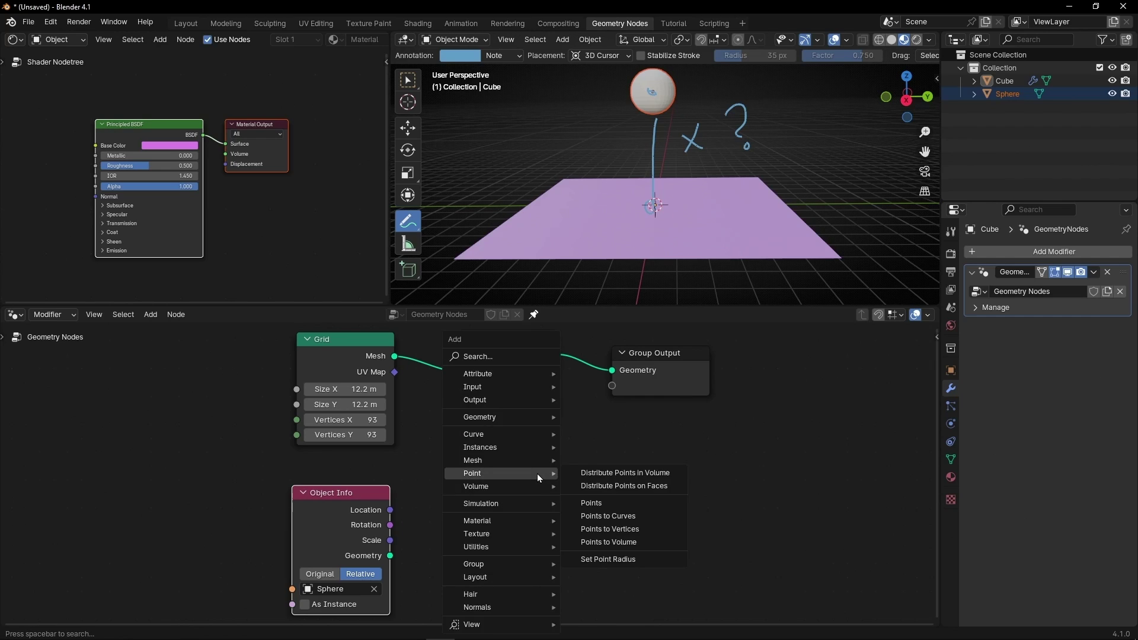
text(geometry pro)
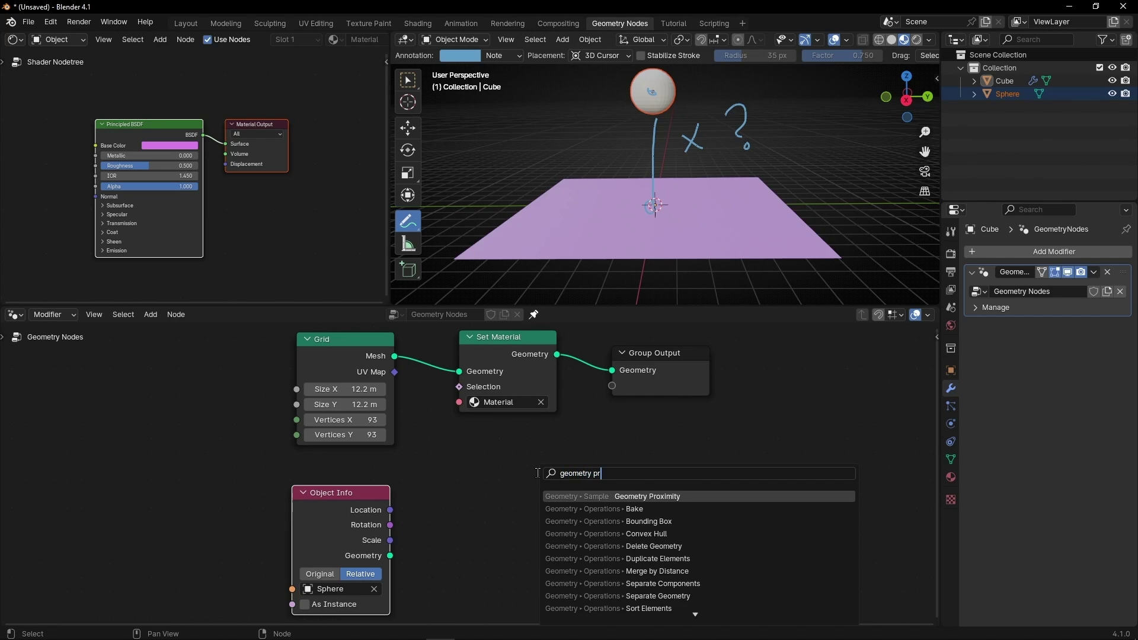
key(Return)
click(493, 476)
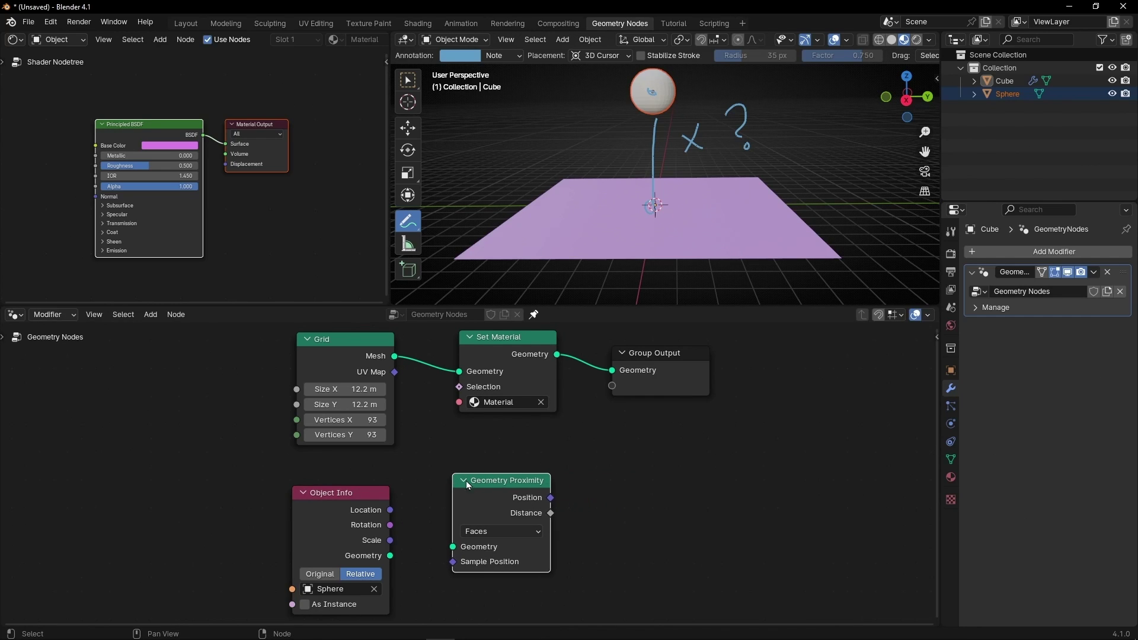
Connect the Object Info node's Geometry output to the Geometry input of Geometry Proximity.
scroll(493, 475, up, 3)
shift+scroll(493, 475, down, 2)
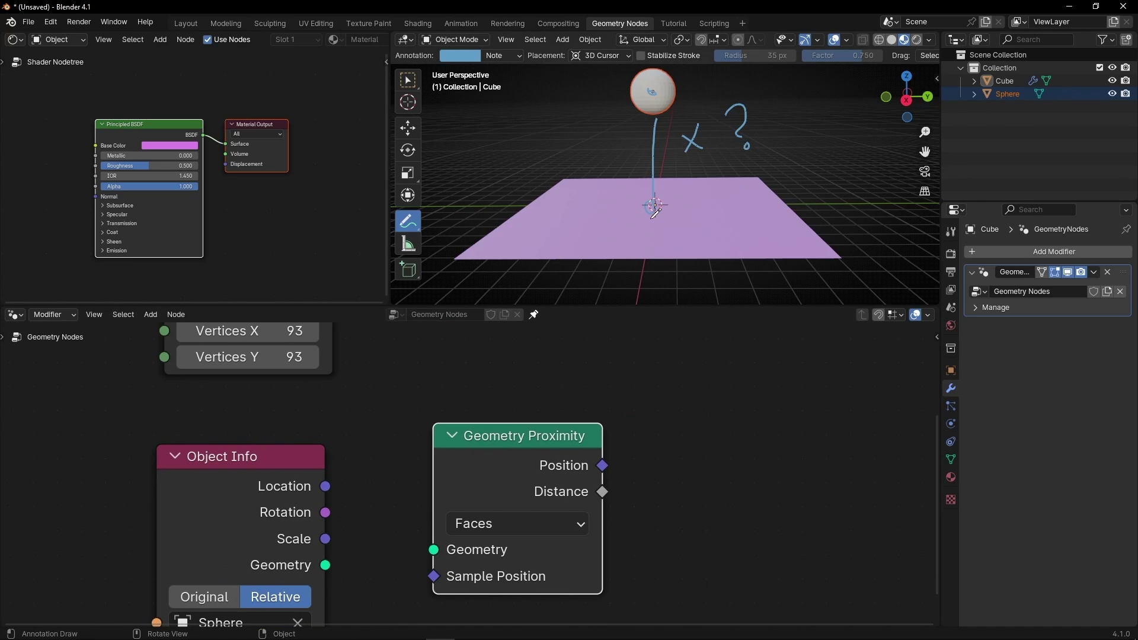
shift+scroll(616, 417, down, 2)
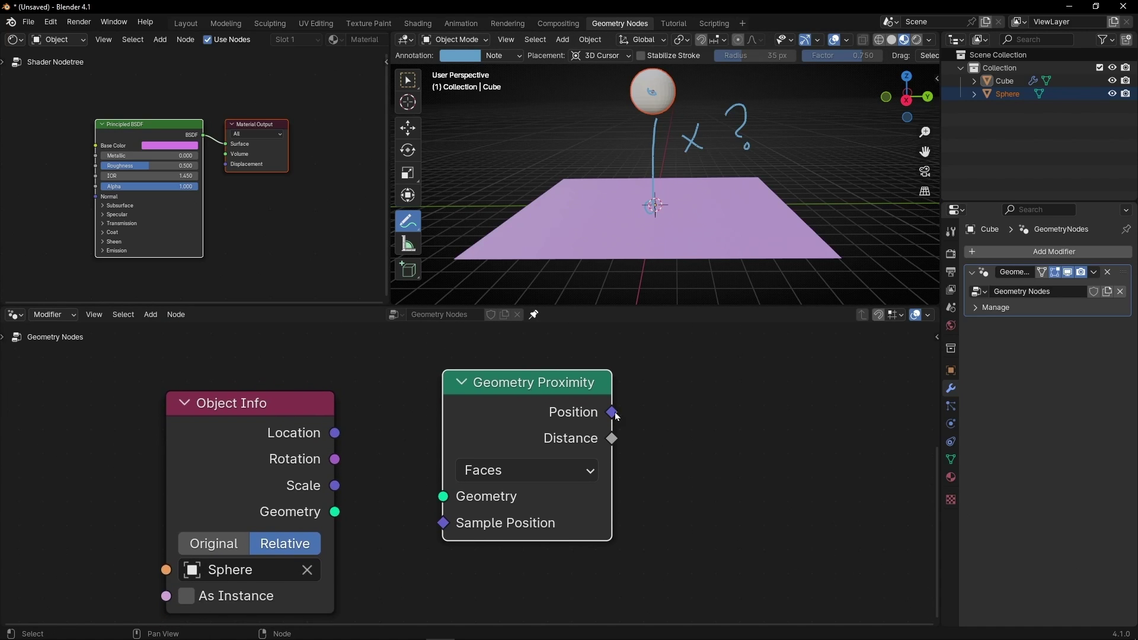
drag(336, 513, 428, 500)
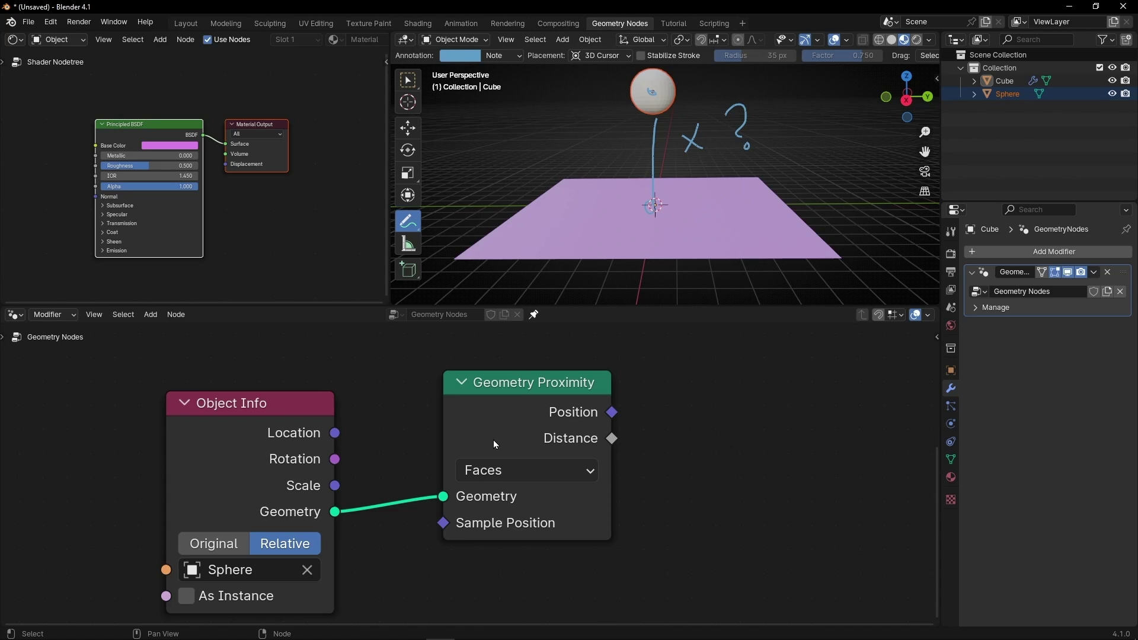
drag(493, 440, 716, 408)
Move the Group Output farther from Set Material and connect Geometry Proximity's Distance to its empty socket.
scroll(704, 419, down, 2)
middle_drag(704, 419, 668, 535)
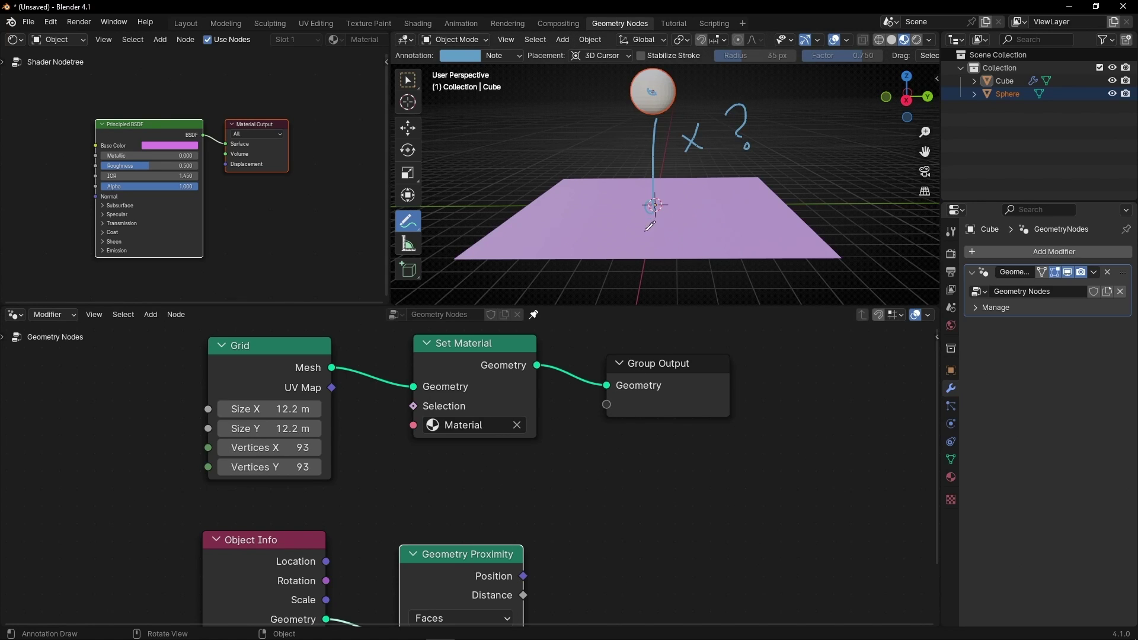
middle_drag(681, 468, 602, 450)
drag(587, 355, 744, 354)
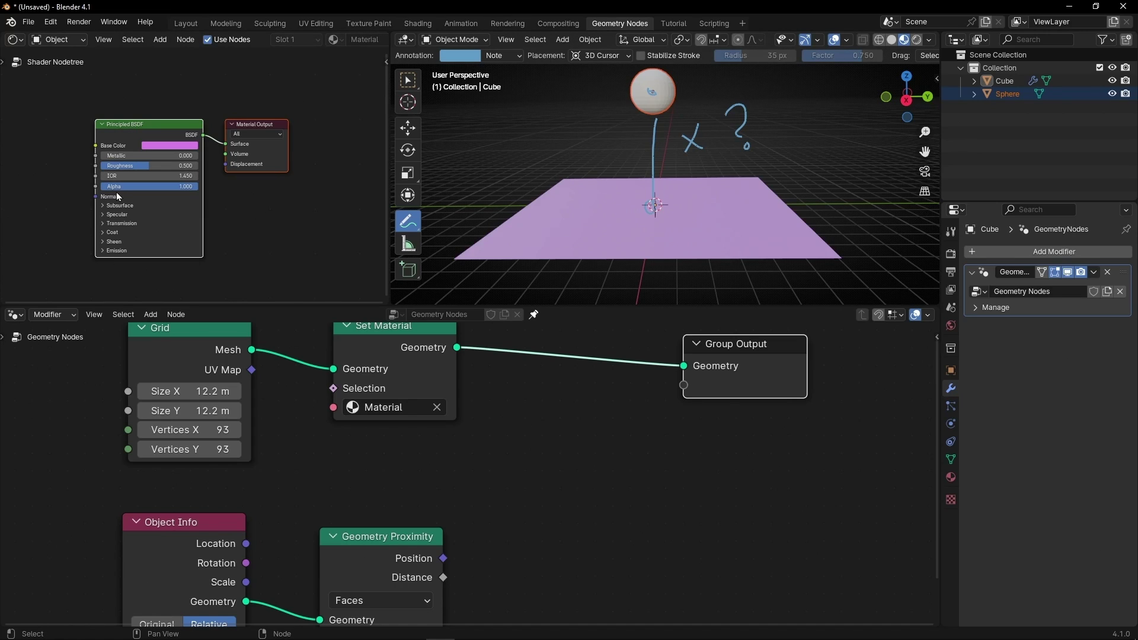
scroll(116, 190, up, 2)
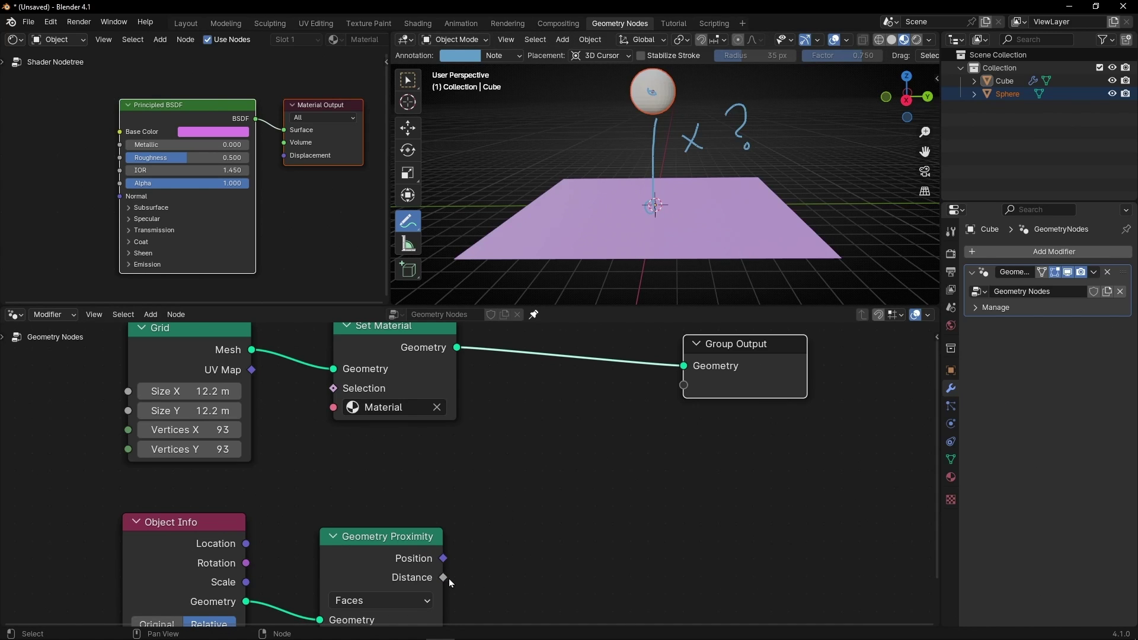
drag(444, 577, 670, 392)
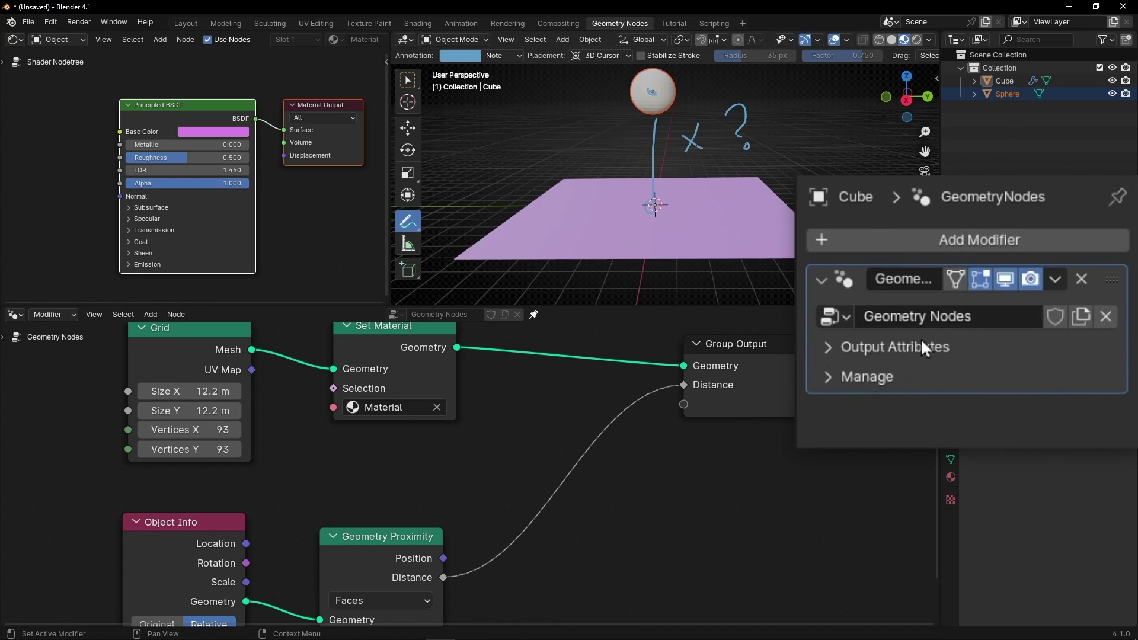
Name the modifier's Distance output attribute "color react".
click(830, 348)
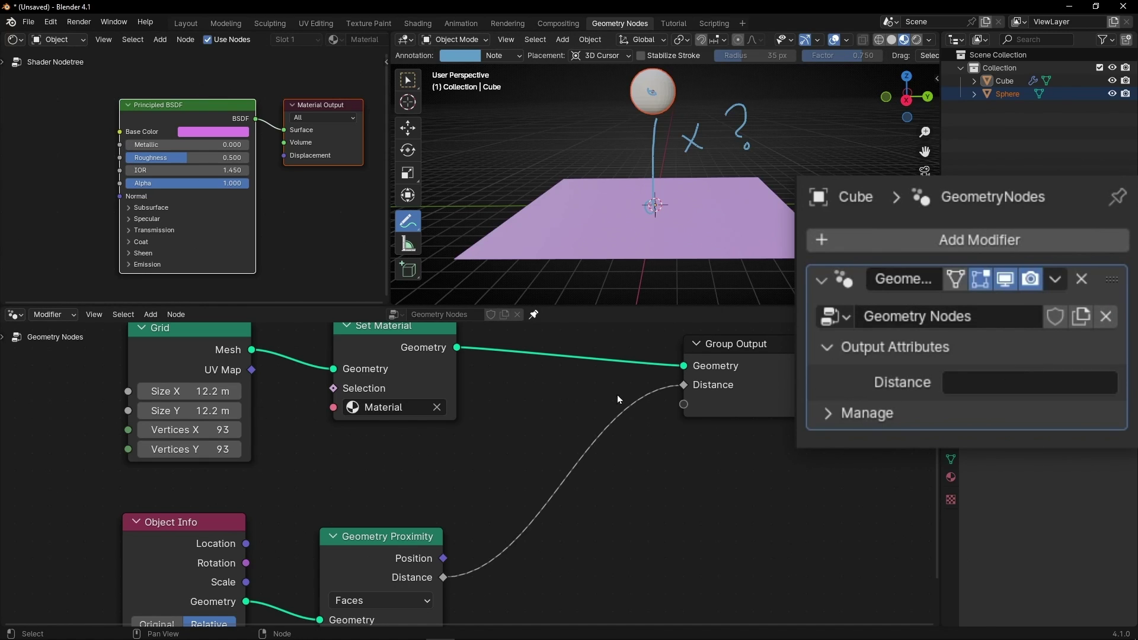
click(988, 380)
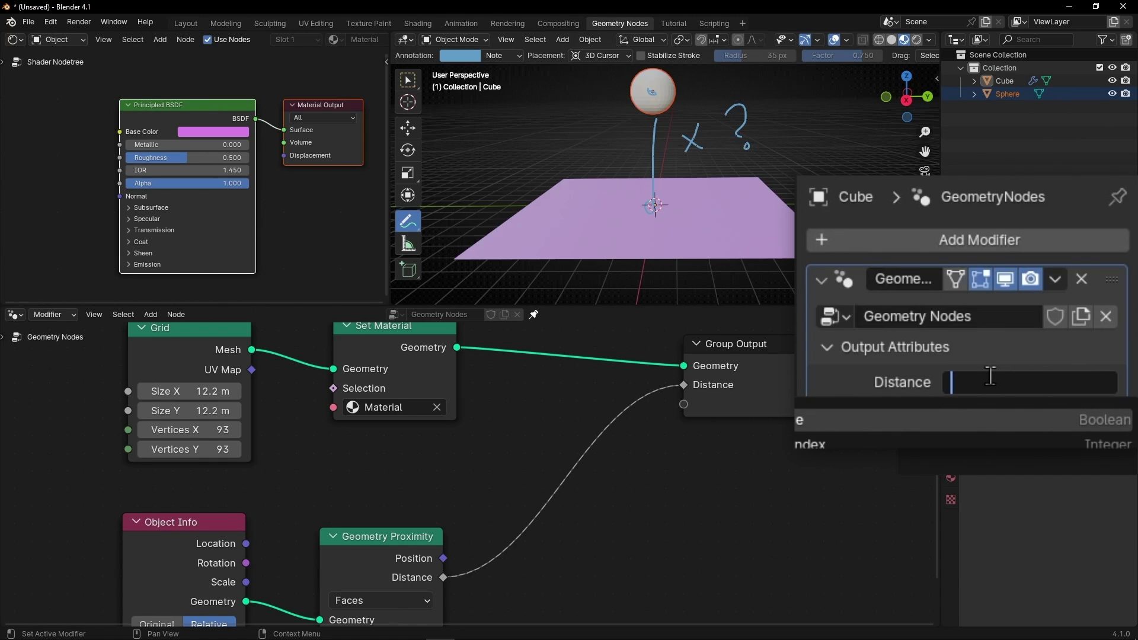
text(color_react)
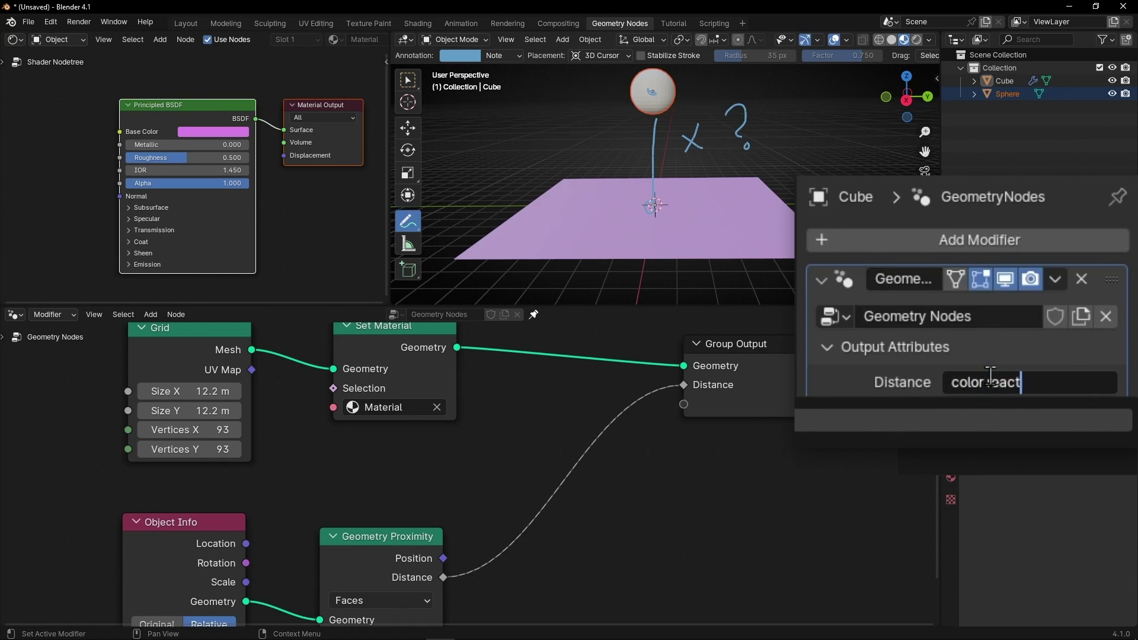
key(Return)
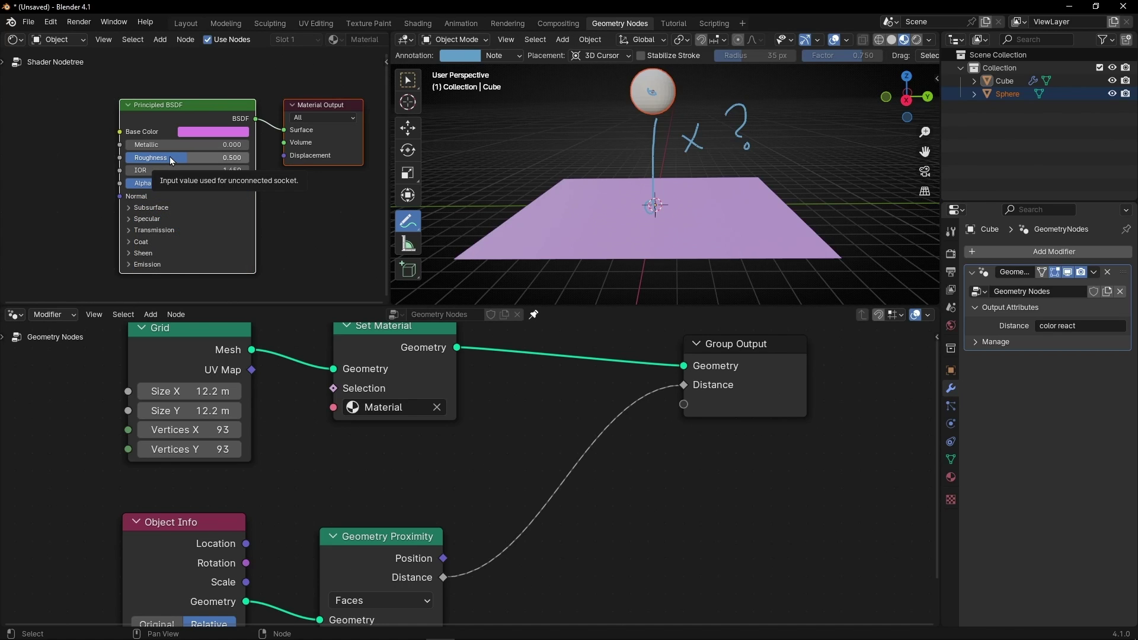
Add an Attribute node before the Principled BSDF in the material and connect its Color to Base Color.
middle_drag(94, 171, 215, 155)
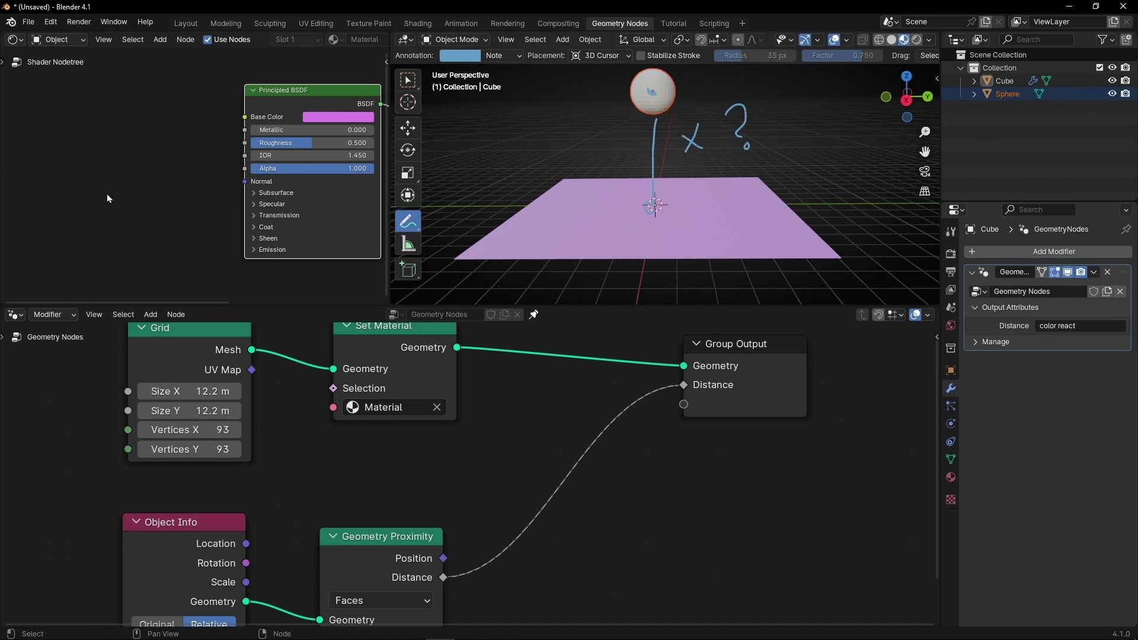
key(shift+a)
text(atri)
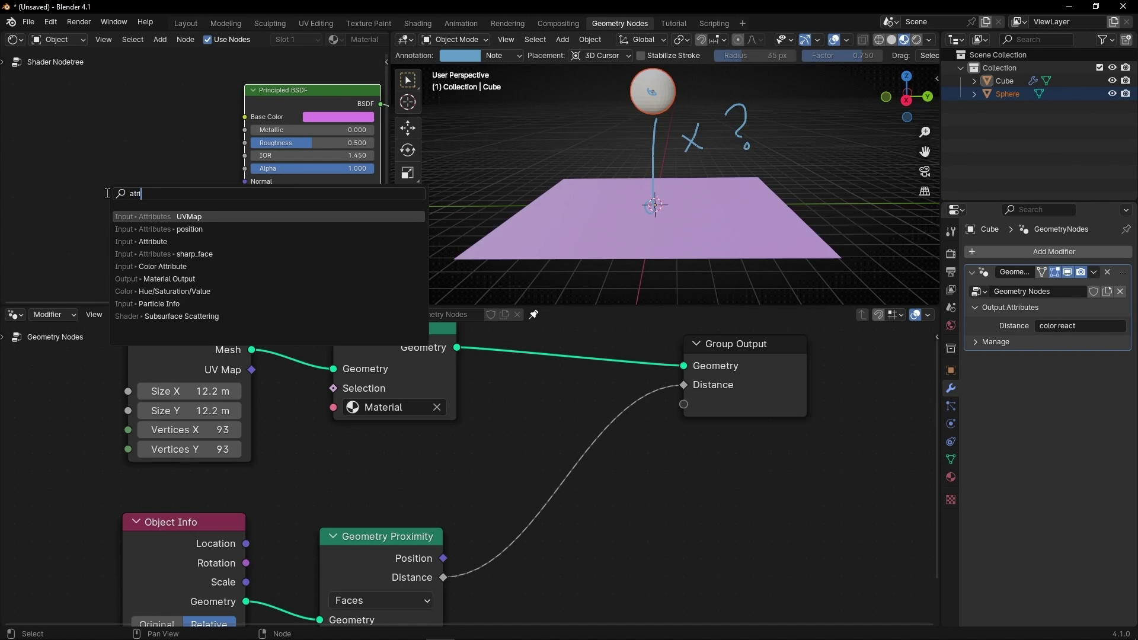
key(Return)
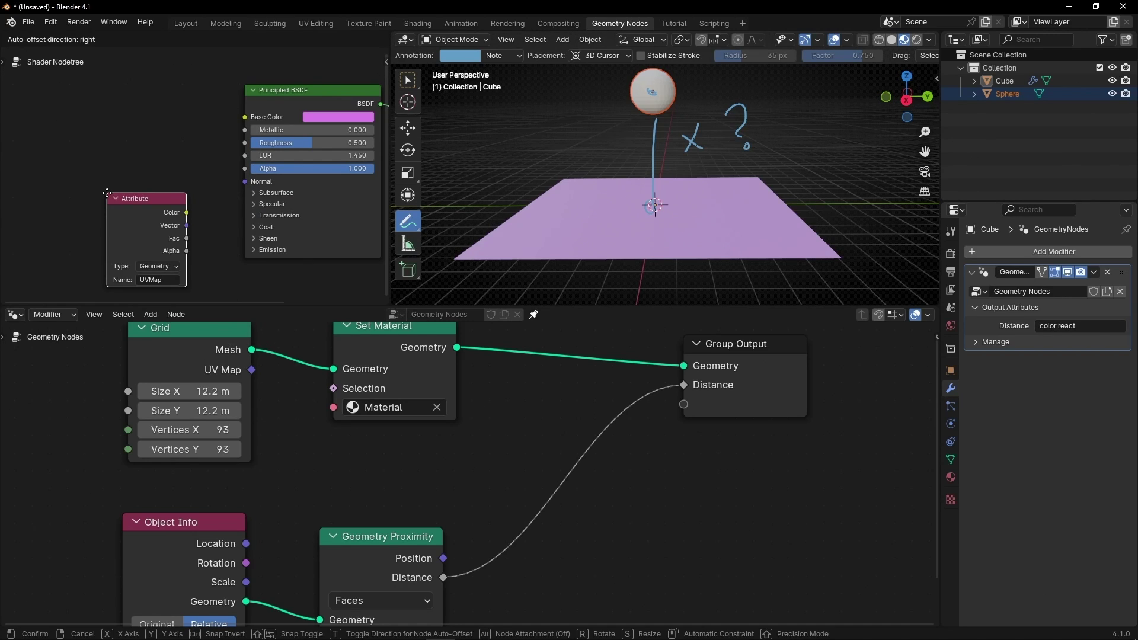
click(100, 151)
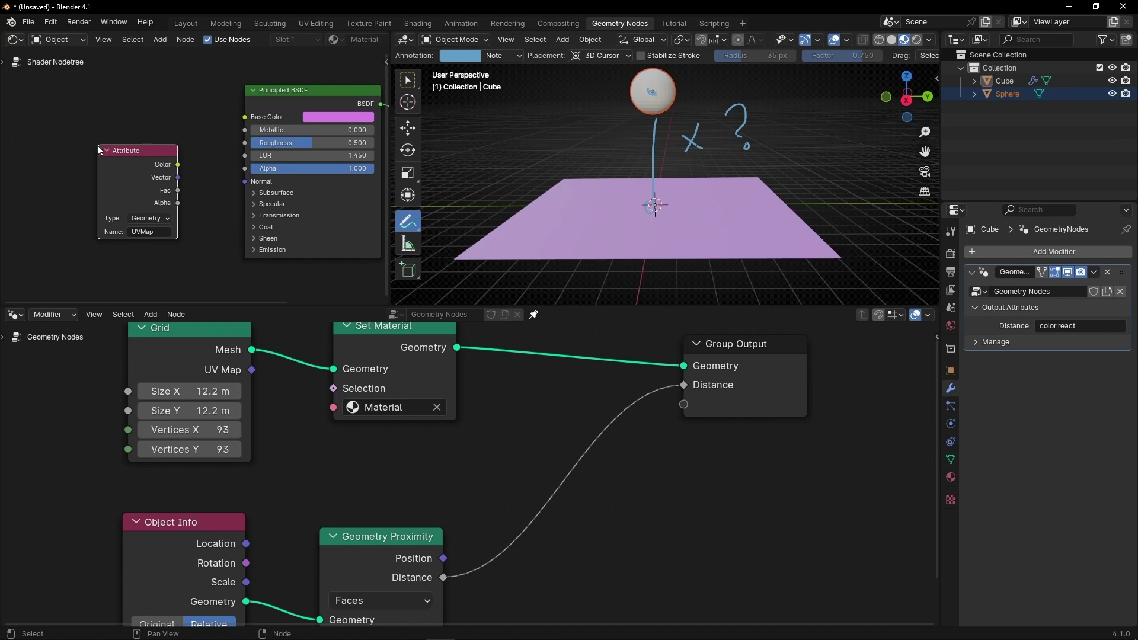
drag(119, 157, 128, 129)
mouse_move(430, 579)
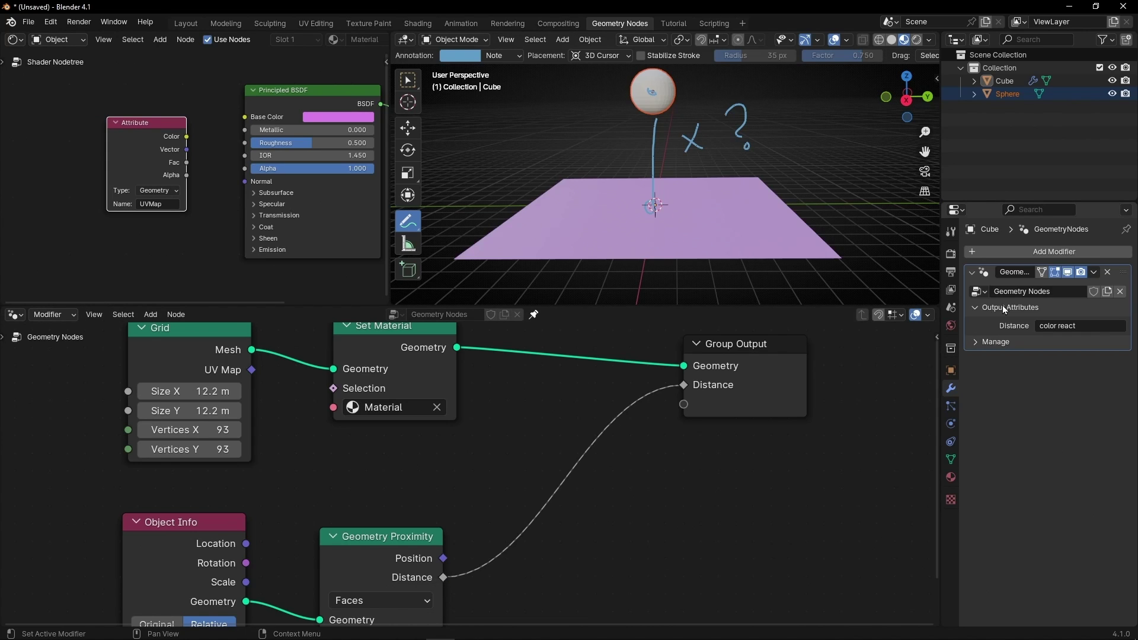
scroll(201, 137, up, 2)
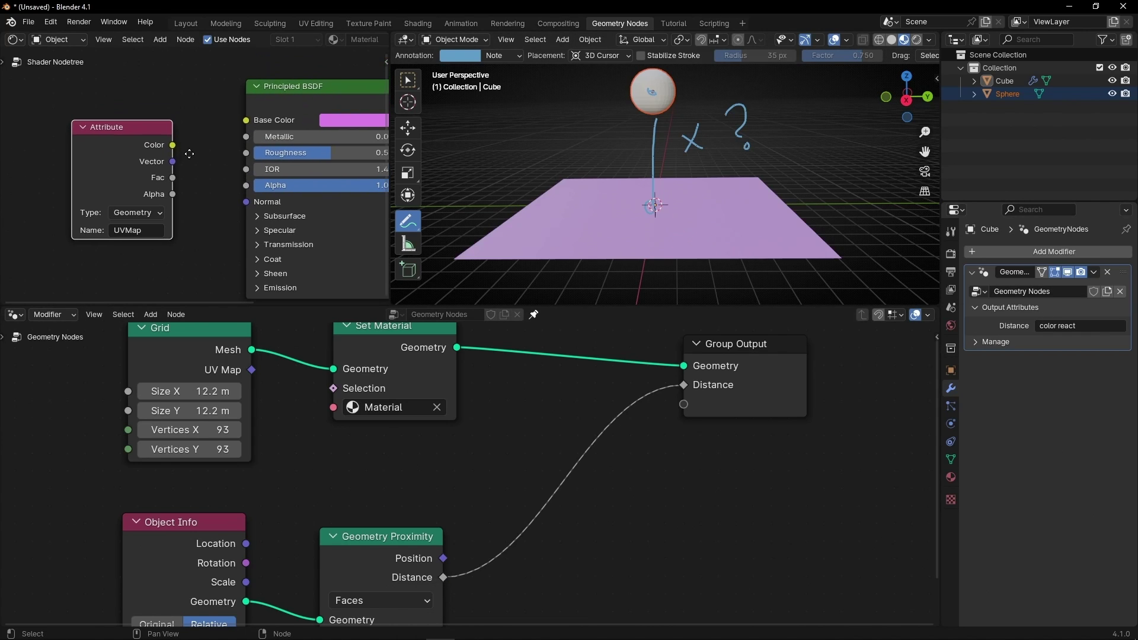
drag(172, 145, 245, 120)
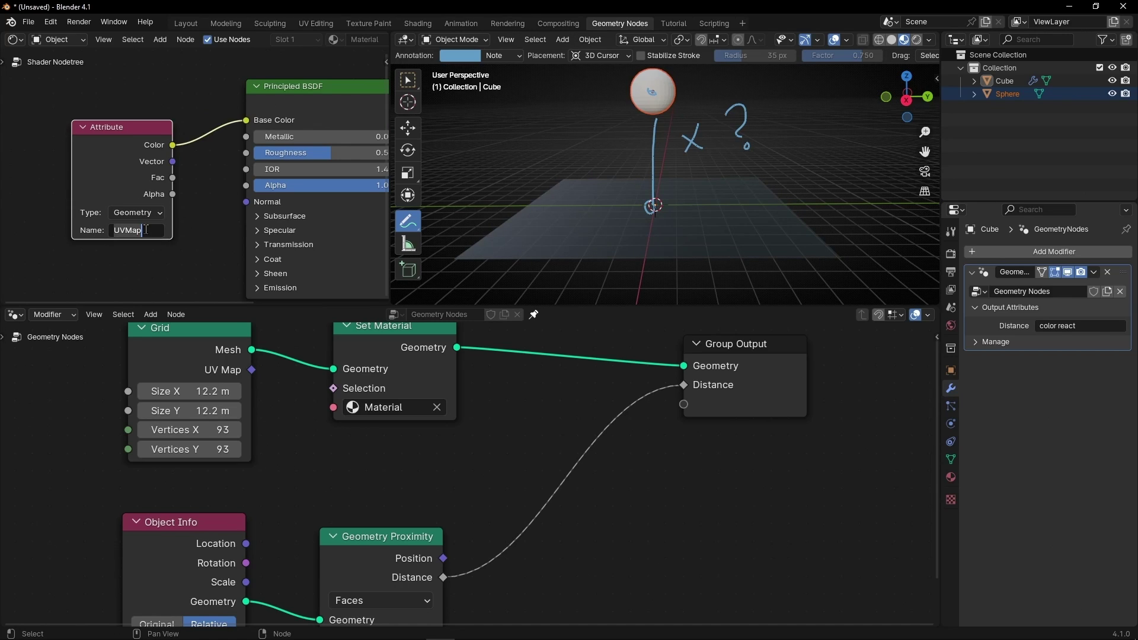
Set the Attribute node's name to "color react" to match the modifier's output attribute.
key(BackSpace)
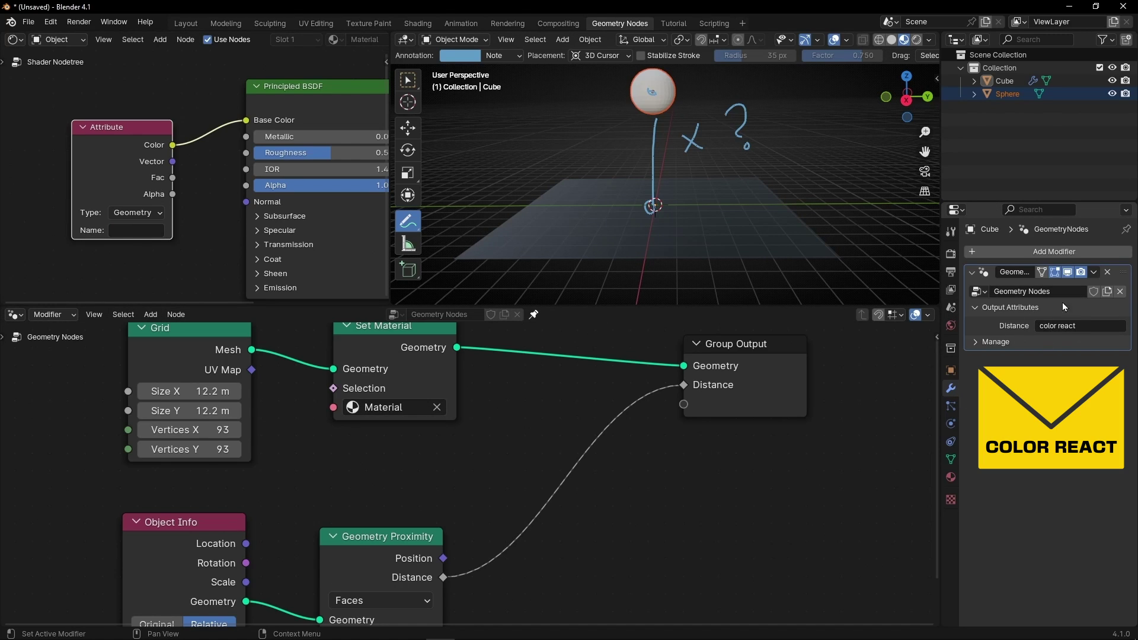
click(133, 231)
text(color)
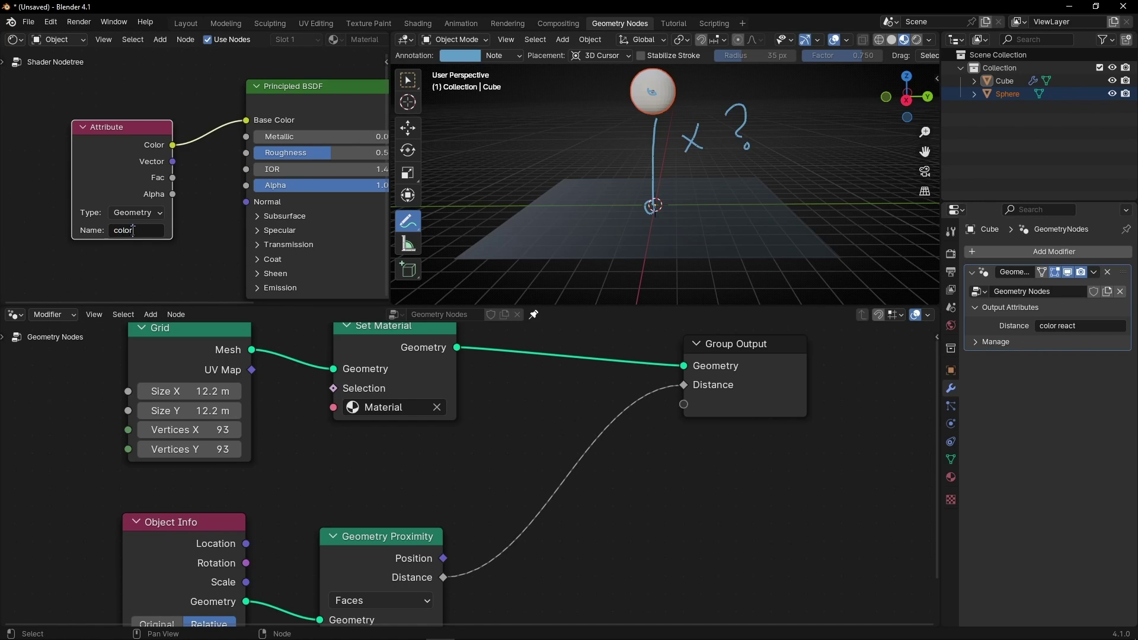
text( react)
key(Return)
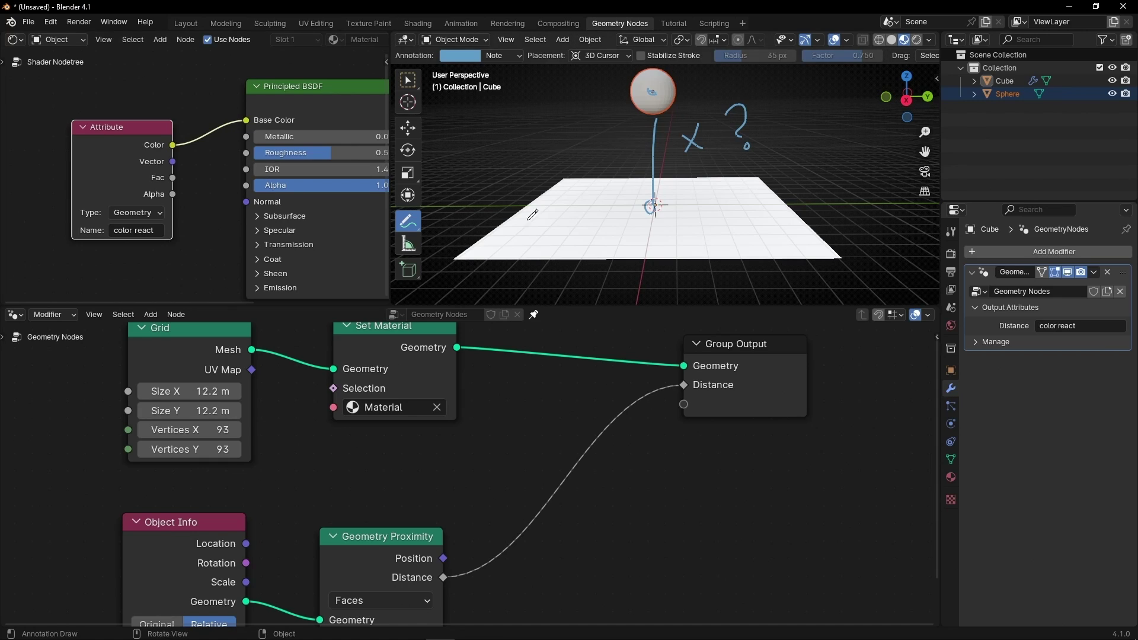
Erase the annotation strokes between the sphere and the grid and switch to the Select Box tool.
right_drag(682, 154, 545, 224)
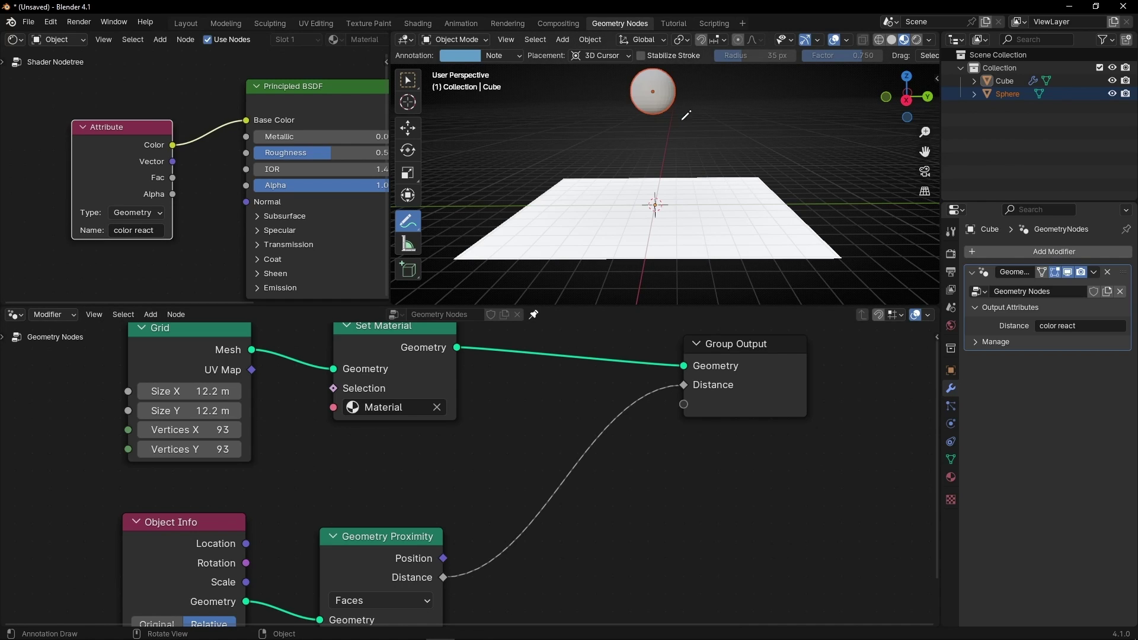
click(407, 80)
Lower the sphere along Z in the maximized viewport until it rests on the grid's center.
key(ctrl+space)
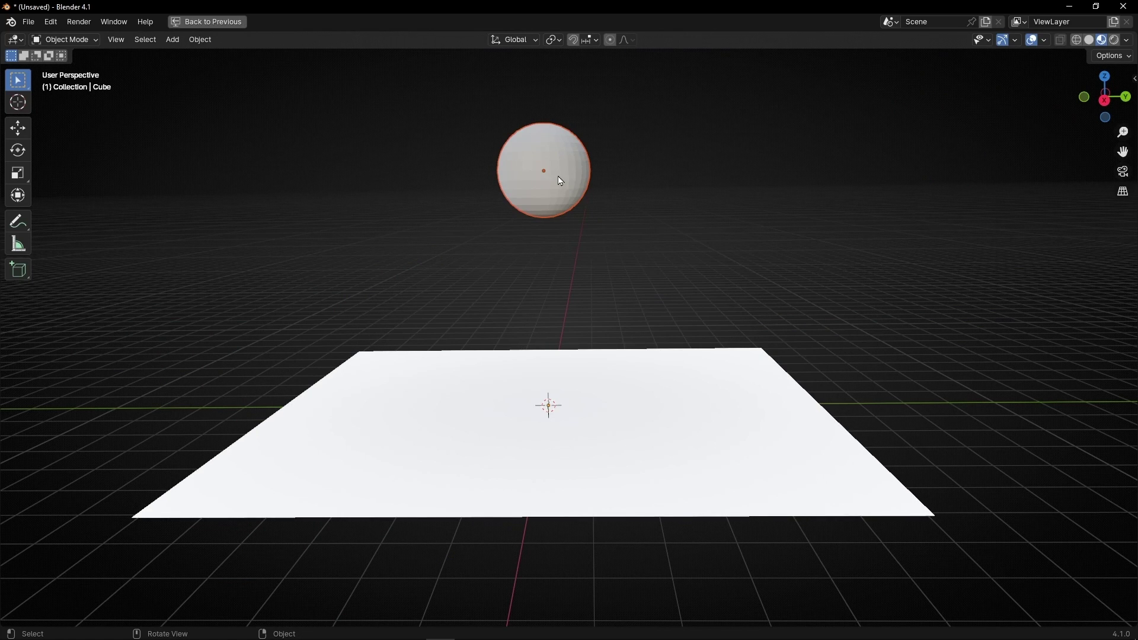
click(562, 180)
key(g)
key(z)
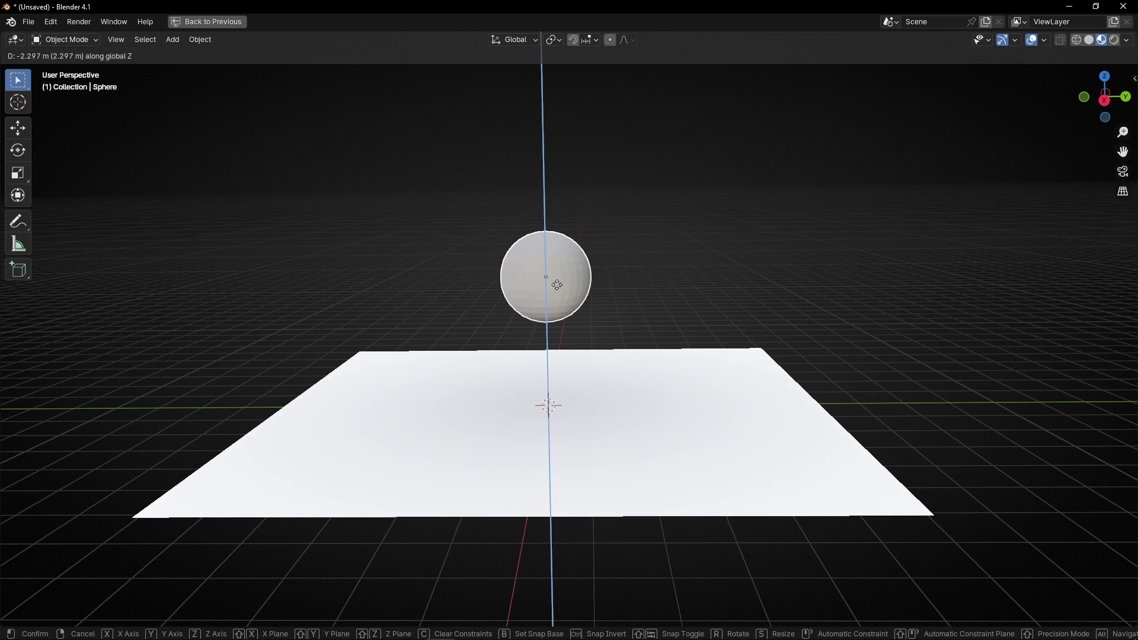
click(557, 373)
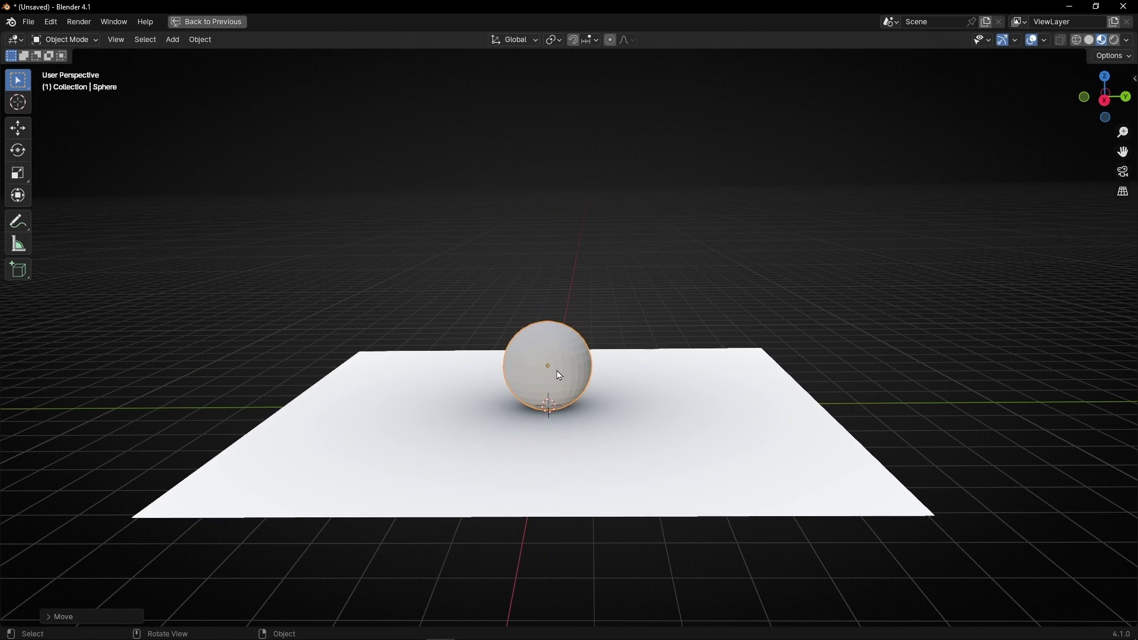
Move the sphere farther down along Z so that about half of it sinks into the grid.
mouse_move(560, 443)
middle_down()
mouse_move(559, 399)
mouse_move(559, 488)
mouse_move(569, 437)
mouse_move(556, 432)
middle_up()
key(g)
key(z)
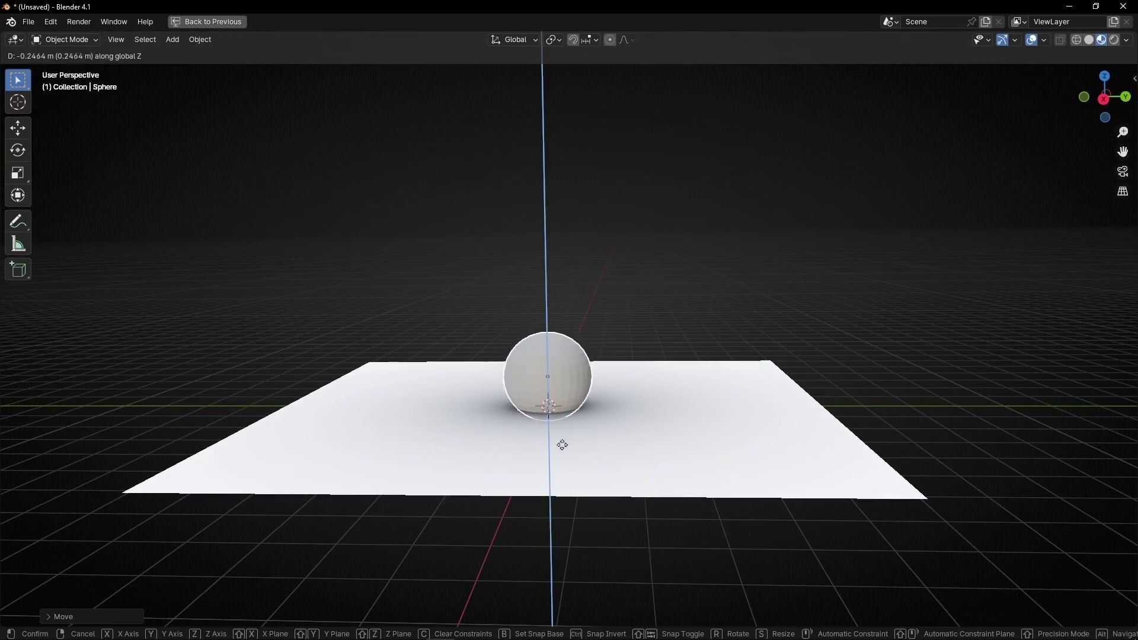
click(561, 480)
mouse_move(556, 452)
middle_down()
mouse_move(556, 518)
mouse_move(558, 435)
mouse_move(559, 472)
middle_up()
Restore the multi-editor layout and hide the 3D cursor in the viewport overlays.
key(ctrl+space)
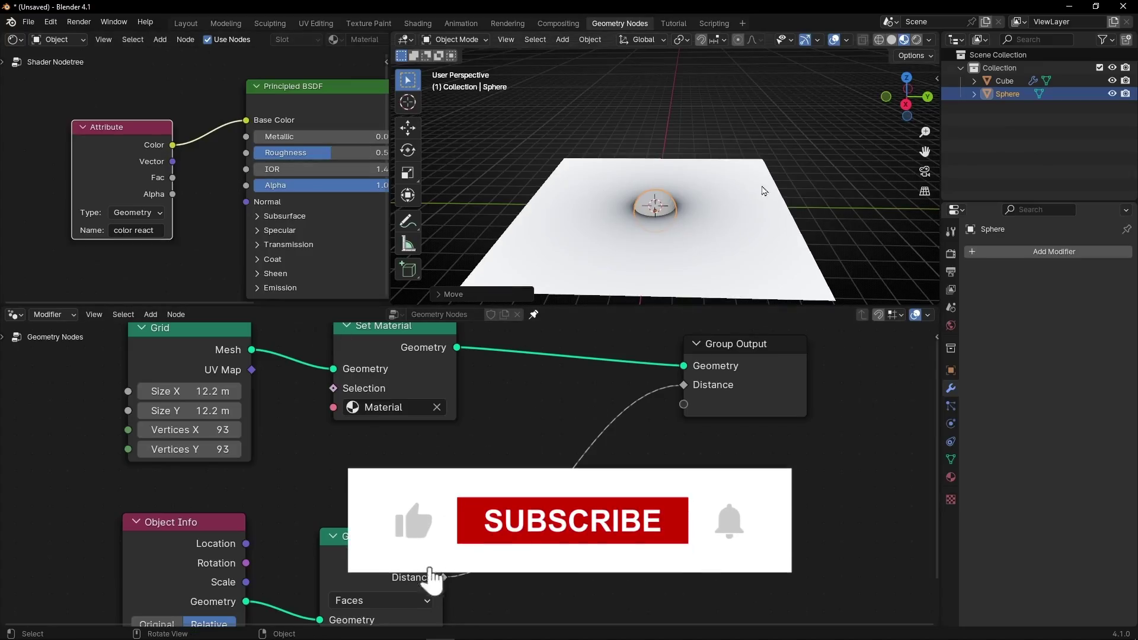
click(846, 40)
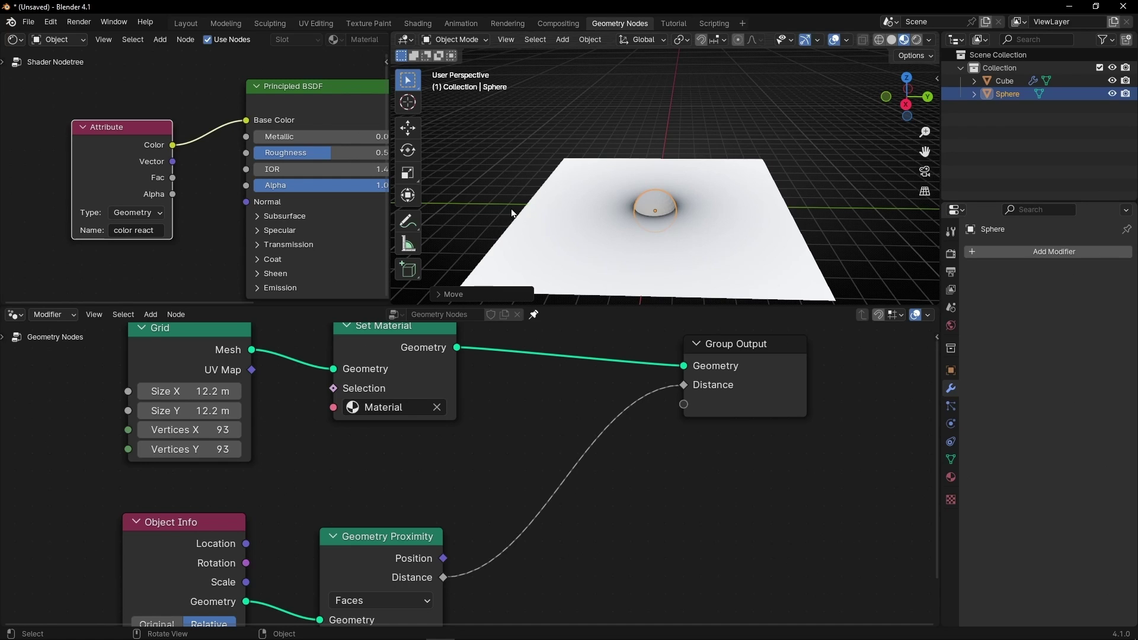
Insert a Color Ramp node between the Attribute's Color output and the Principled BSDF's Base Color input, leaving room beside the Attribute node.
key(ctrl+space)
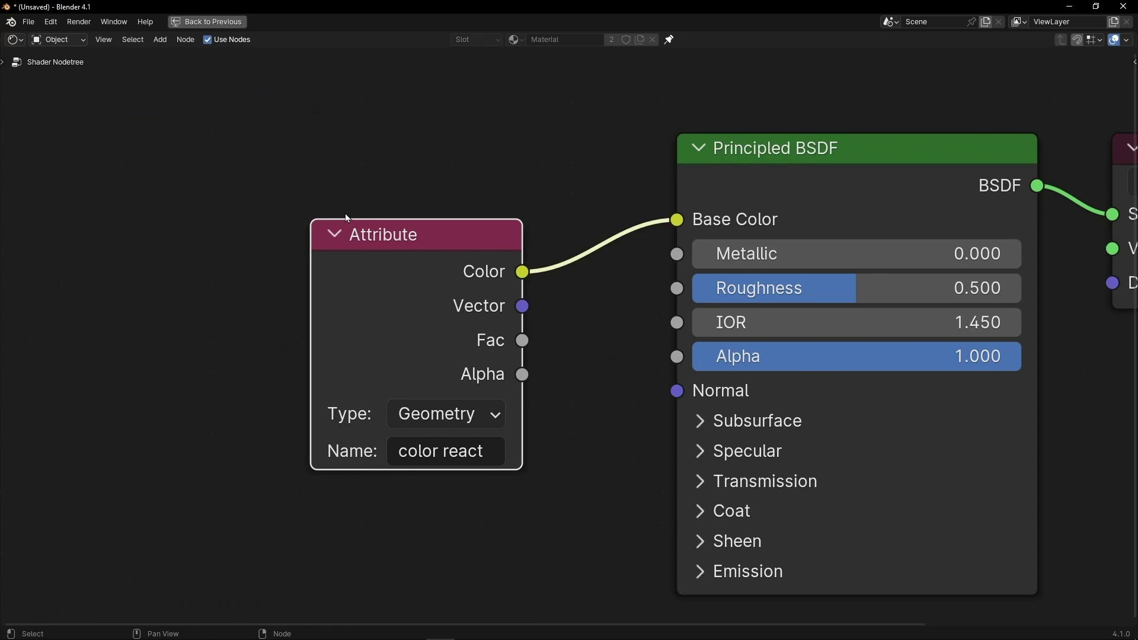
drag(390, 248, 185, 188)
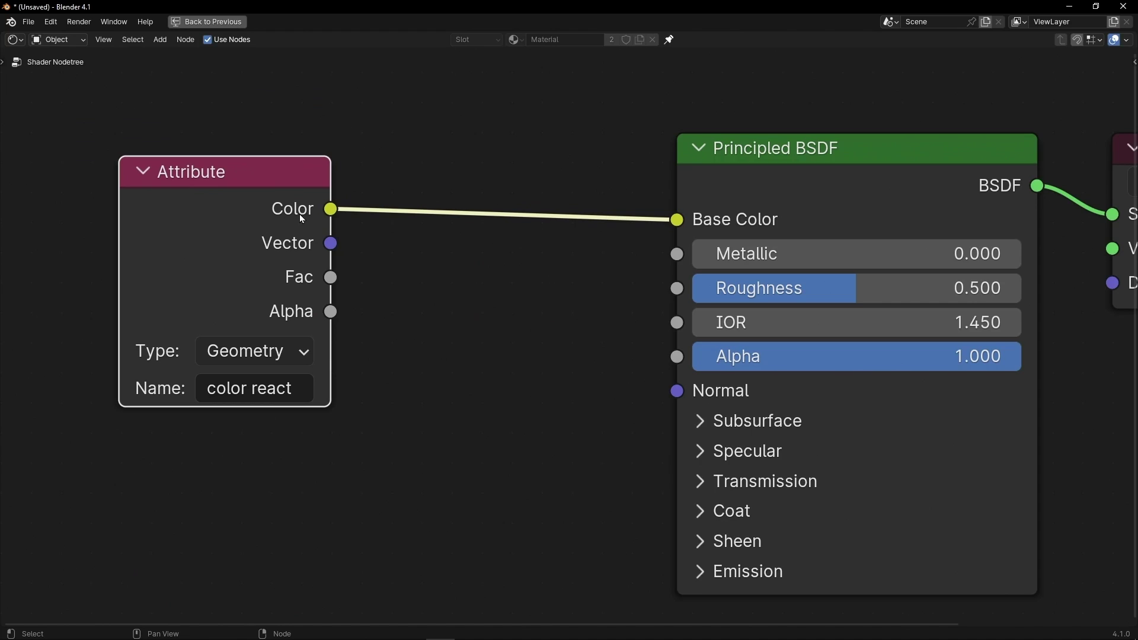
key(shift+a)
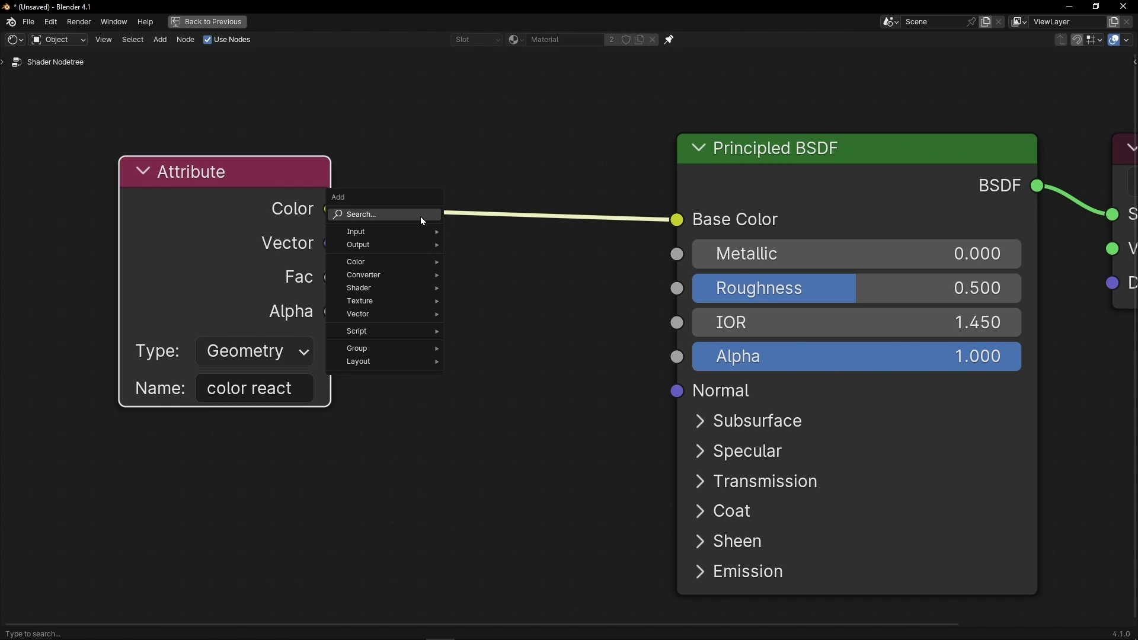
text(color ram)
key(Return)
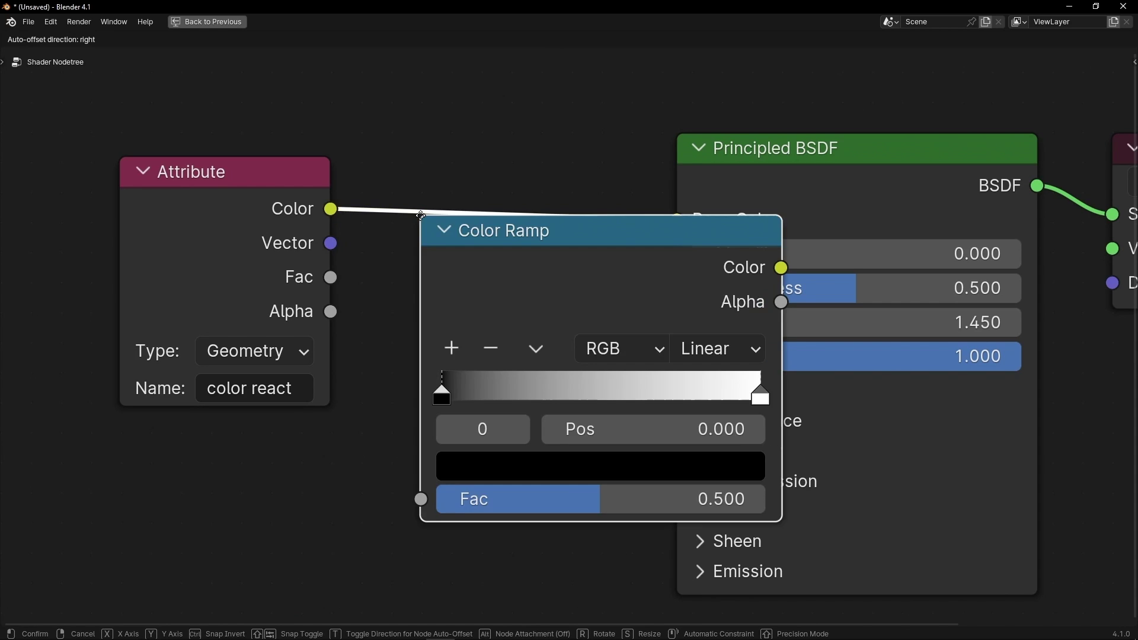
click(451, 129)
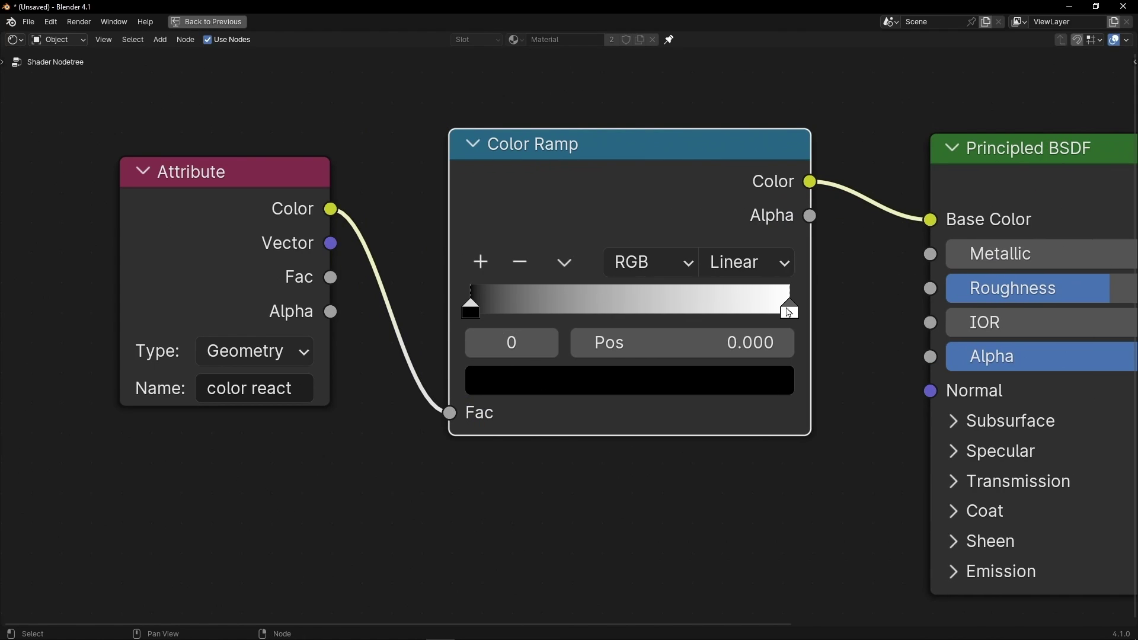
key(ctrl+space)
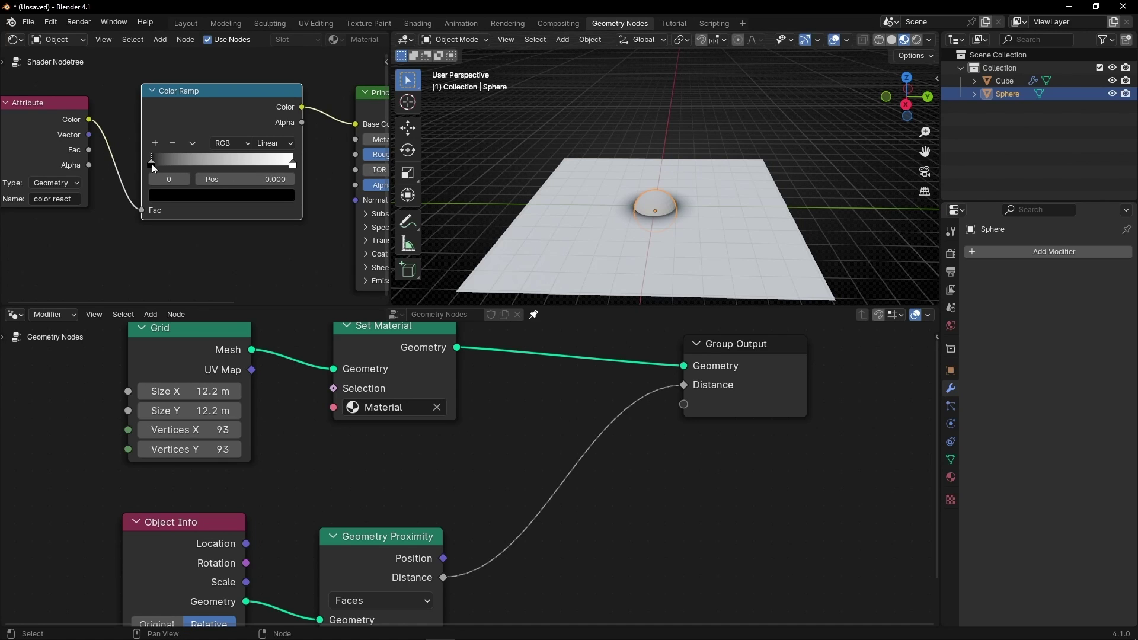
Try a hard-edged dark ring by moving the Color Ramp's black stop inward and white stop to 0.573, with Constant interpolation.
drag(152, 164, 214, 165)
scroll(673, 244, up, 2)
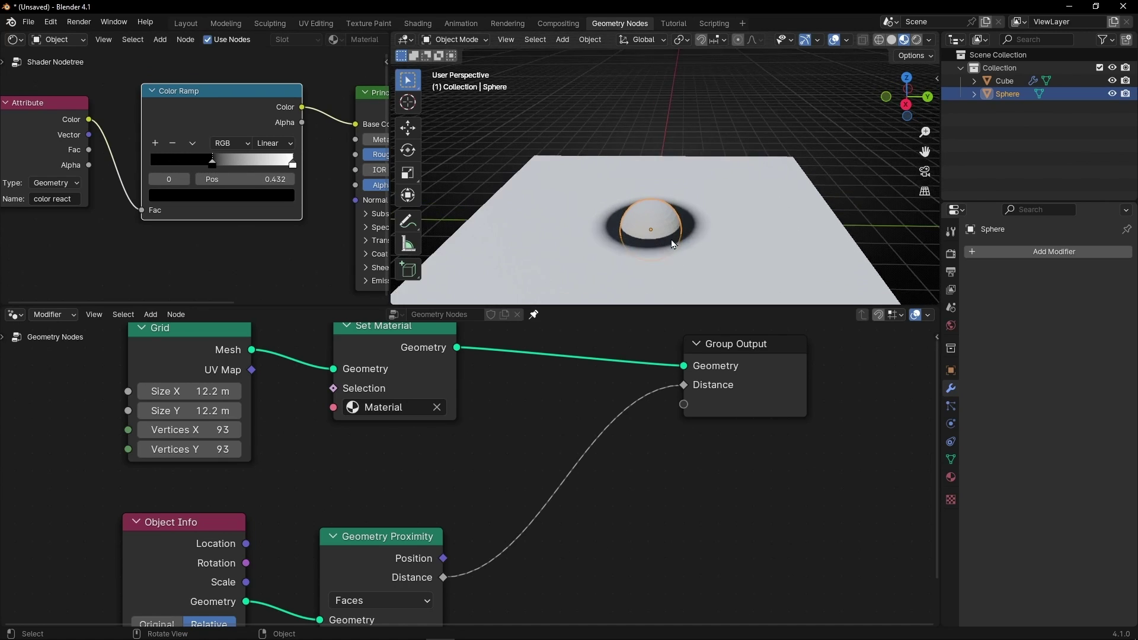
scroll(673, 243, up, 7)
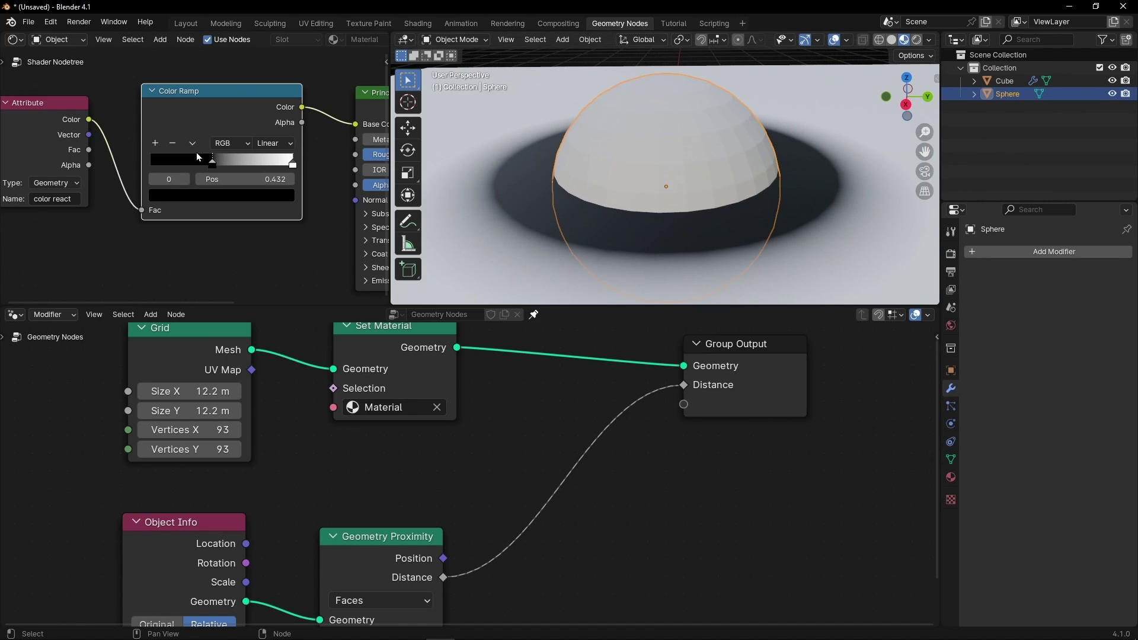
mouse_move(213, 163)
mouse_down()
mouse_move(179, 164)
mouse_move(219, 165)
mouse_up()
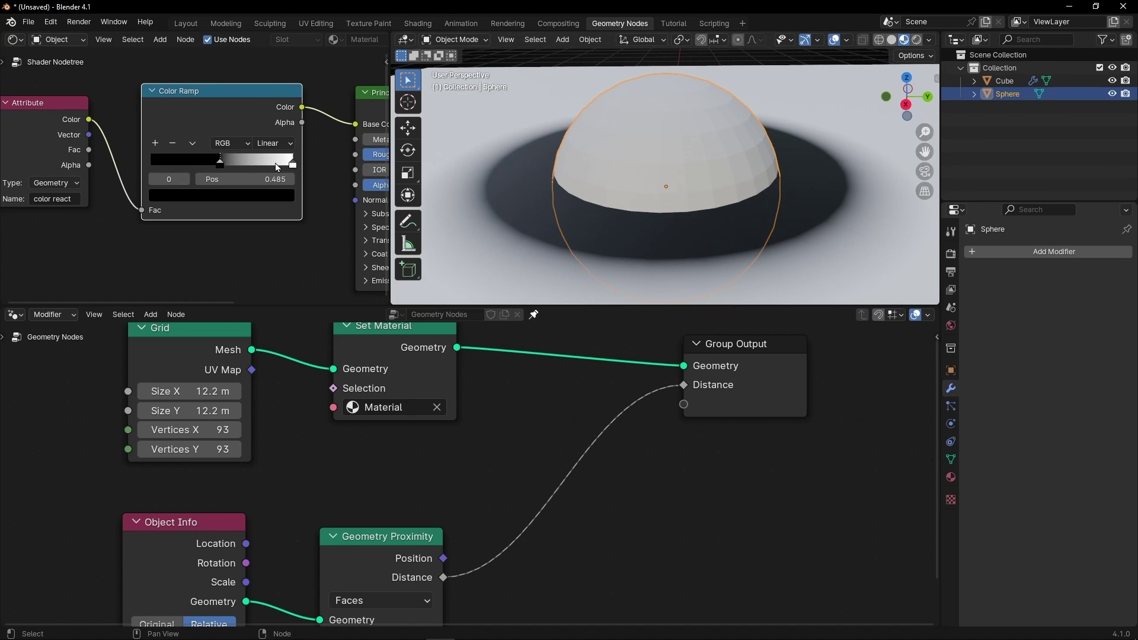
drag(292, 167, 224, 167)
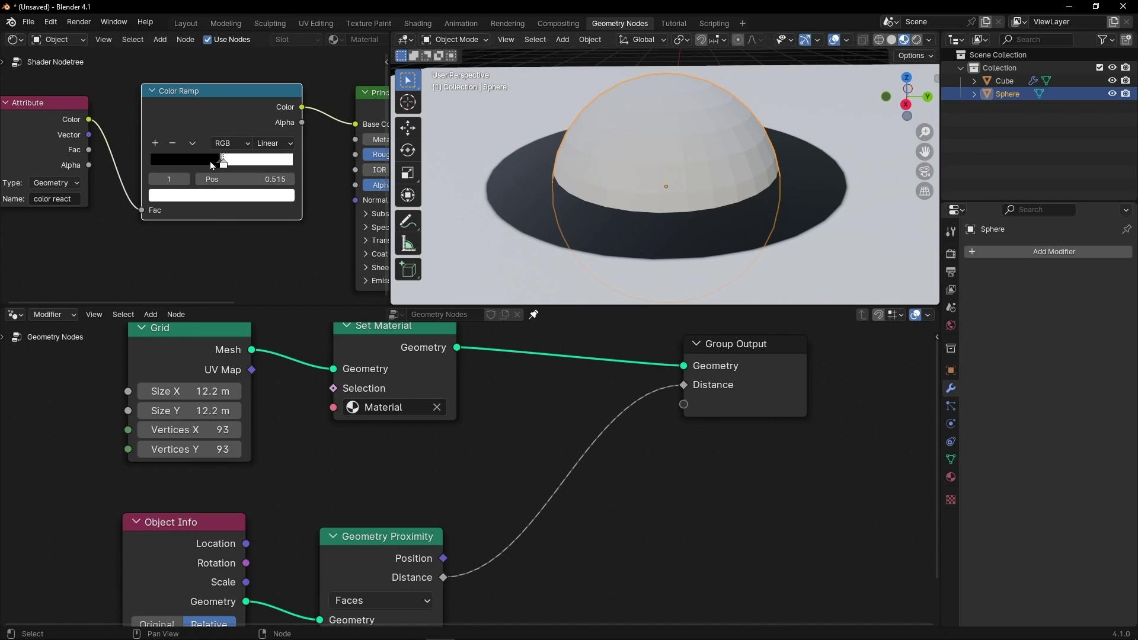
mouse_move(222, 166)
mouse_down()
mouse_move(291, 168)
mouse_move(193, 167)
mouse_move(287, 164)
mouse_move(232, 165)
mouse_up()
click(274, 144)
click(272, 234)
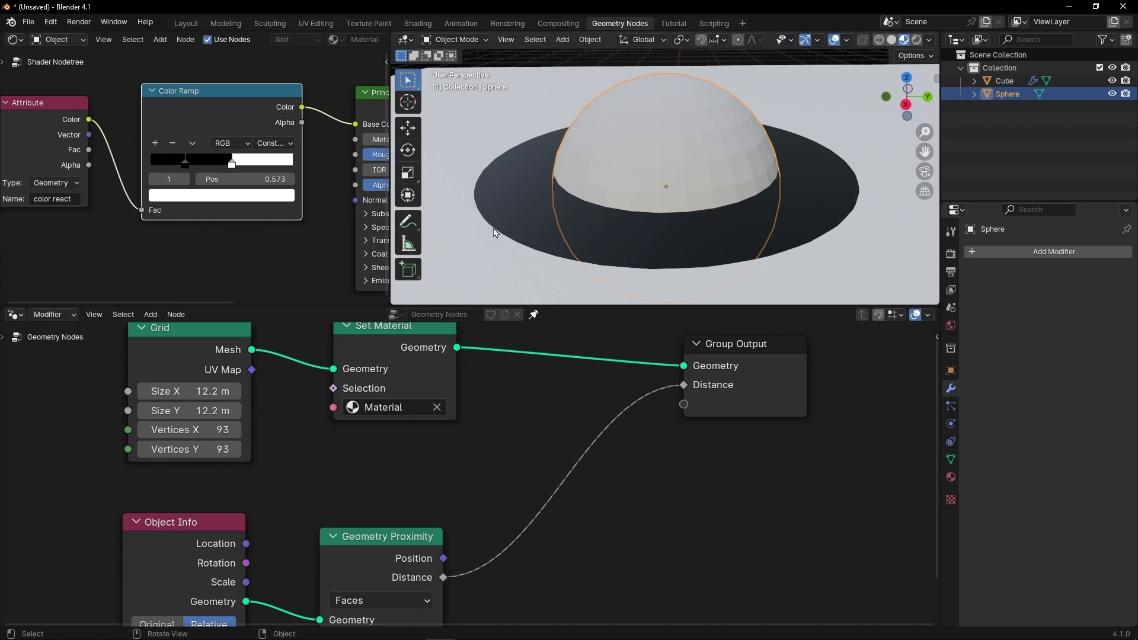
Switch the Color Ramp's interpolation to Ease and return the white stop to 1.000 and the black stop to 0.000.
click(263, 144)
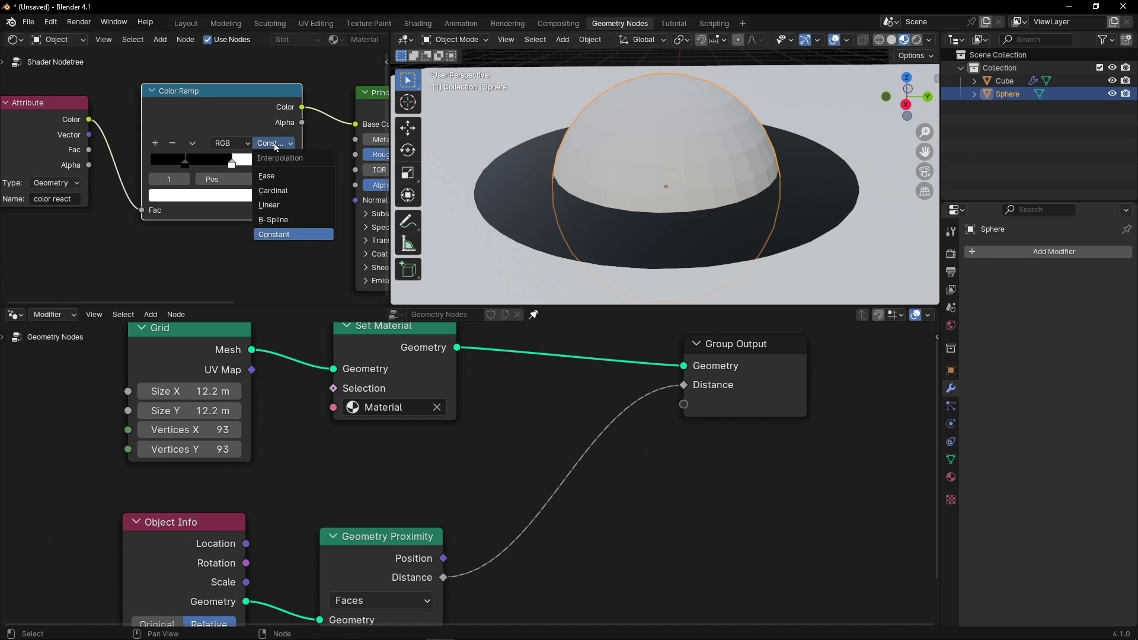
click(264, 176)
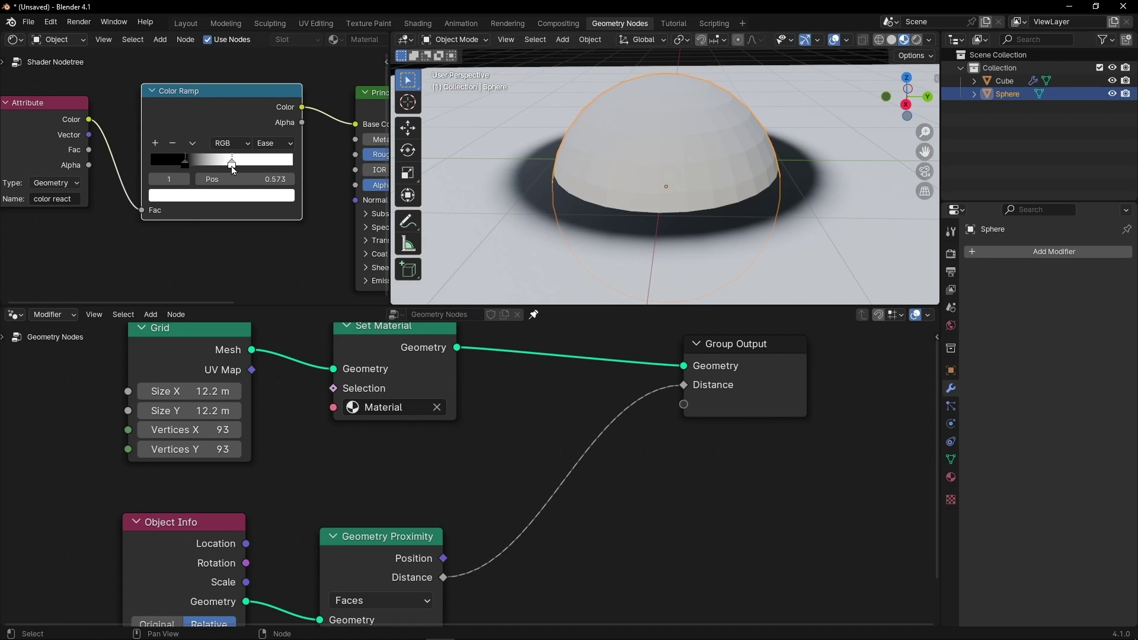
drag(232, 168, 293, 166)
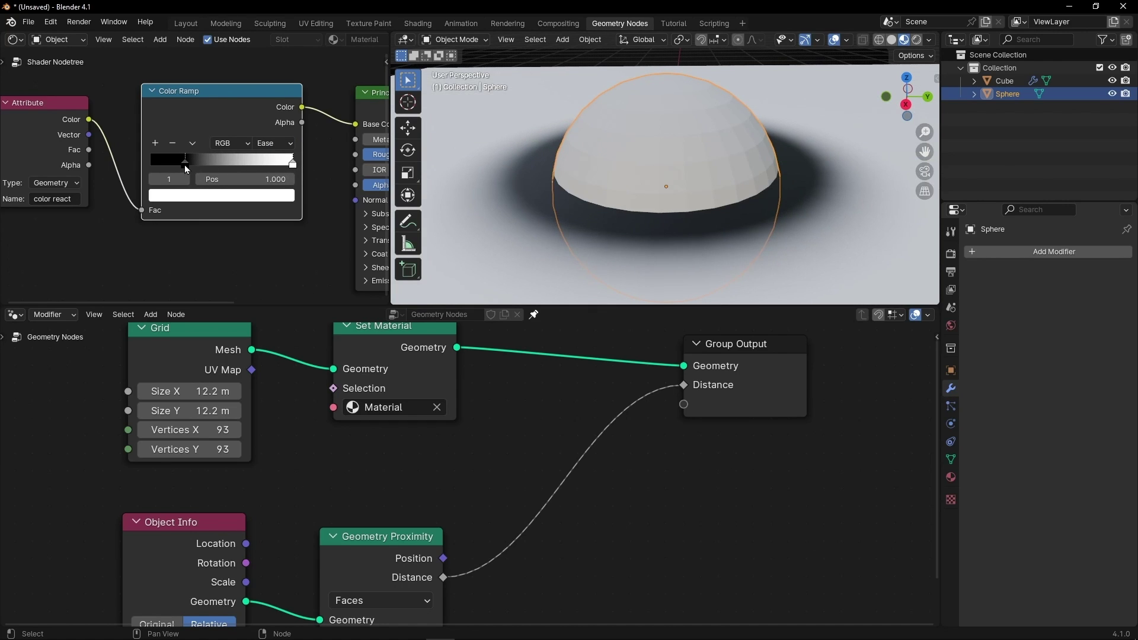
drag(184, 165, 153, 166)
Color the Color Ramp's white end stop a fully saturated blue with hue 0.651.
click(292, 167)
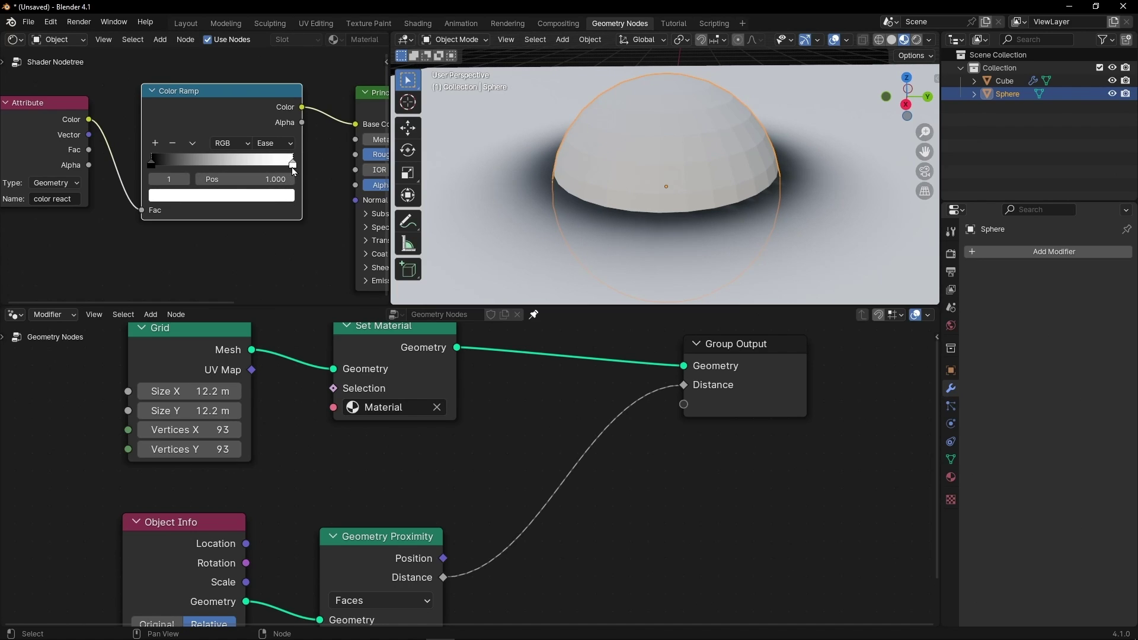
click(270, 196)
drag(245, 248, 251, 221)
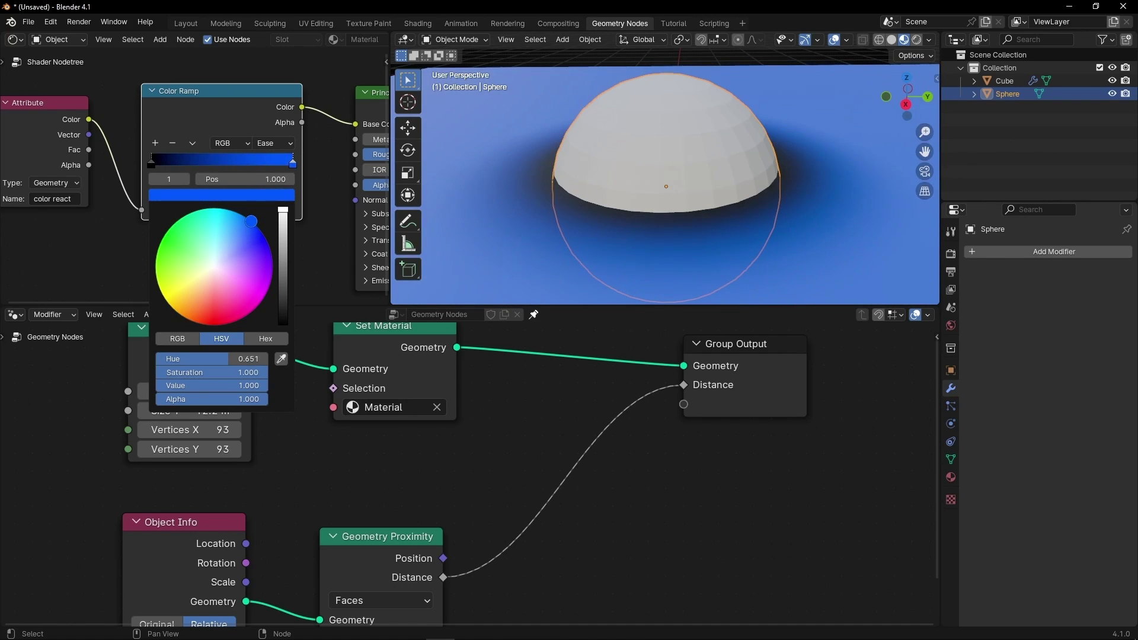
Brighten the Color Ramp's black start stop to full value and color it red.
click(152, 164)
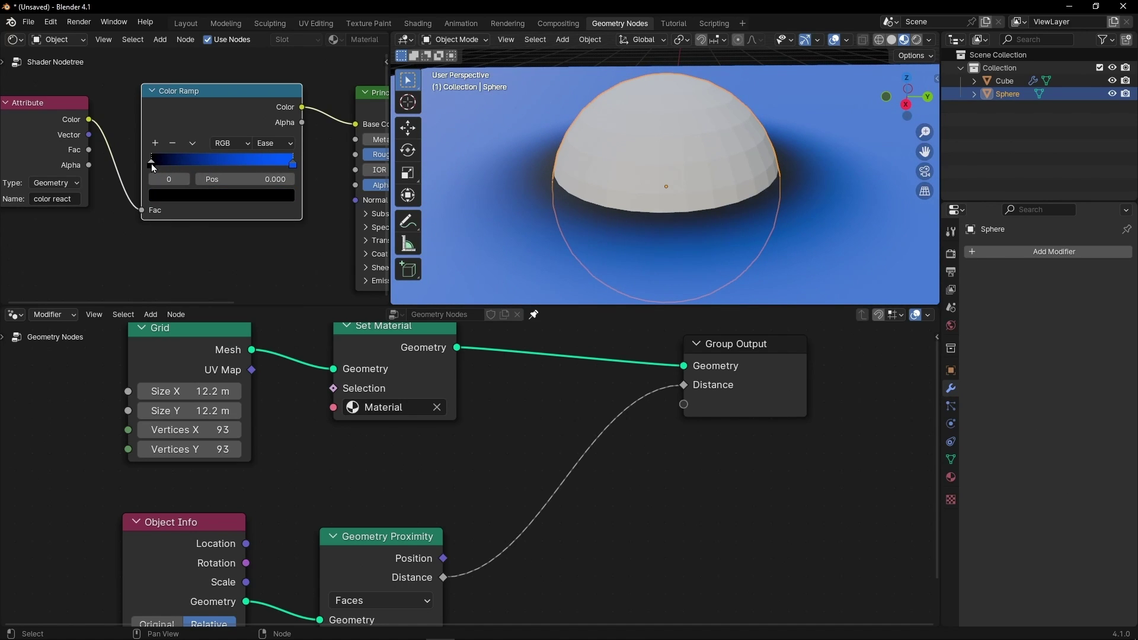
click(172, 195)
drag(283, 254, 283, 210)
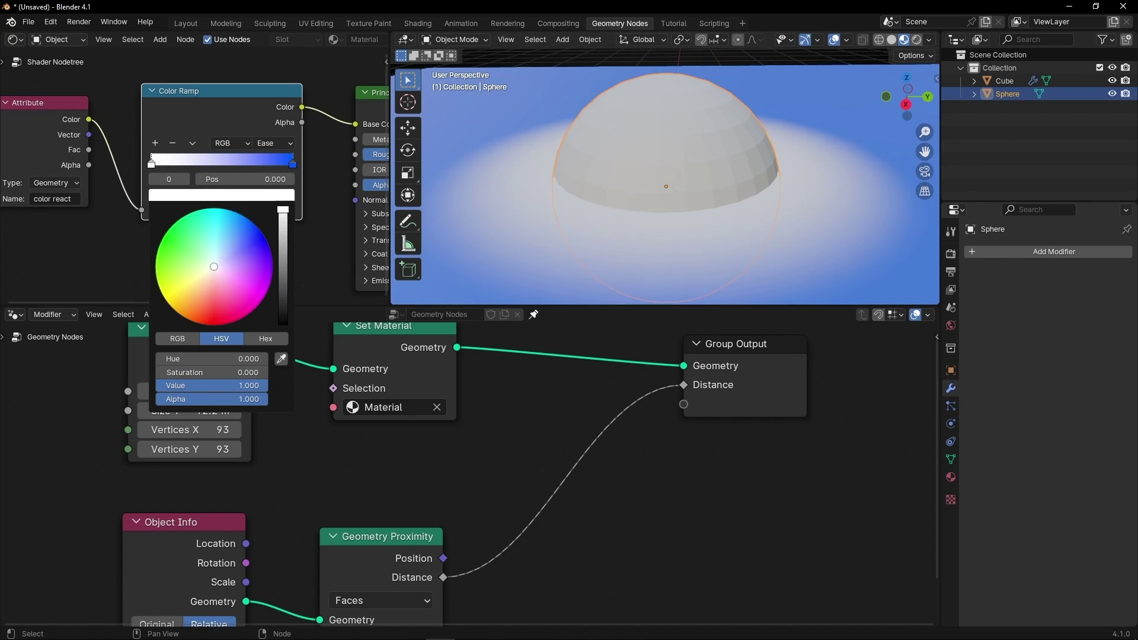
click(214, 306)
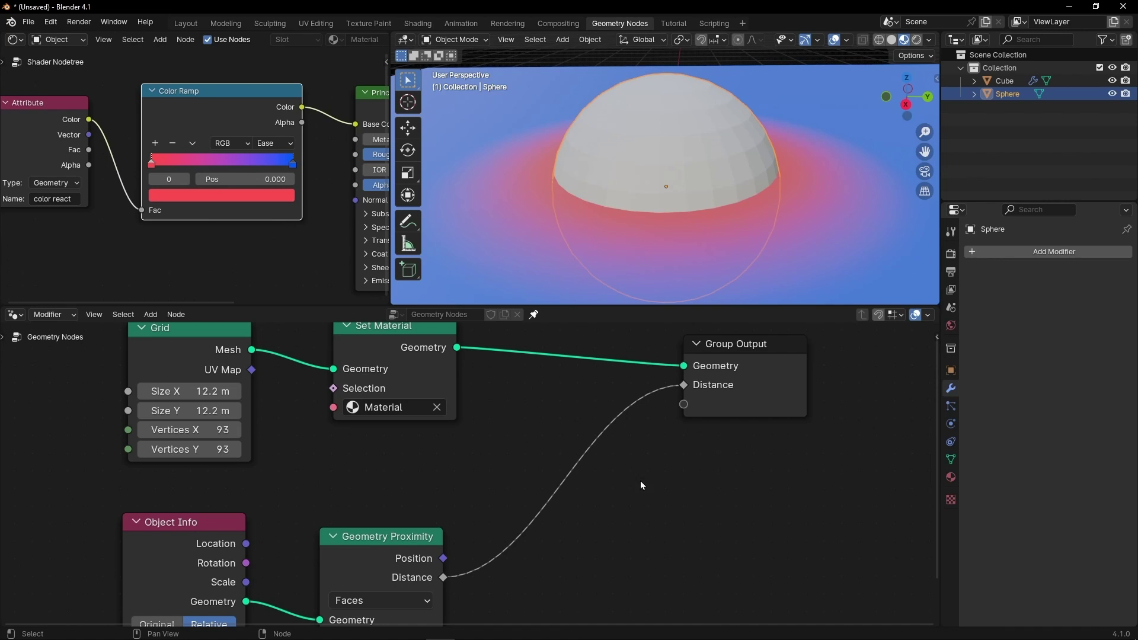
Widen the node editor and insert a Map Range node between Geometry Proximity's Distance and the Group Output's Distance.
drag(941, 374, 1119, 373)
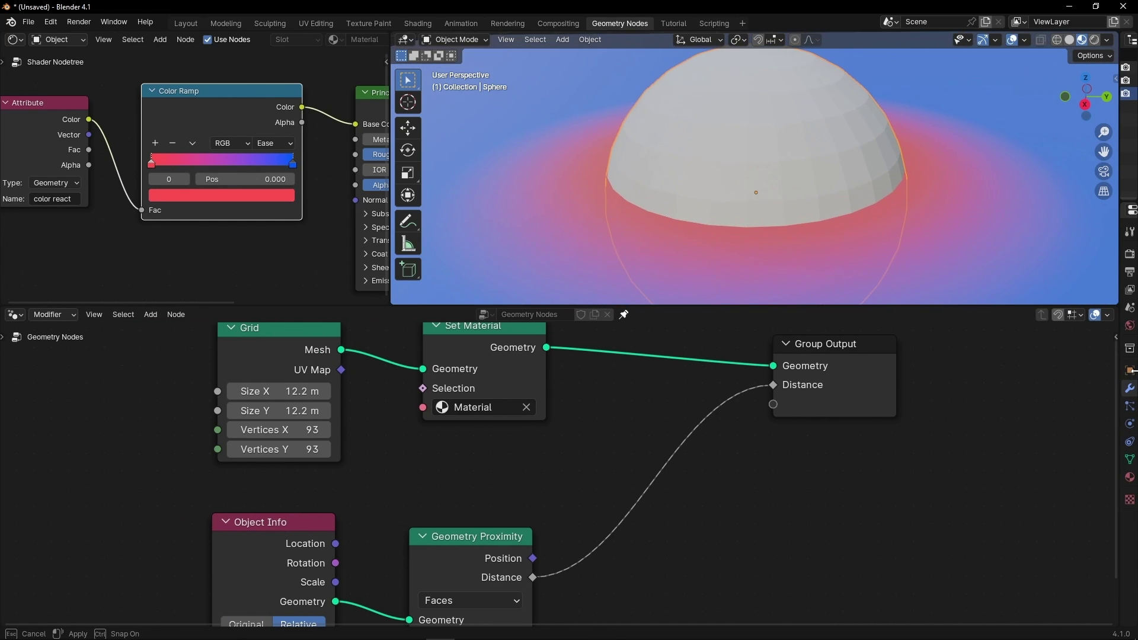
key(shift+a)
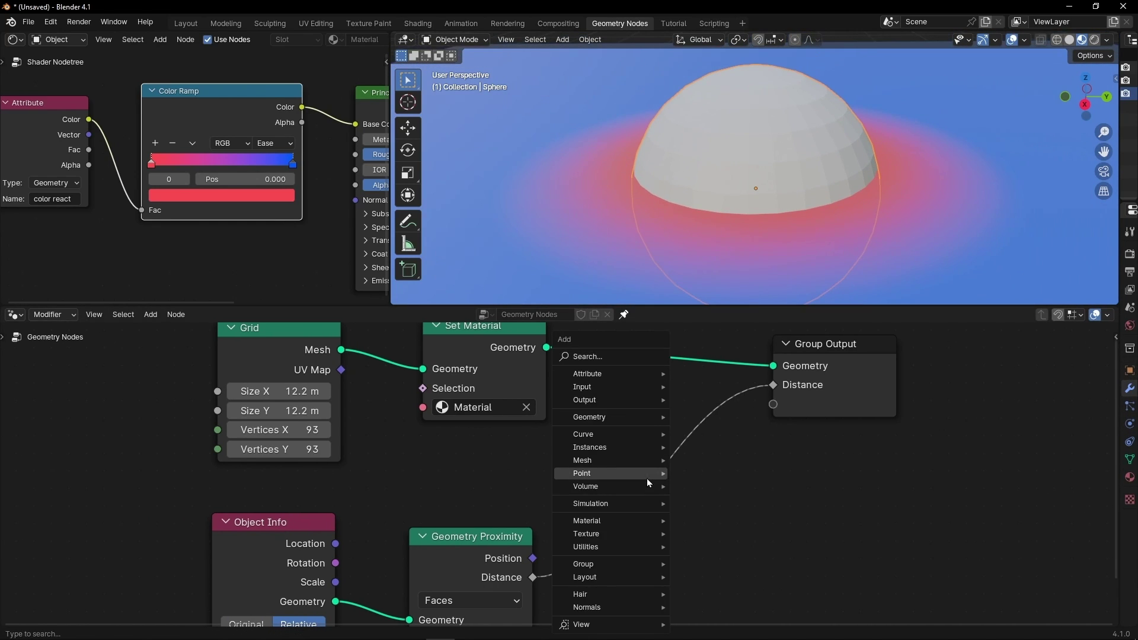
mouse_move(648, 481)
text(map ran)
key(Return)
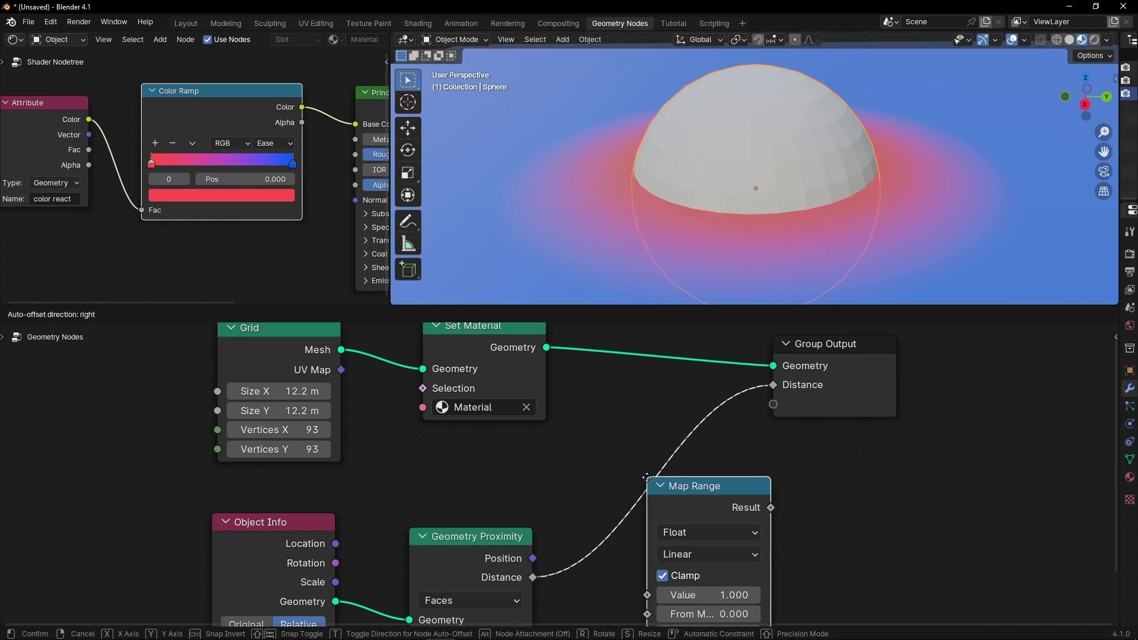
click(604, 412)
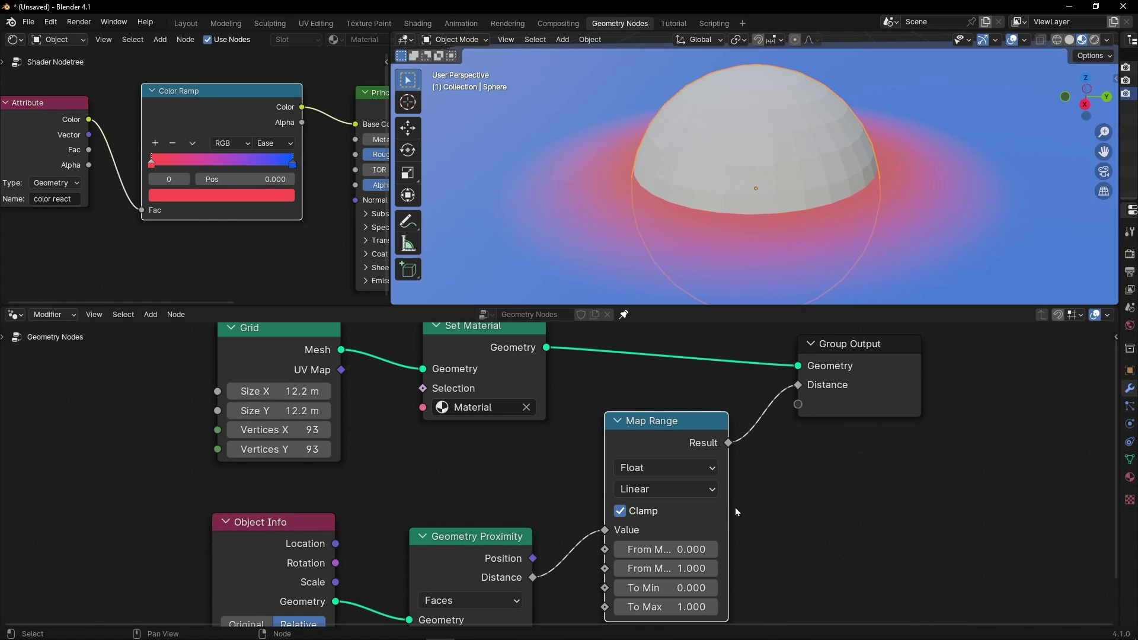
middle_drag(735, 508, 706, 471)
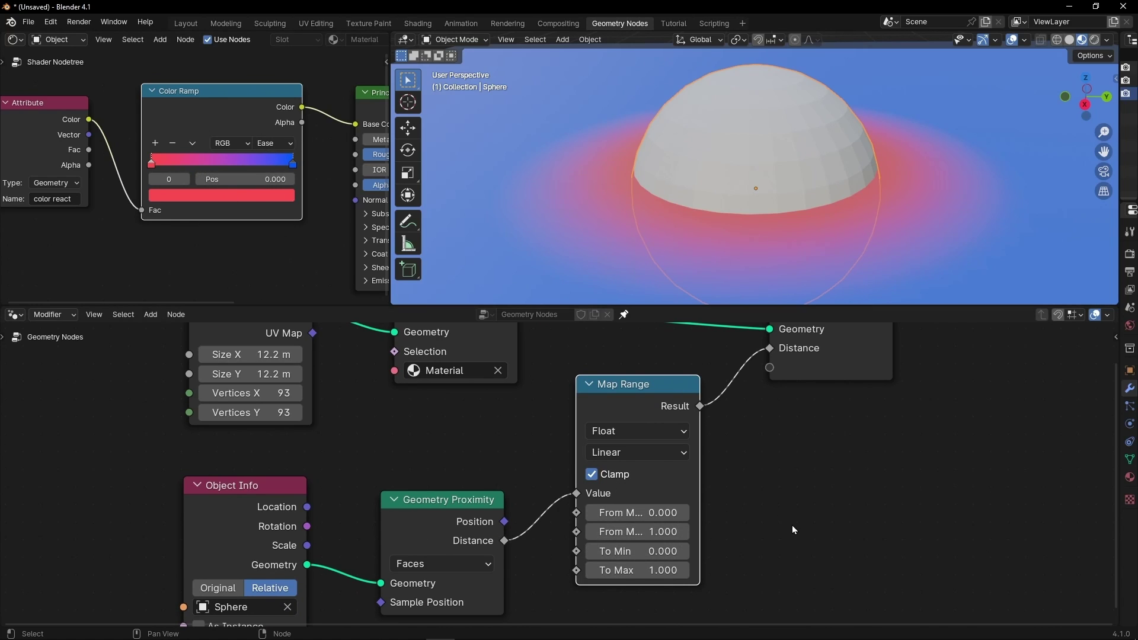
scroll(794, 532, up, 1)
middle_drag(687, 482, 572, 492)
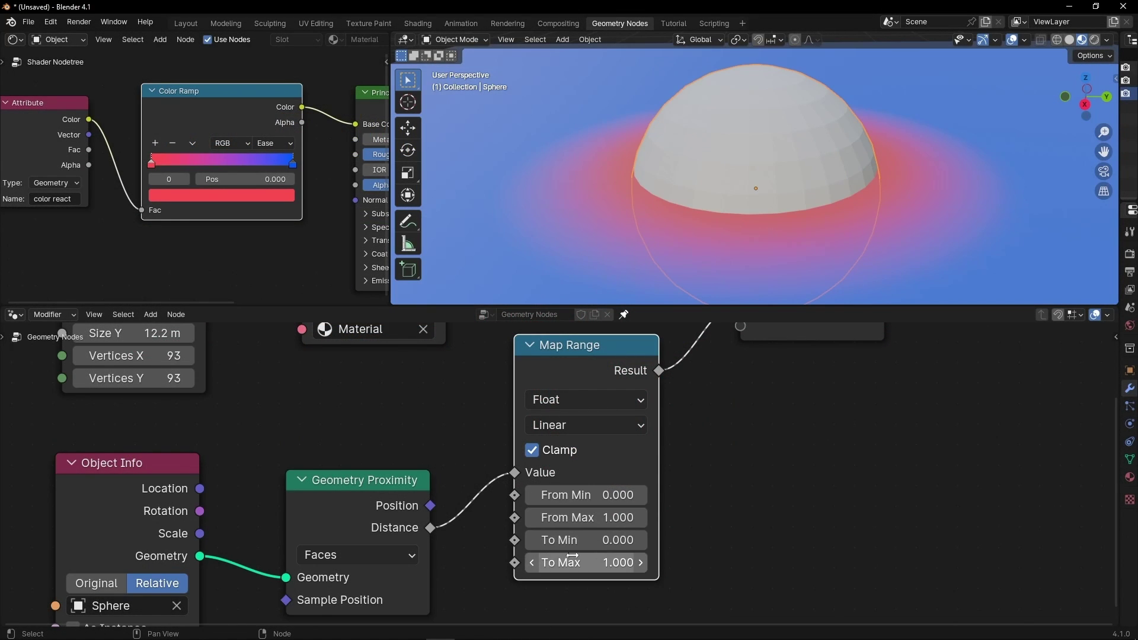
scroll(710, 550, up, 1)
scroll(713, 551, down, 2)
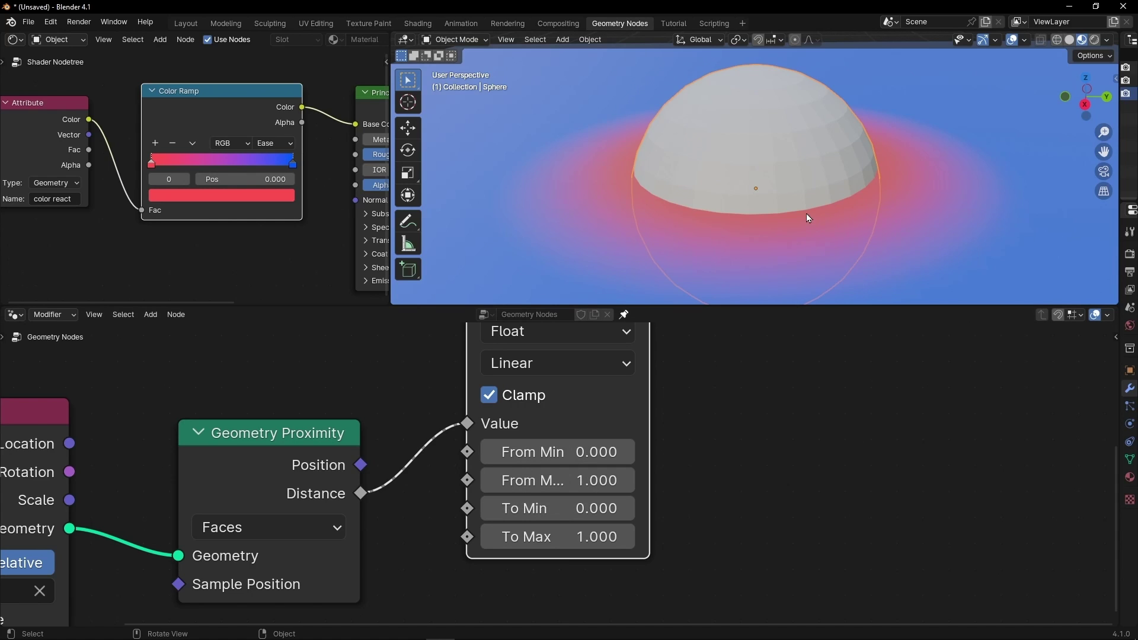
Set the sphere's Z location to 0 m so its center lies on the grid.
middle_drag(806, 214, 770, 184)
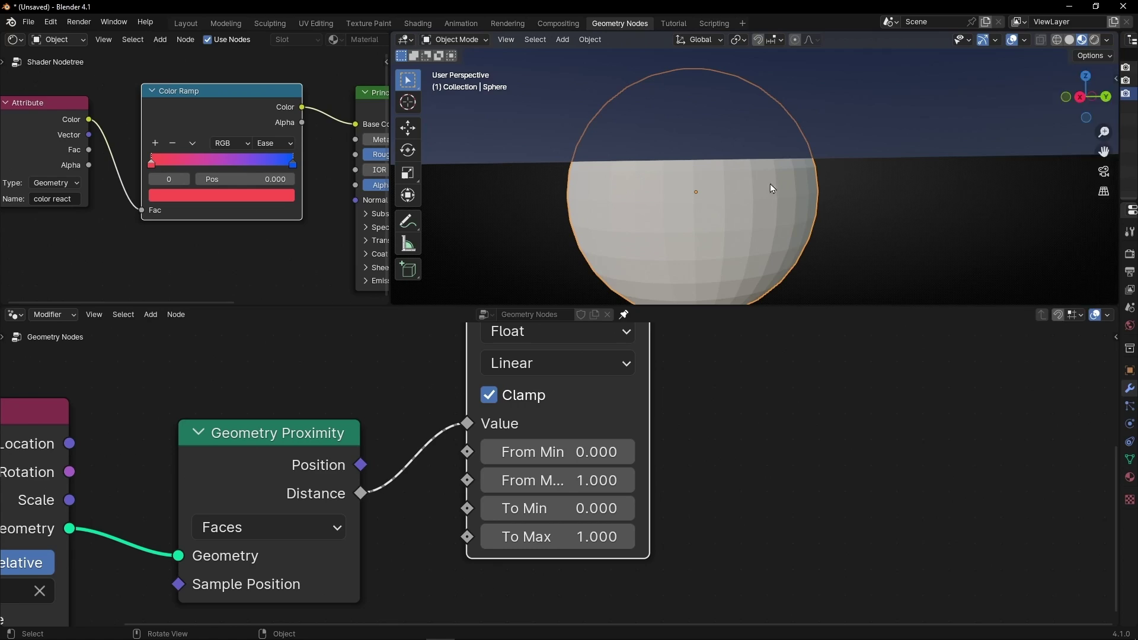
key(n)
double_click(1051, 131)
text(0)
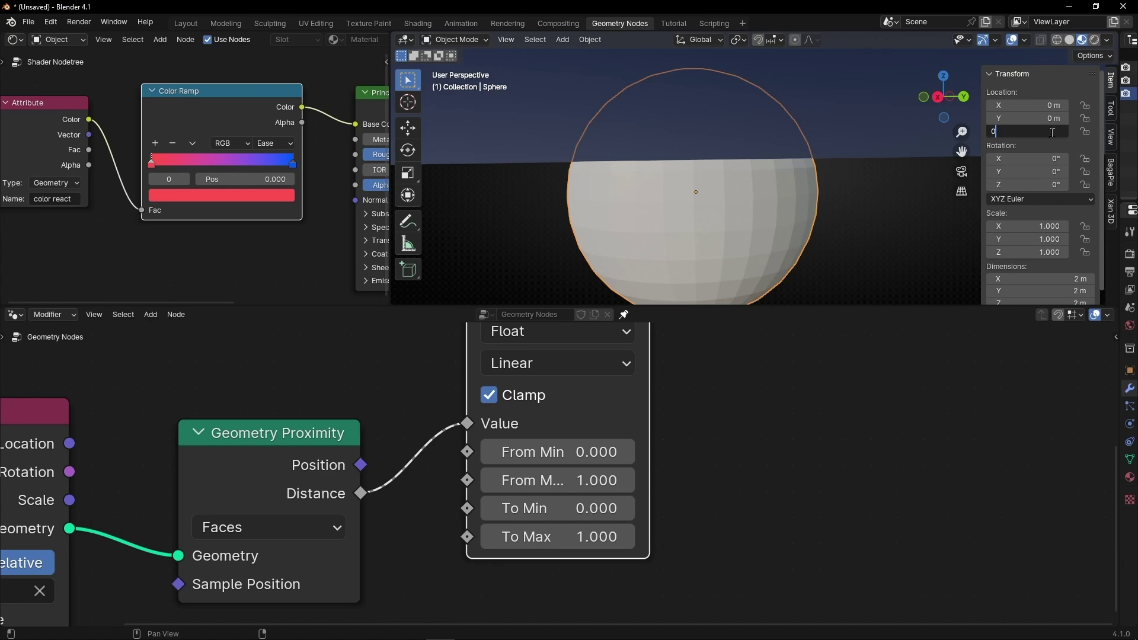
key(Return)
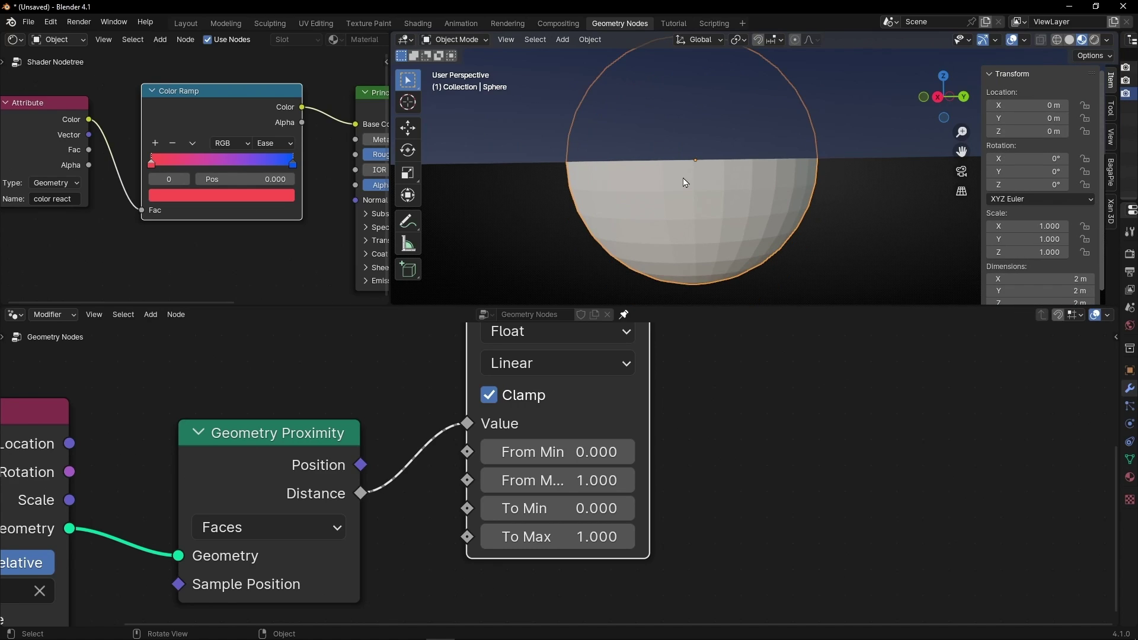
middle_drag(685, 182, 685, 198)
key(n)
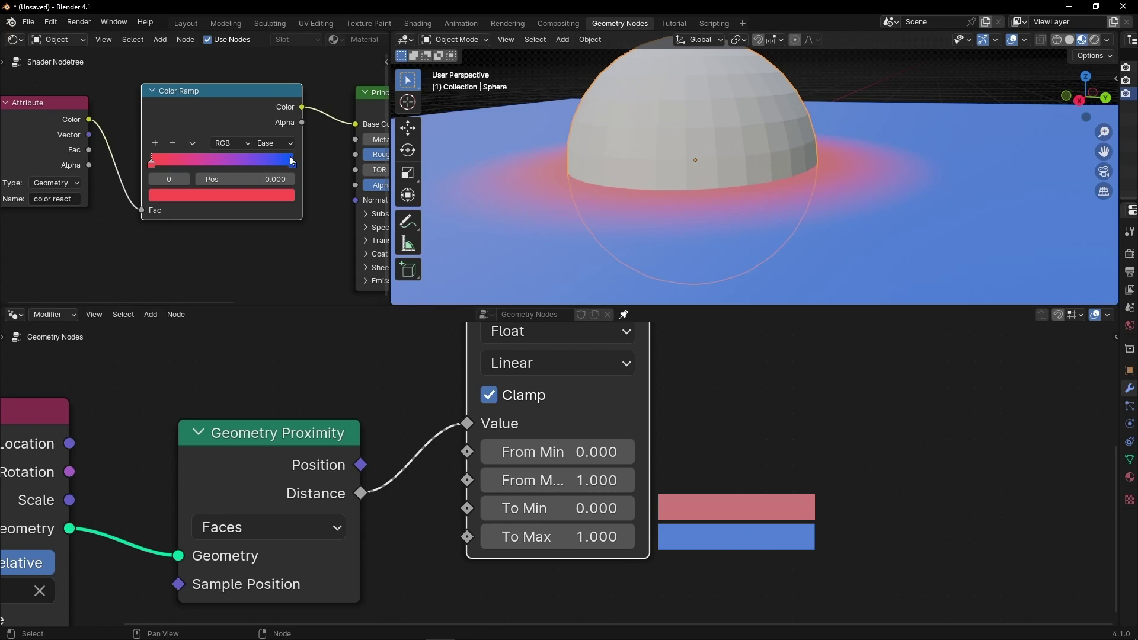
Raise the sphere above the grid to a Z location of about 3.51 m.
middle_drag(453, 184, 588, 213)
scroll(617, 208, down, 5)
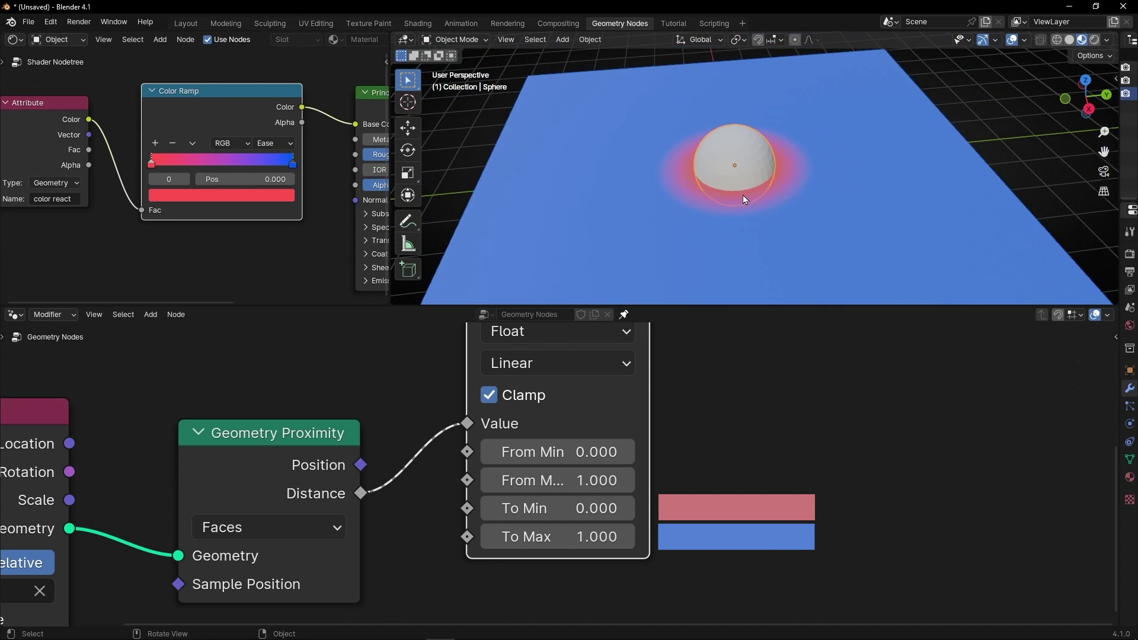
middle_drag(742, 194, 766, 164)
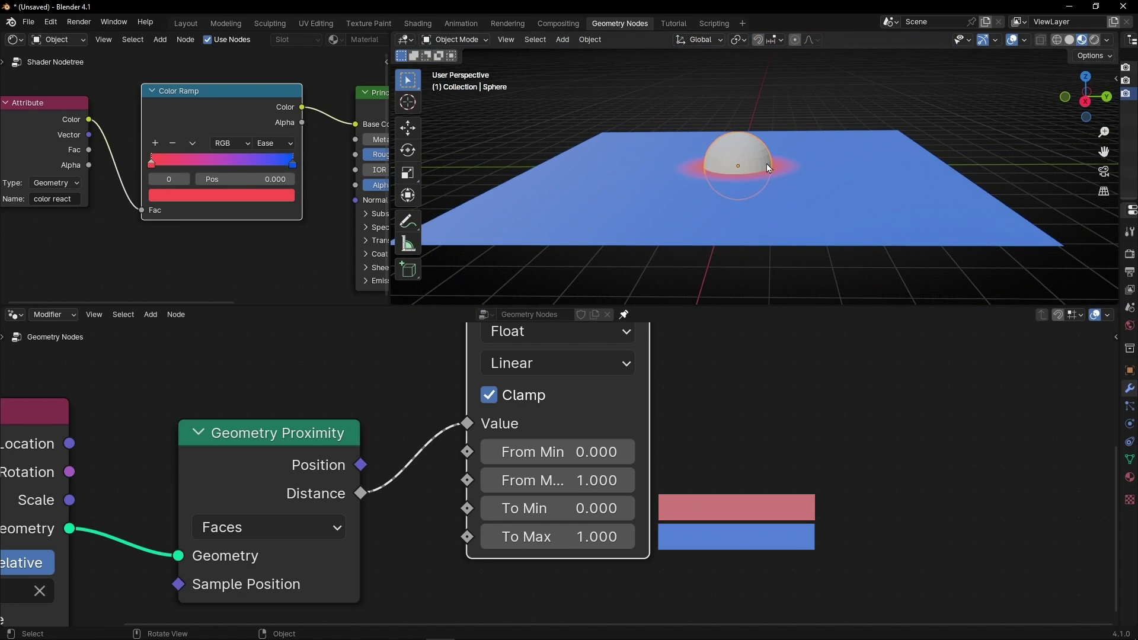
key(n)
drag(1031, 131, 1114, 131)
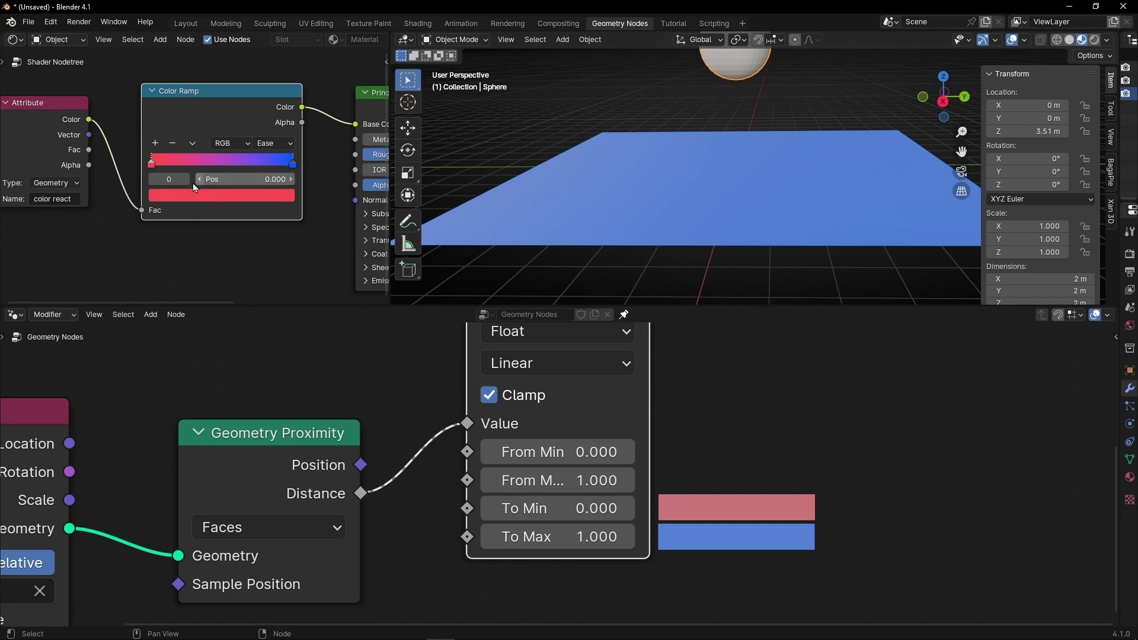
Set the Map Range node's To Max value to 0.
click(565, 537)
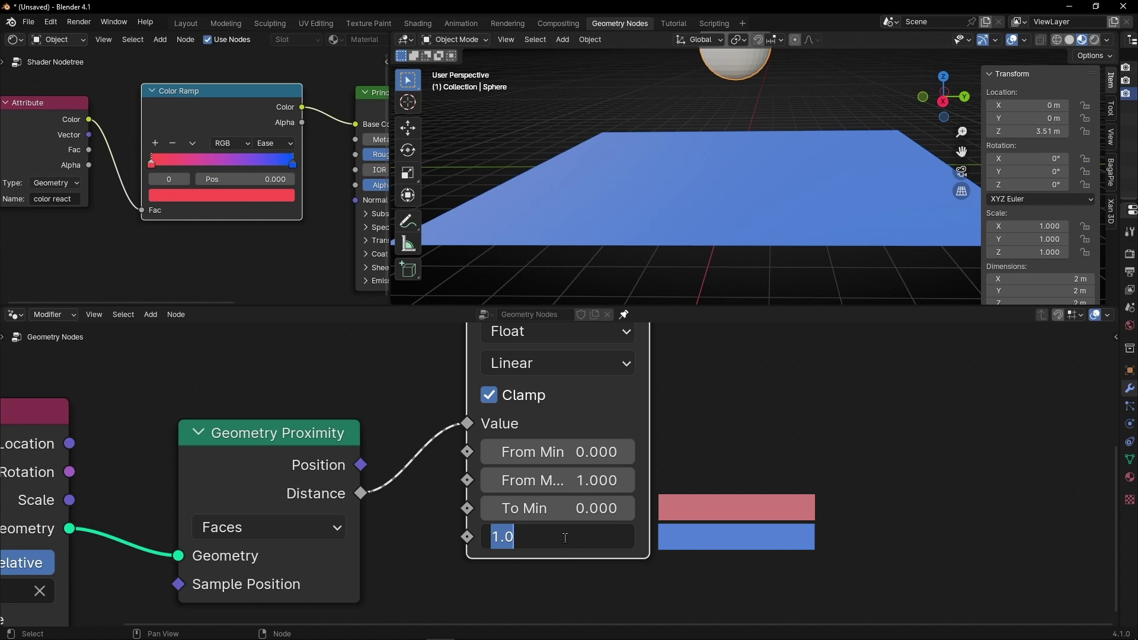
text(0)
key(Return)
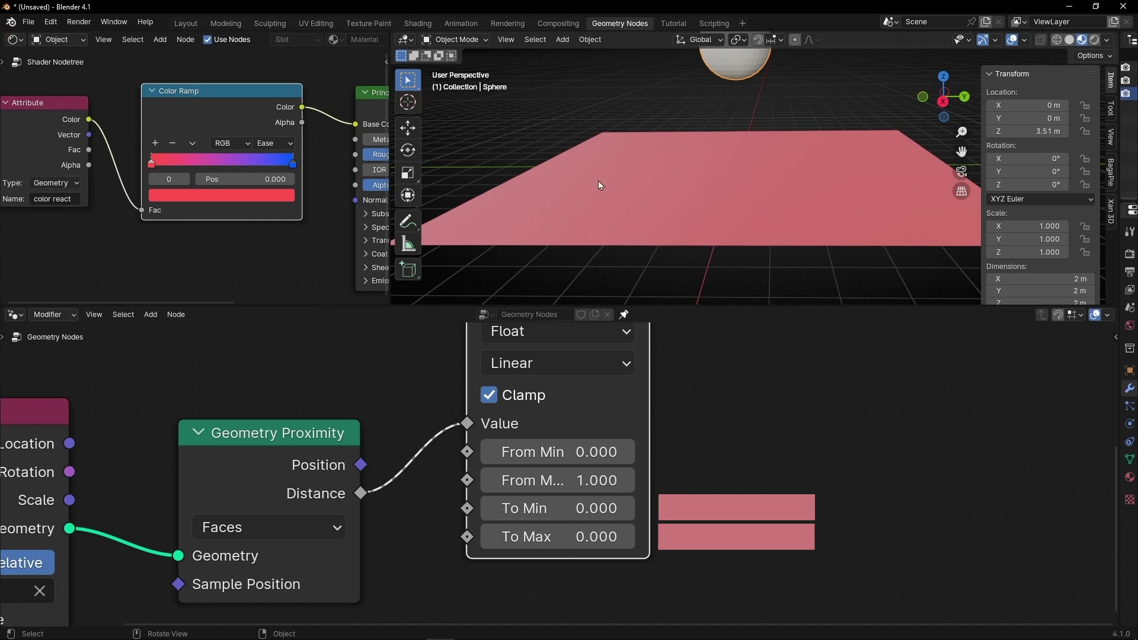
Add a stop at position 0.5 in the Color Ramp and set the Map Range node's To Max to 0.5.
key(g)
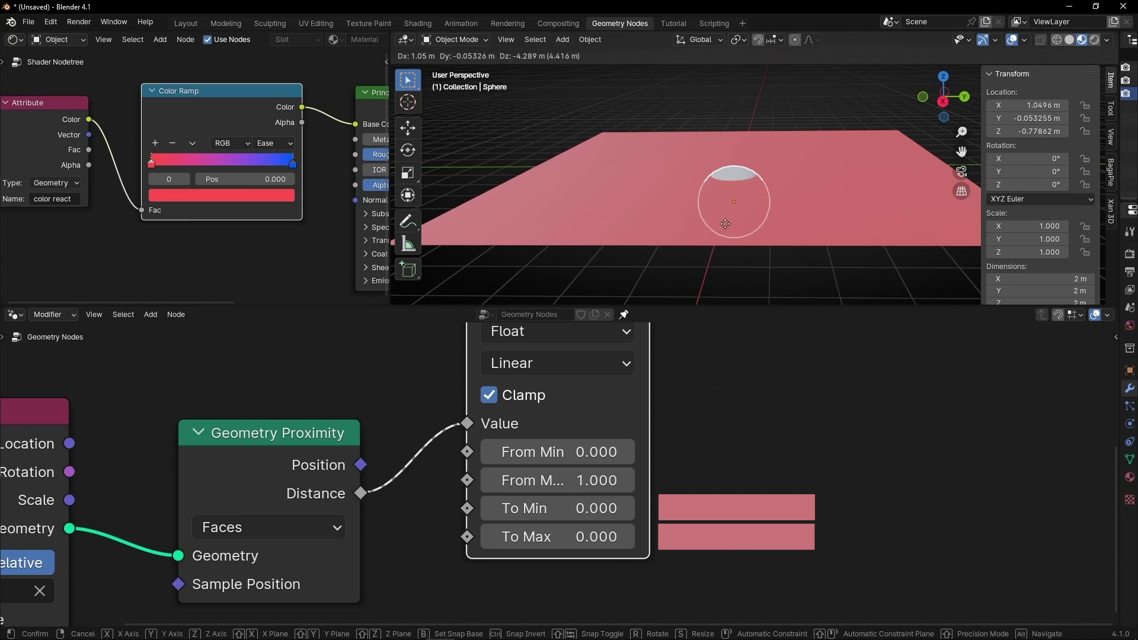
key(Escape)
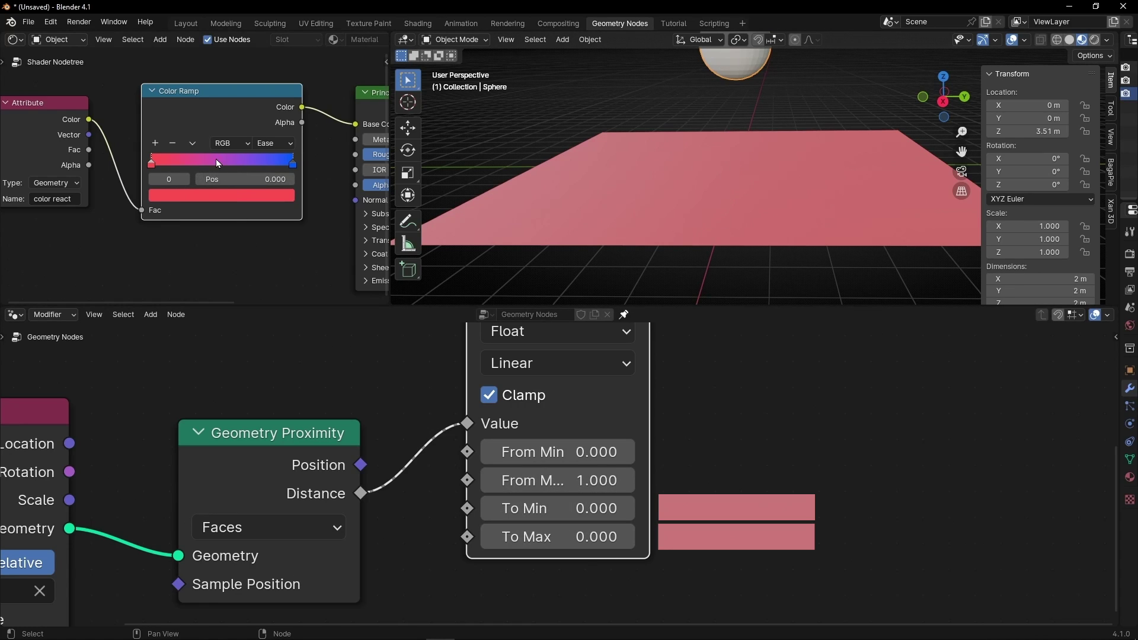
click(156, 143)
click(582, 537)
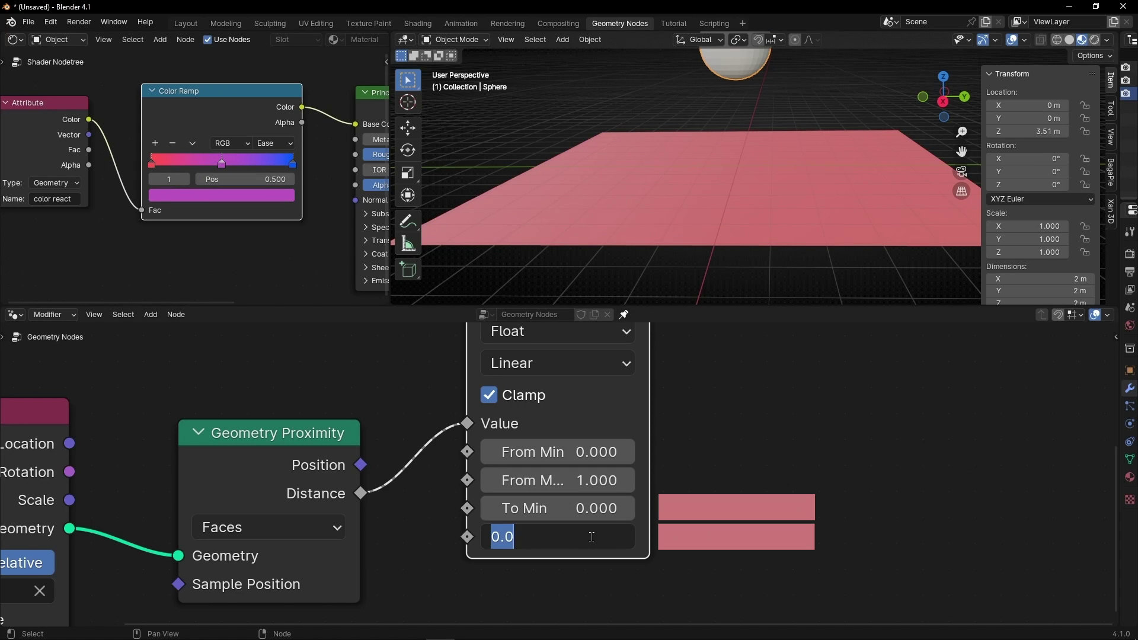
text(0.5)
key(Return)
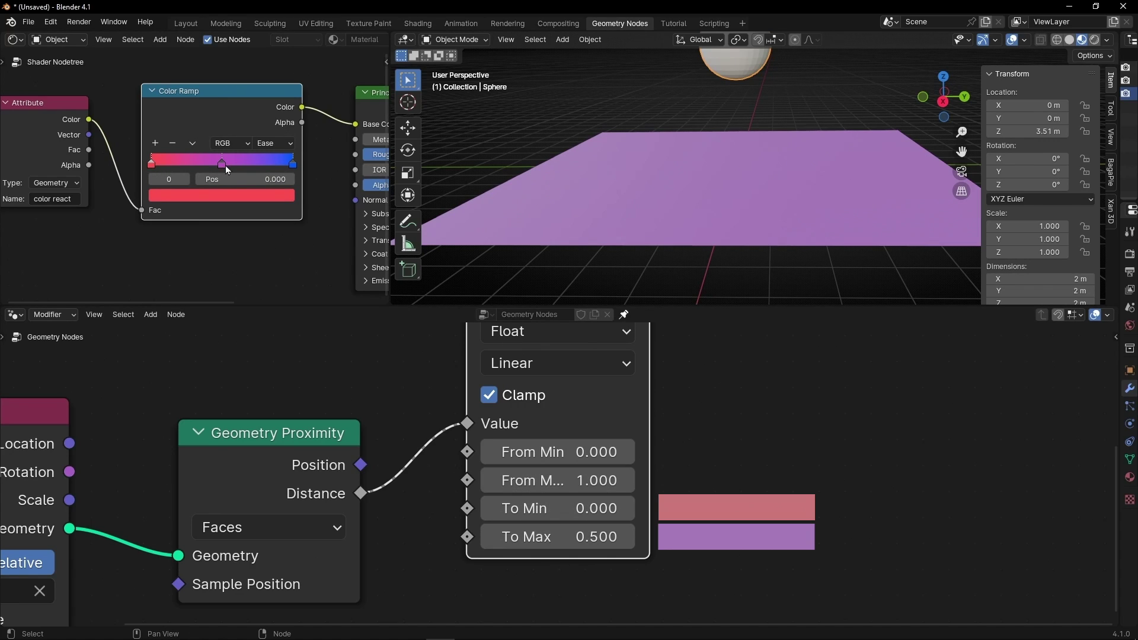
Lower the sphere into the grid to a Z location of about 0.45 m.
drag(1035, 131, 980, 153)
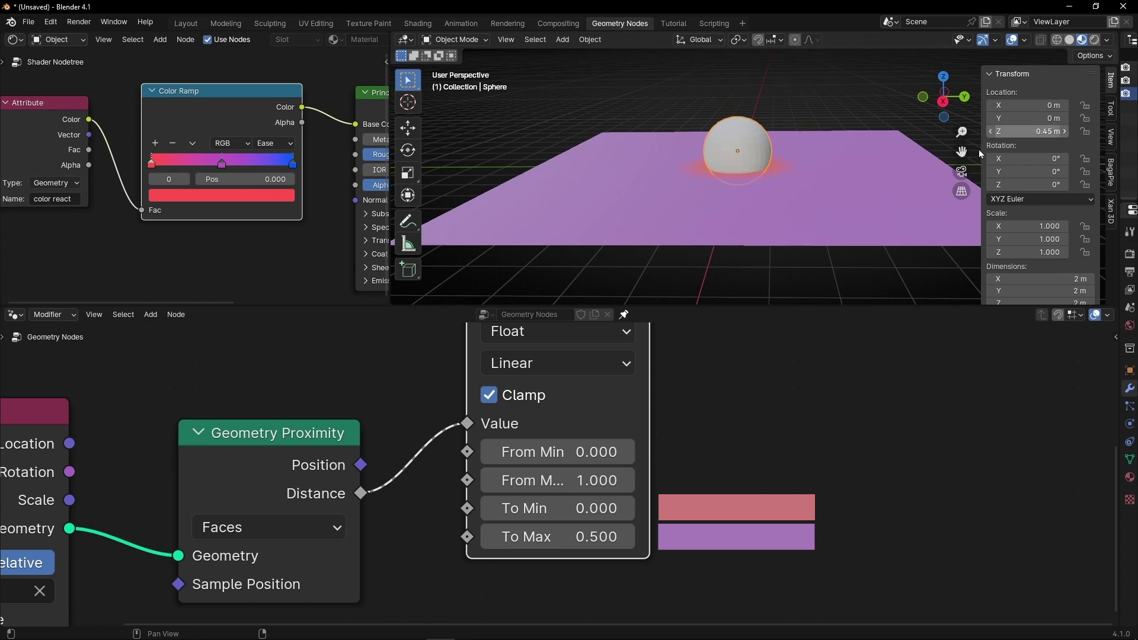
scroll(734, 211, up, 4)
middle_drag(735, 211, 734, 213)
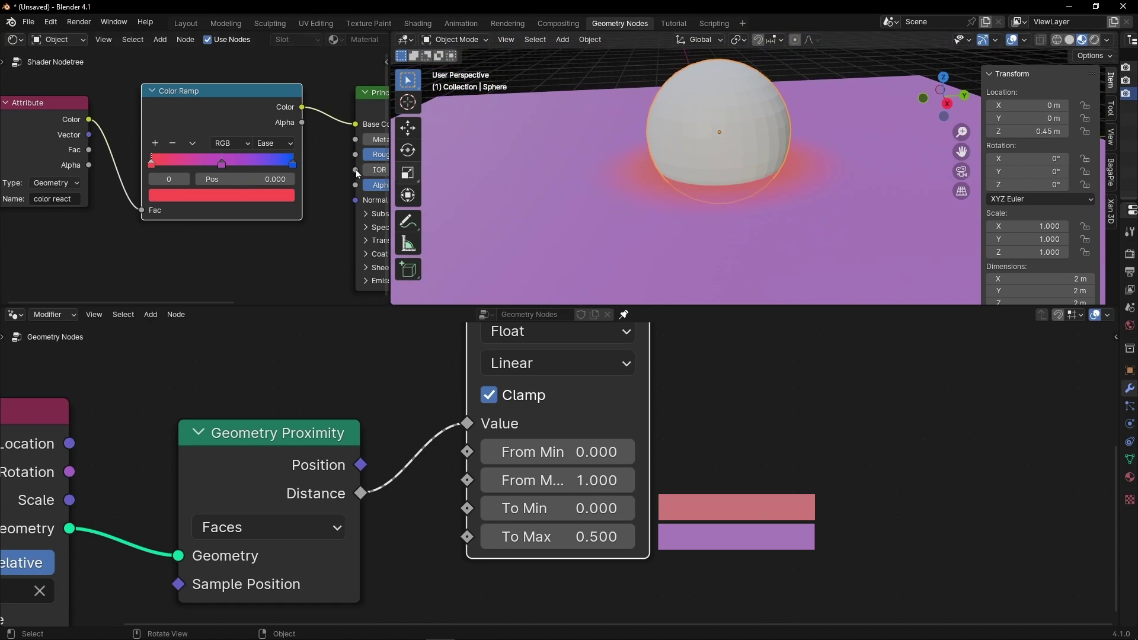
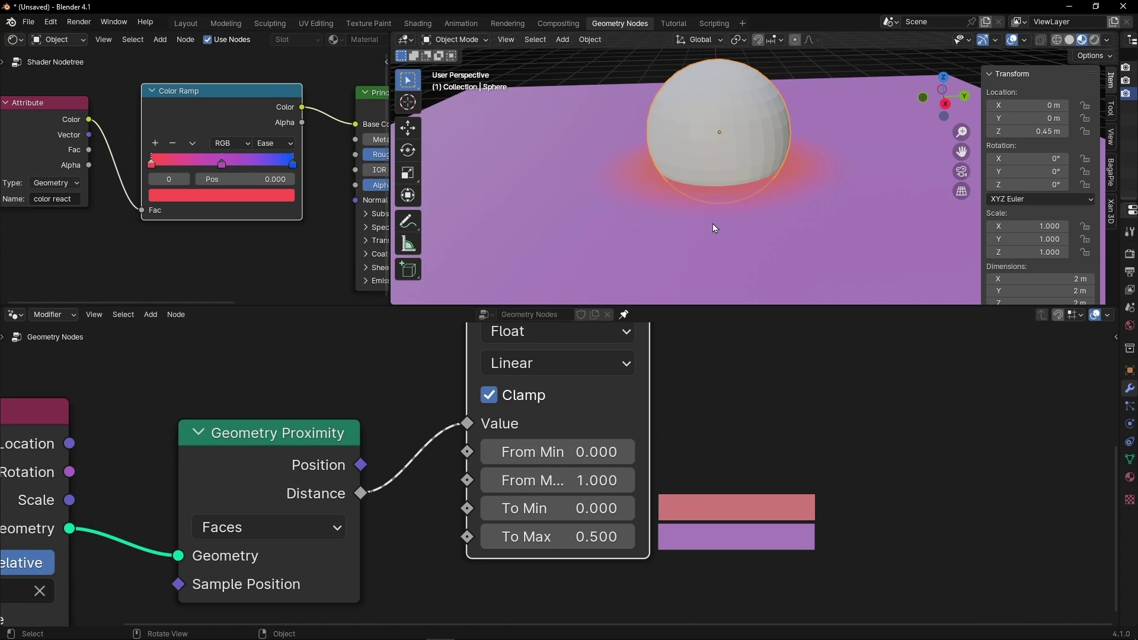
Switch the Color Ramp's color mode to HSL and delete its middle stop.
scroll(253, 153, up, 3)
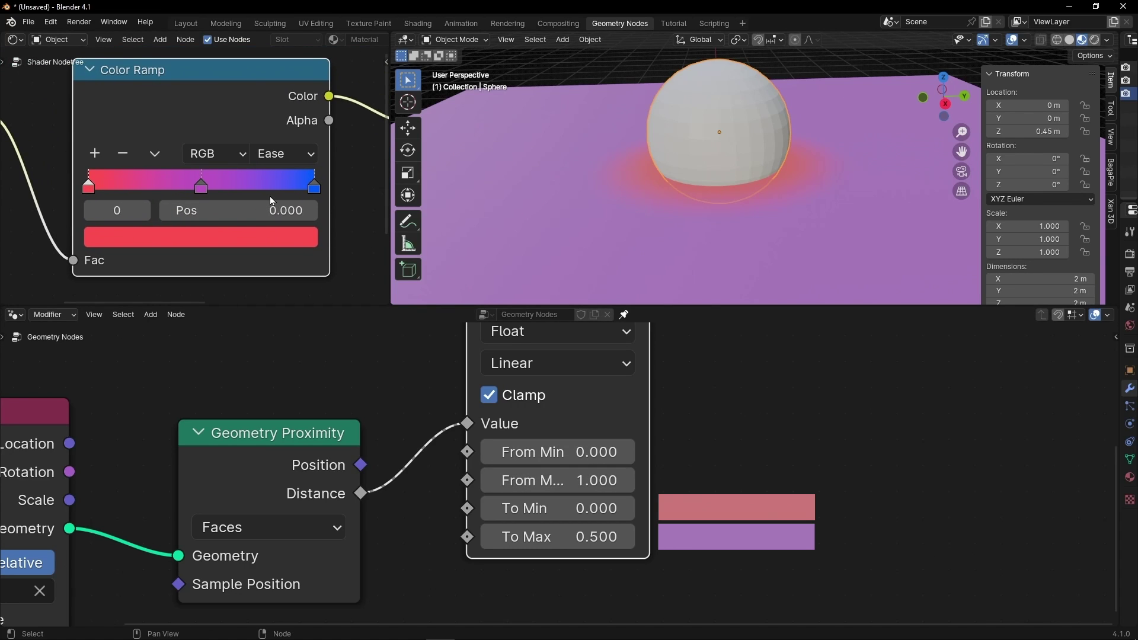
click(237, 153)
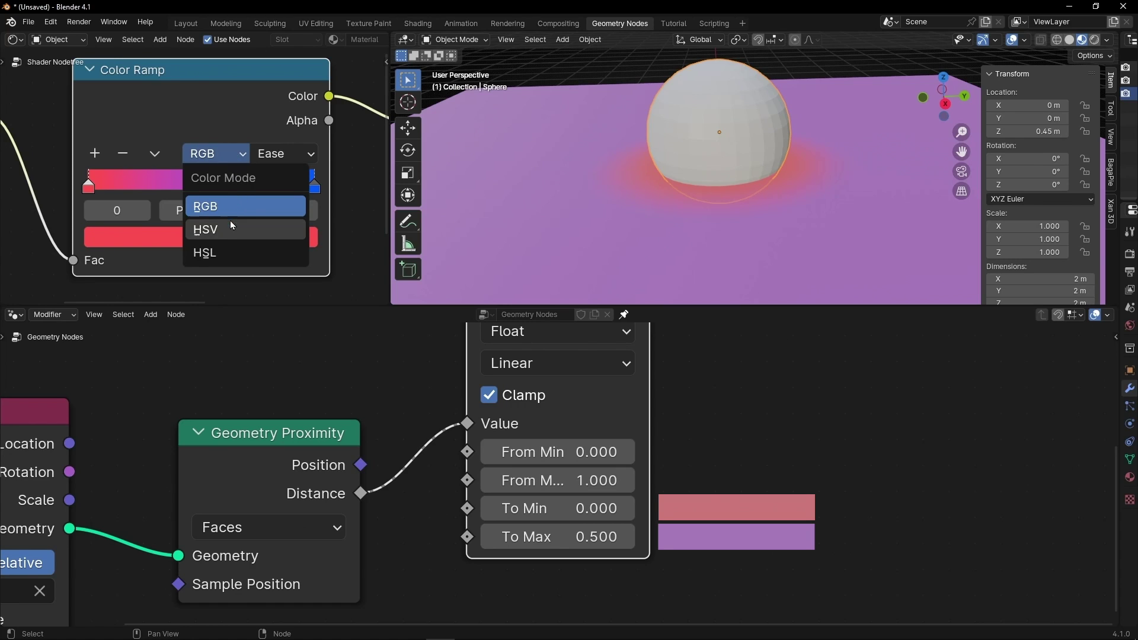
click(218, 253)
click(201, 186)
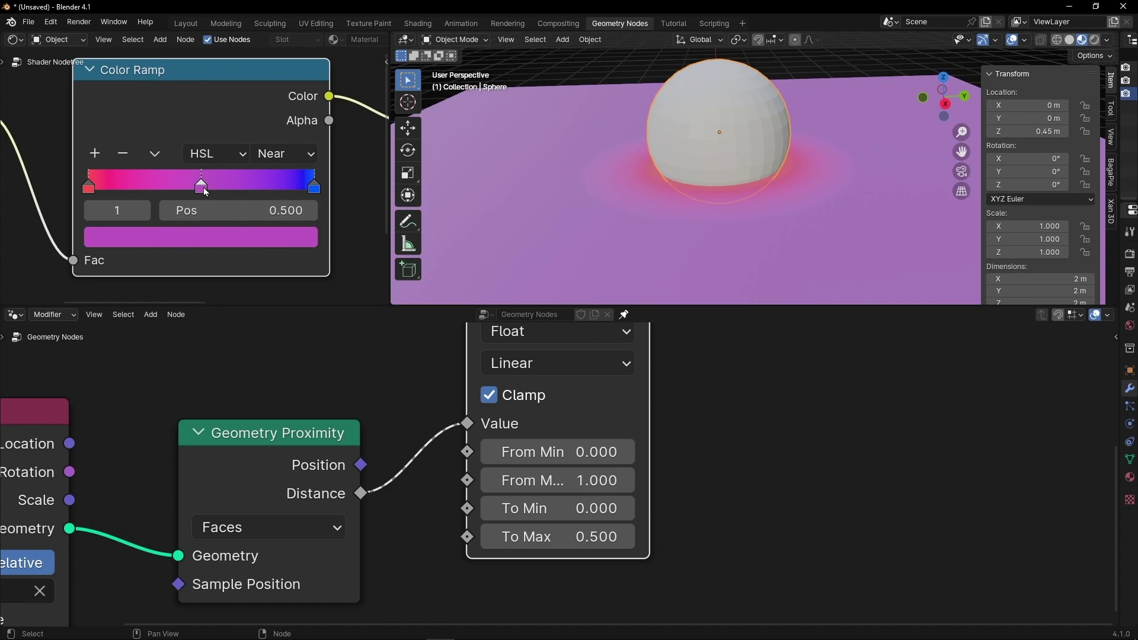
click(123, 154)
Set the Color Ramp's first stop to a saturated deep blue and its color interpolation to Far.
click(178, 237)
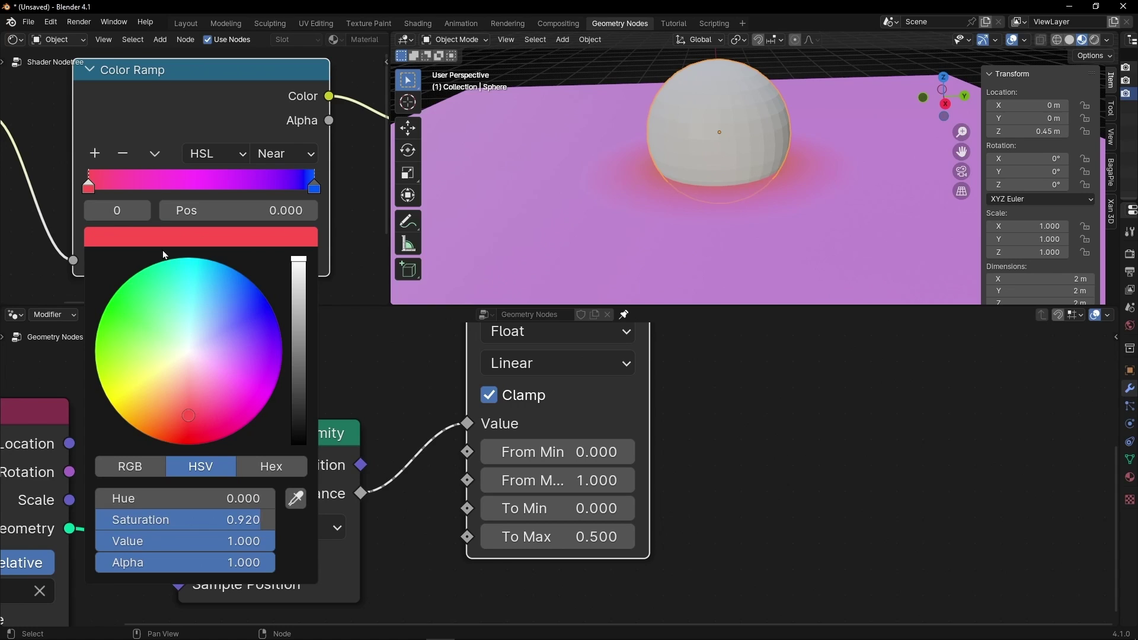
click(264, 297)
click(279, 155)
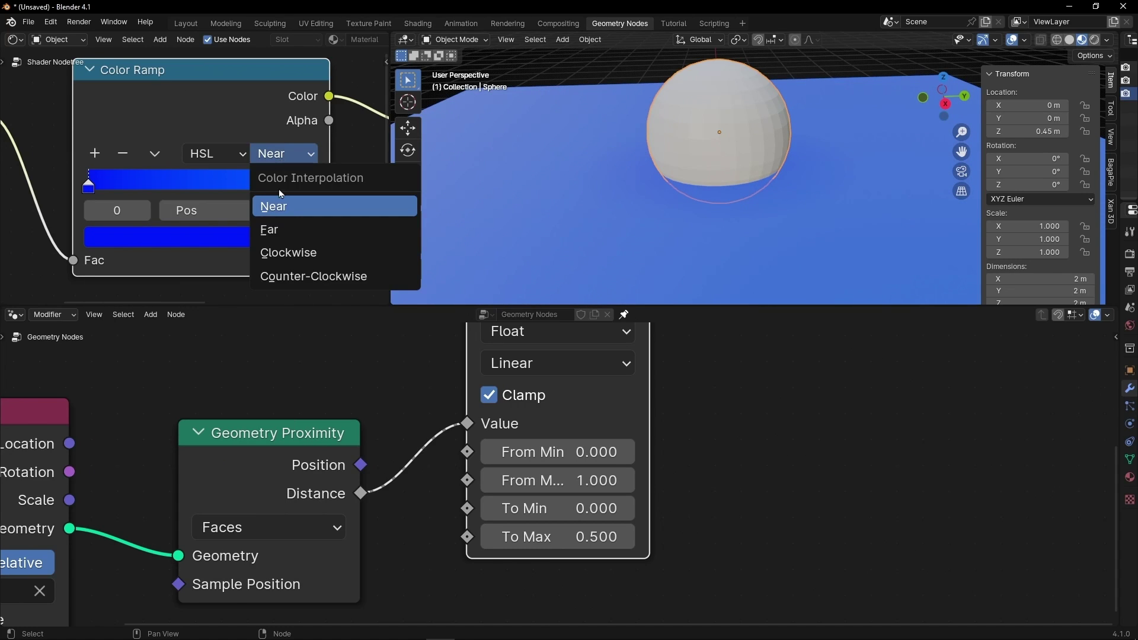
click(279, 231)
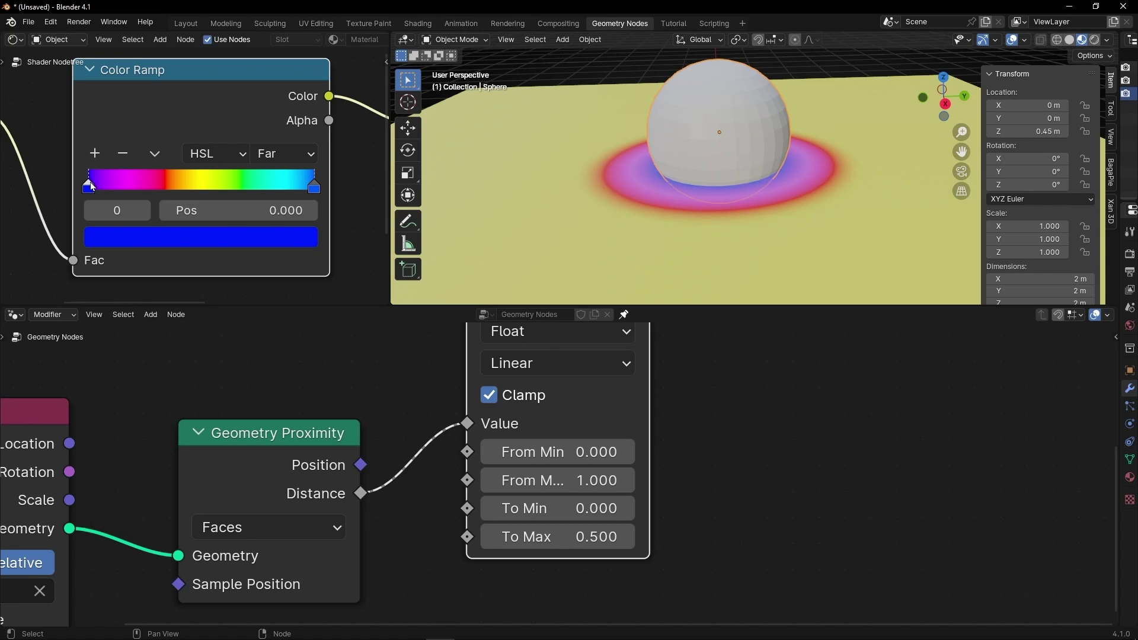
Try Near interpolation on the Color Ramp, and switch it back to Far.
click(152, 245)
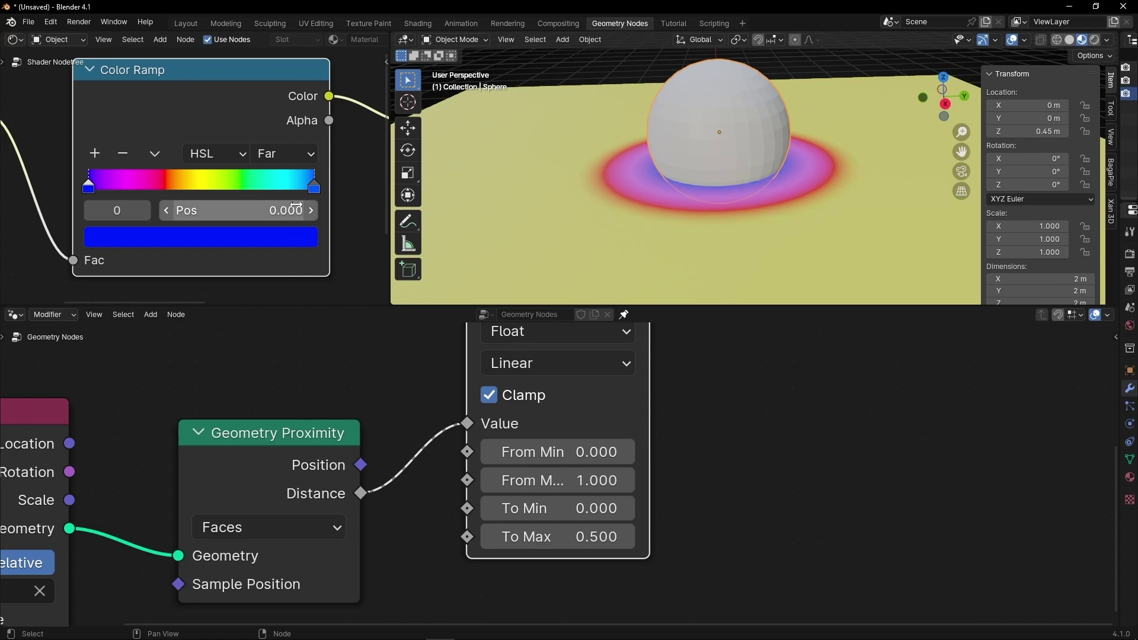
click(287, 156)
click(275, 204)
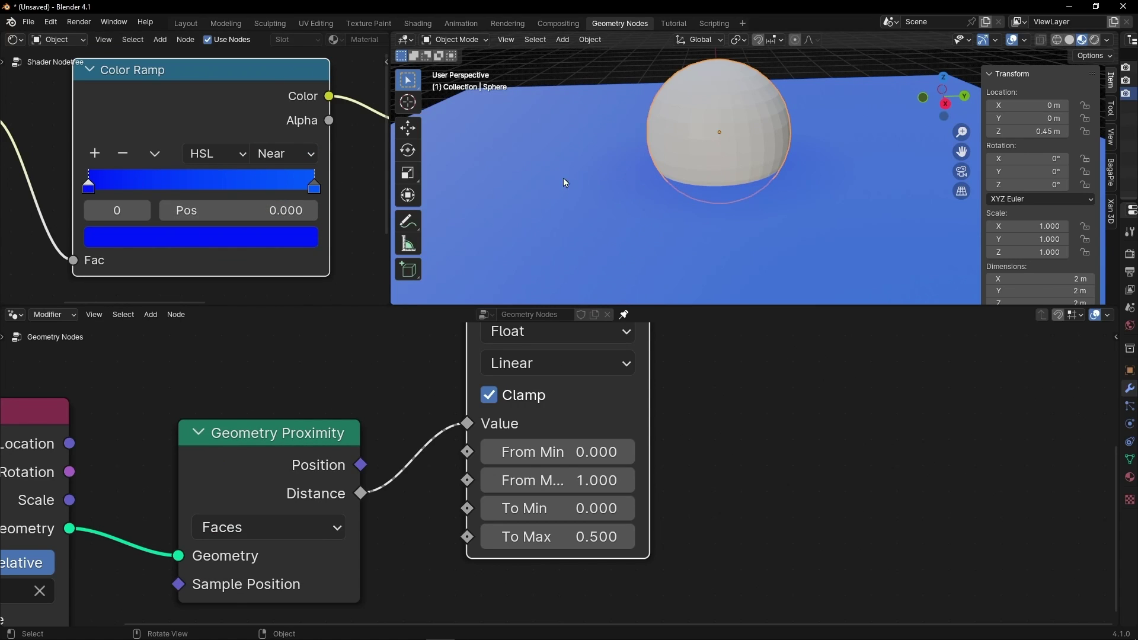
click(284, 154)
click(281, 231)
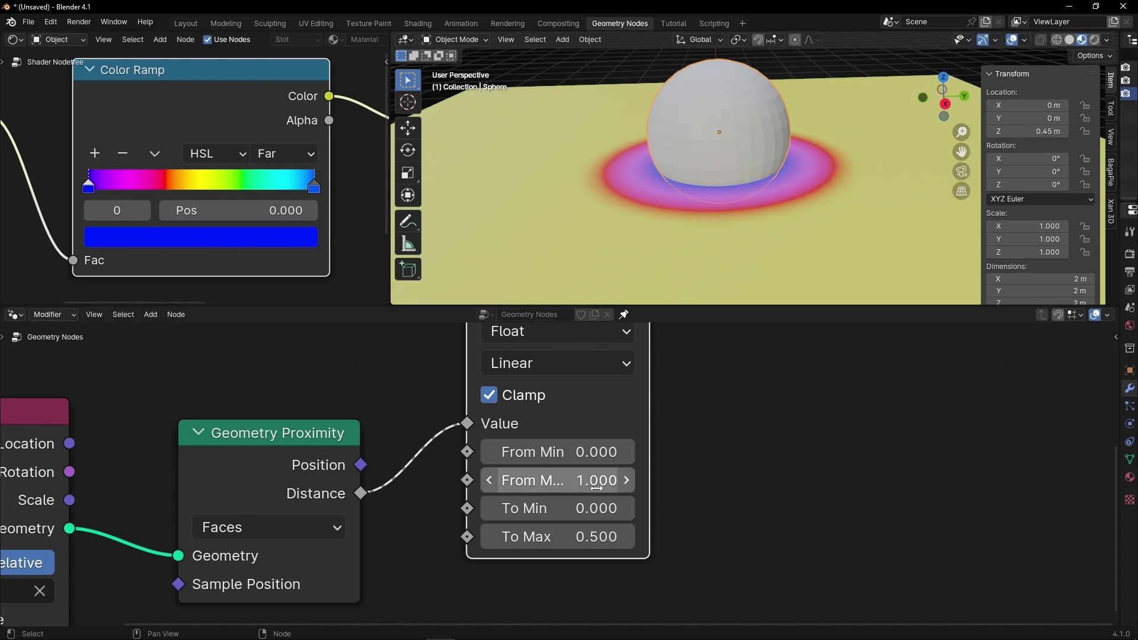
Set the Map Range node's To Max value to 1.
click(580, 534)
text(1)
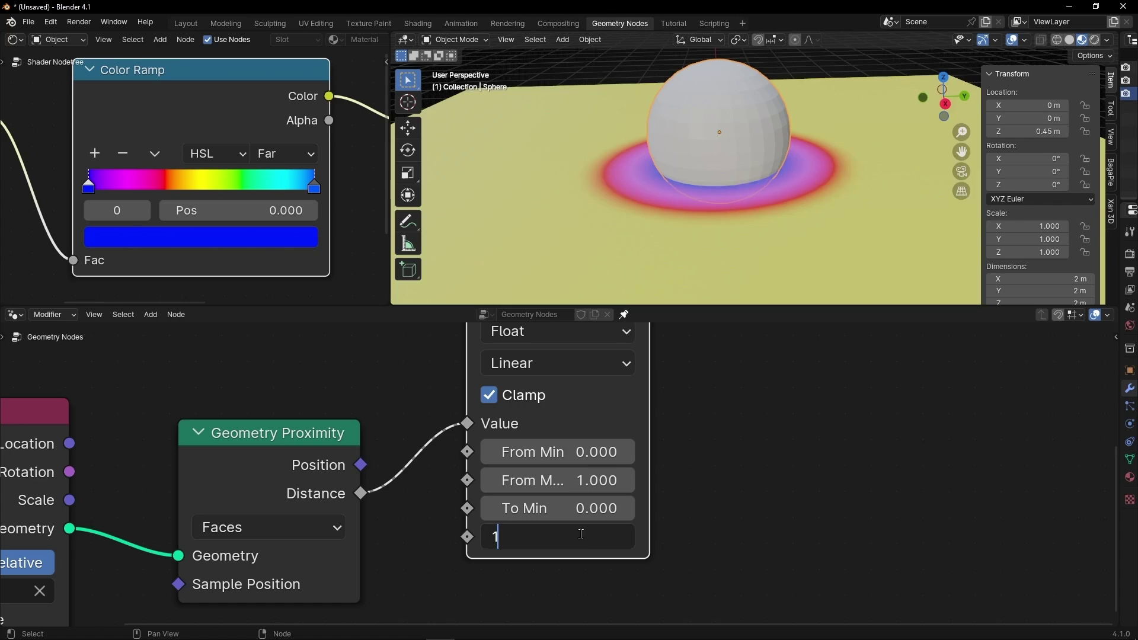
key(Return)
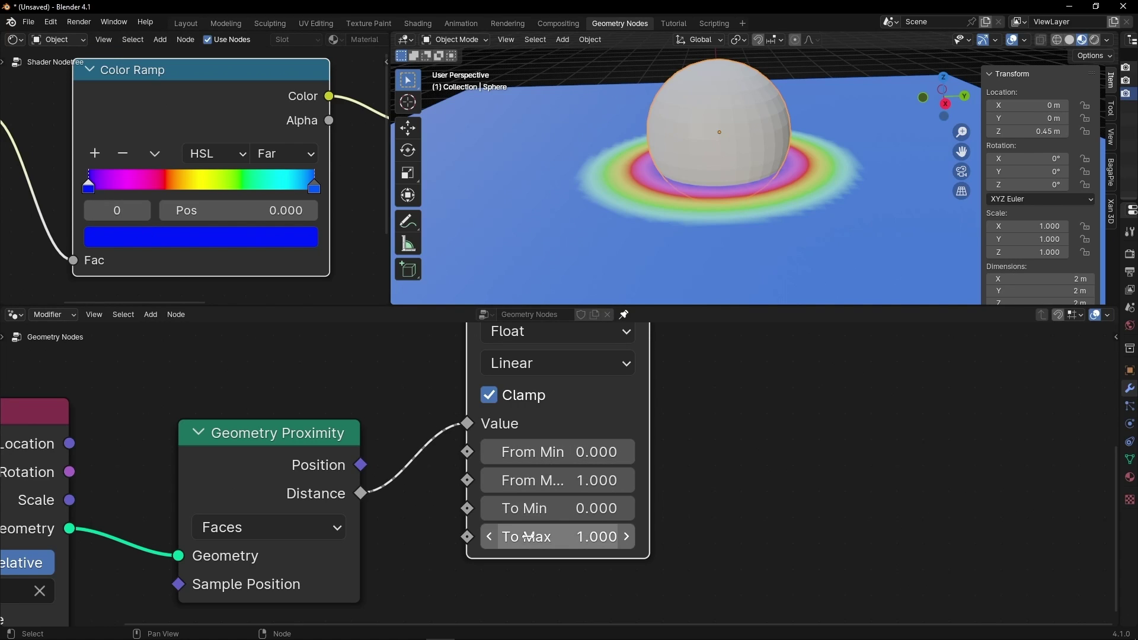
Change the color of the Color Ramp's last stop to a light blue.
click(315, 190)
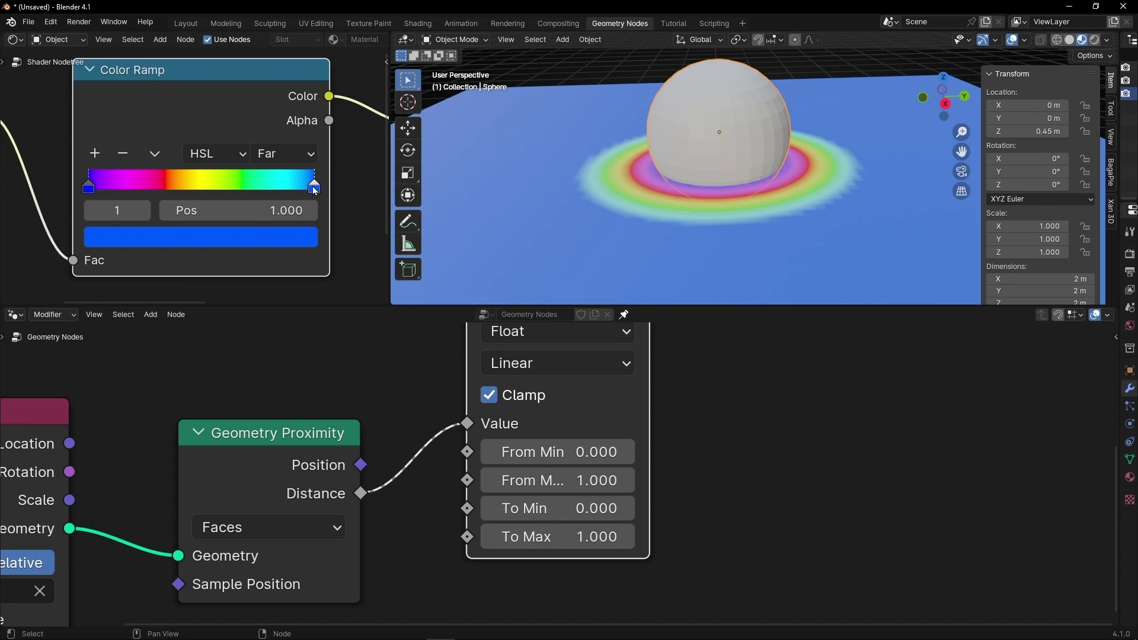
click(271, 238)
drag(247, 281, 225, 265)
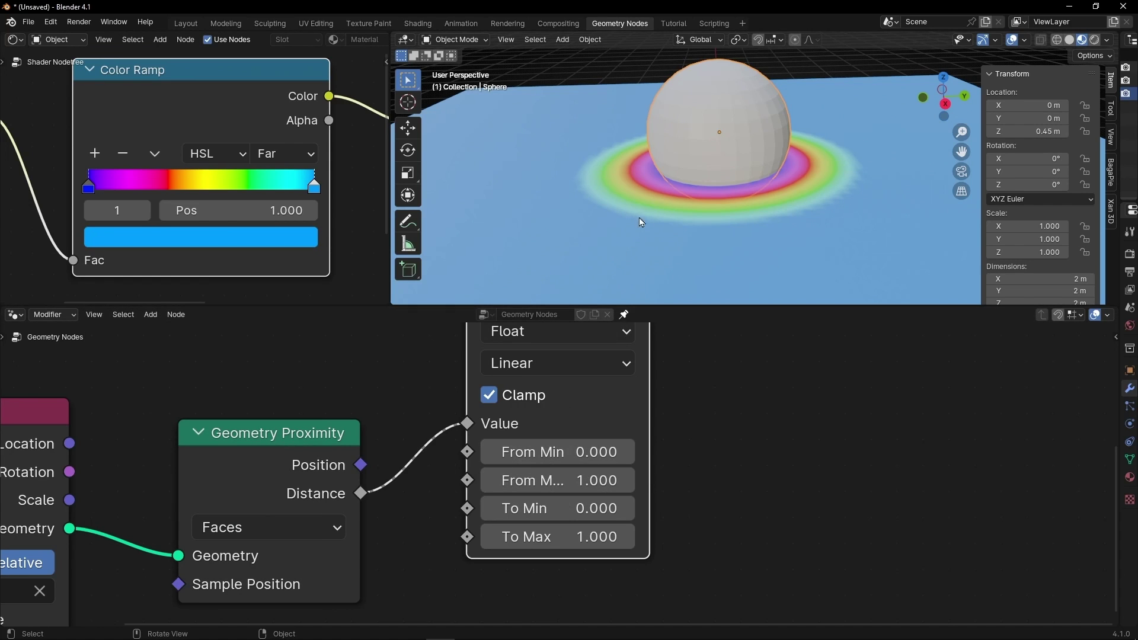
Activate the Annotate tool in a maximized 3D viewport, try a short stroke at the colored ring's outer edge, and undo it.
scroll(640, 208, up, 2)
scroll(642, 206, up, 2)
middle_drag(625, 202, 712, 170)
click(407, 221)
key(ctrl+space)
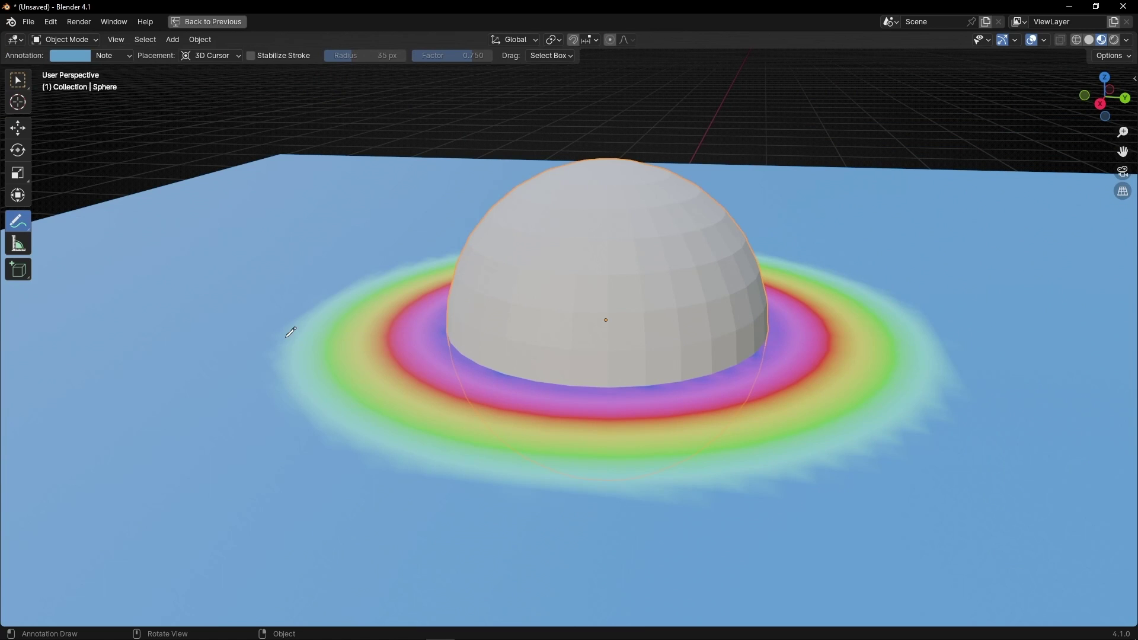
mouse_move(285, 337)
mouse_down()
mouse_move(289, 295)
mouse_move(286, 351)
mouse_move(288, 298)
mouse_up()
key(ctrl+z)
Restore the editor layout and set the Color Ramp's last stop to deep blue with hue 0.665 and saturation 1.
key(ctrl+space)
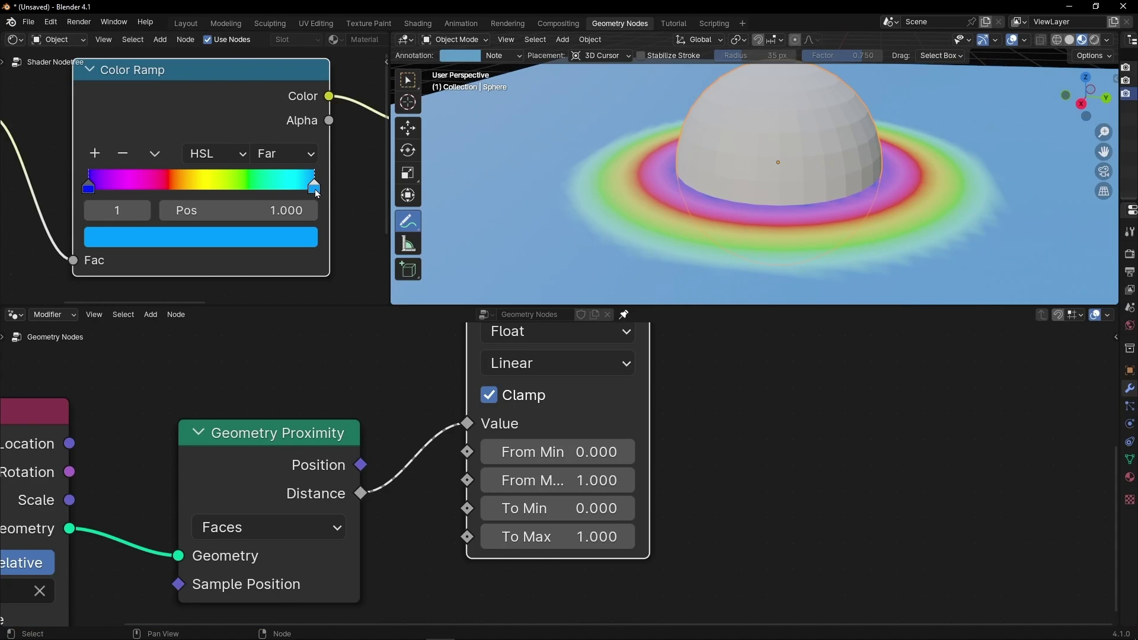
click(295, 237)
drag(225, 265, 265, 296)
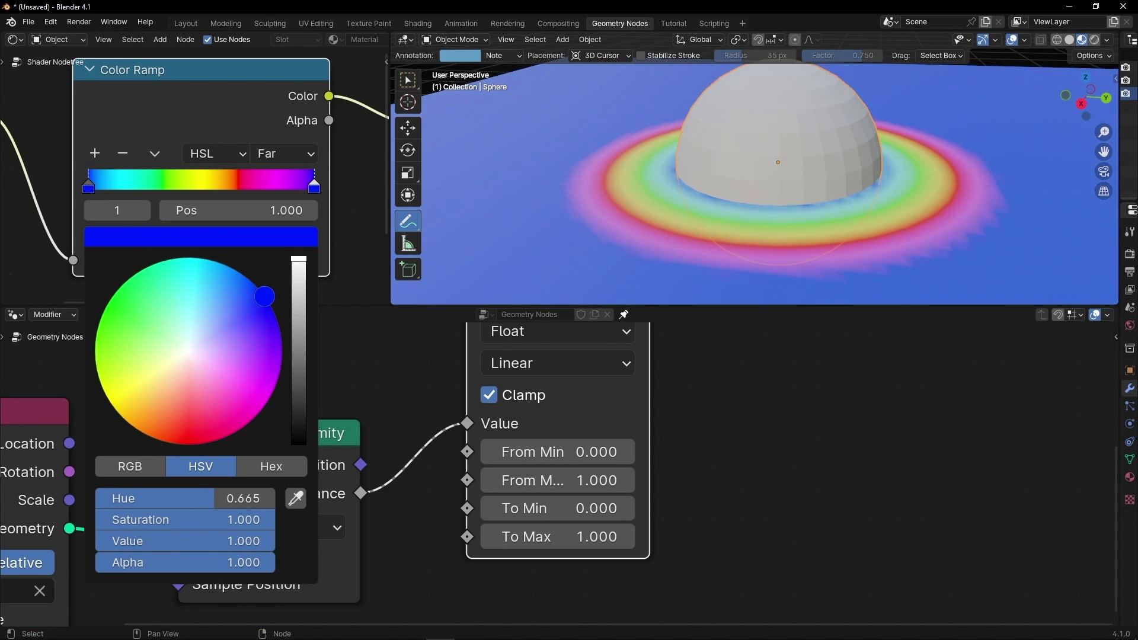
Maximize the 3D viewport and annotate the colored ring's outer edge with a vertical line and the number 1.
key(ctrl+space)
drag(272, 344, 272, 285)
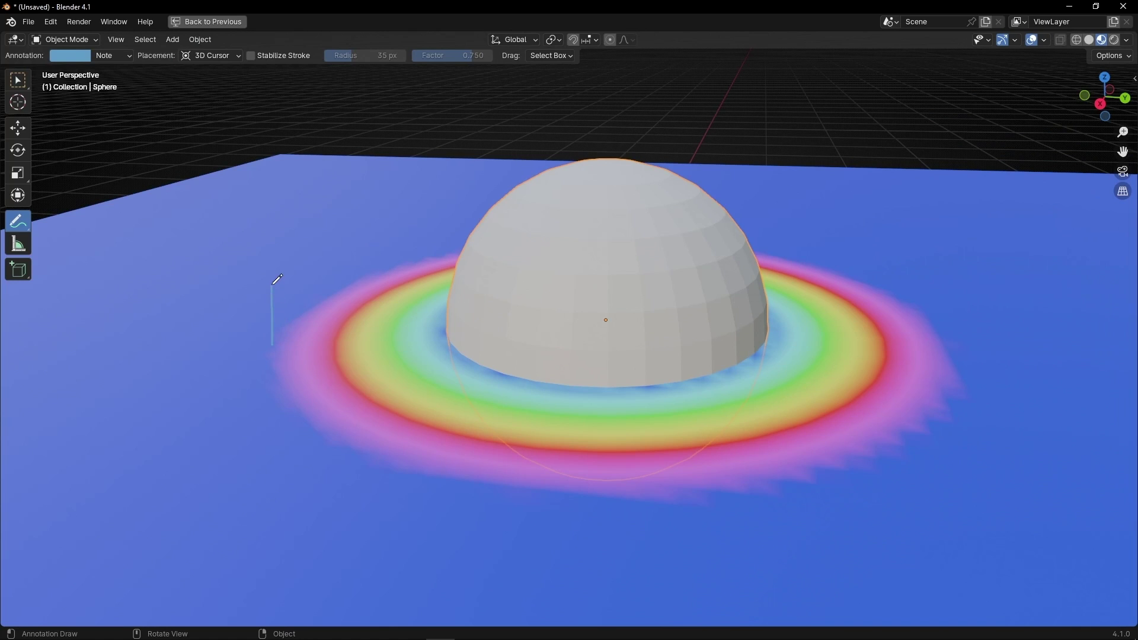
mouse_move(235, 238)
mouse_down()
mouse_move(263, 206)
mouse_move(263, 247)
mouse_up()
Annotate the sphere's base with an arrow and a 0, and draw two lines linking it to the outer-edge marks.
scroll(432, 337, up, 2)
mouse_move(432, 338)
middle_down()
mouse_move(525, 340)
mouse_move(515, 317)
middle_up()
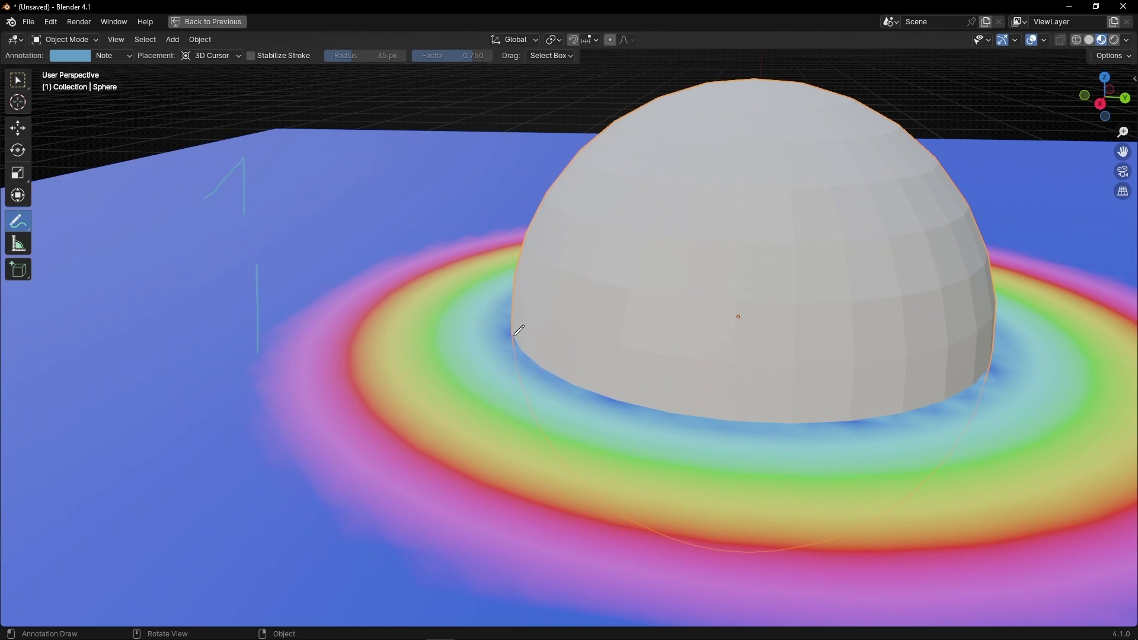
drag(514, 333, 540, 285)
drag(514, 321, 530, 336)
mouse_move(561, 239)
mouse_down()
mouse_move(576, 264)
mouse_move(561, 237)
mouse_up()
drag(267, 200, 531, 220)
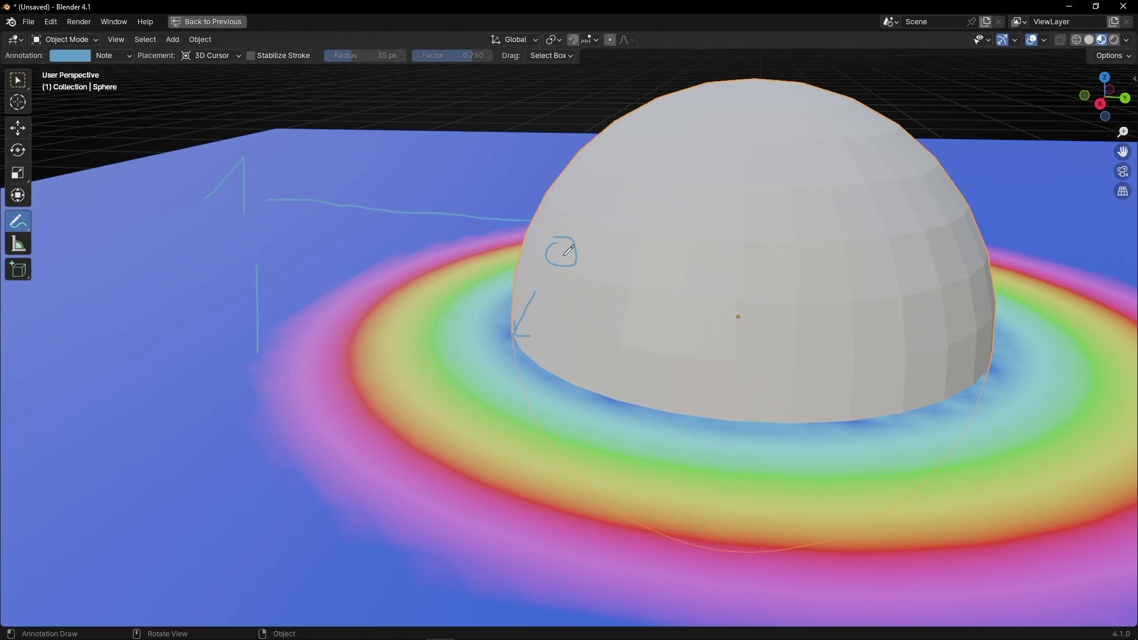
mouse_move(264, 350)
mouse_down()
mouse_move(338, 376)
mouse_move(513, 375)
mouse_move(526, 336)
mouse_up()
key(ctrl+space)
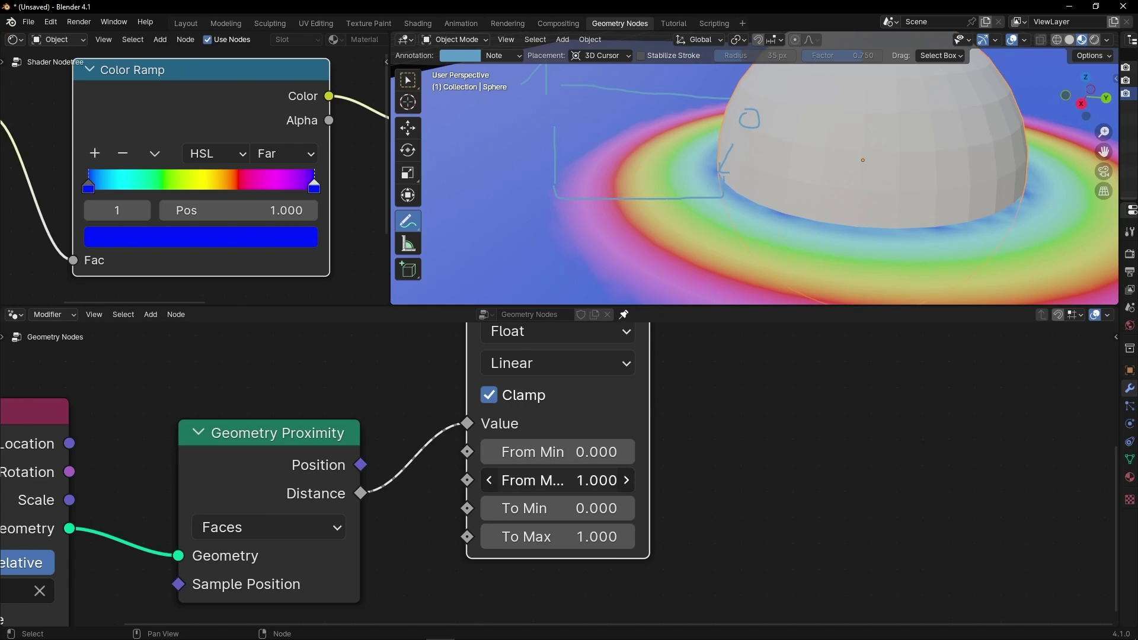
Set the Map Range node's From Max to 2.2 and annotate an arrow from the sphere to the ring's outer edge.
drag(557, 480, 599, 480)
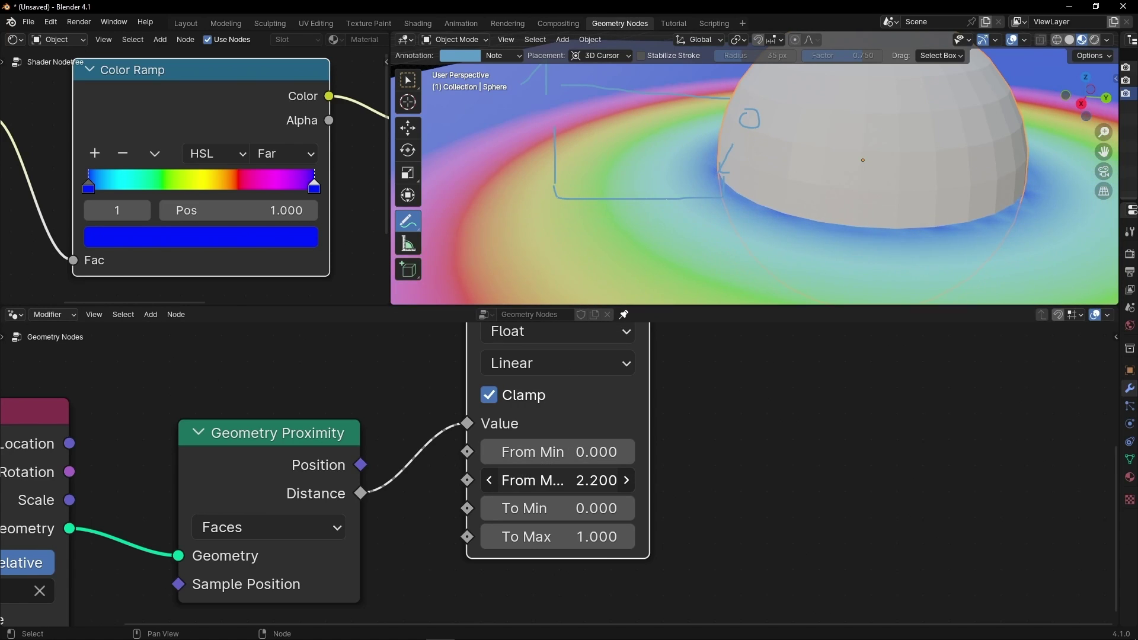
scroll(578, 225, down, 2)
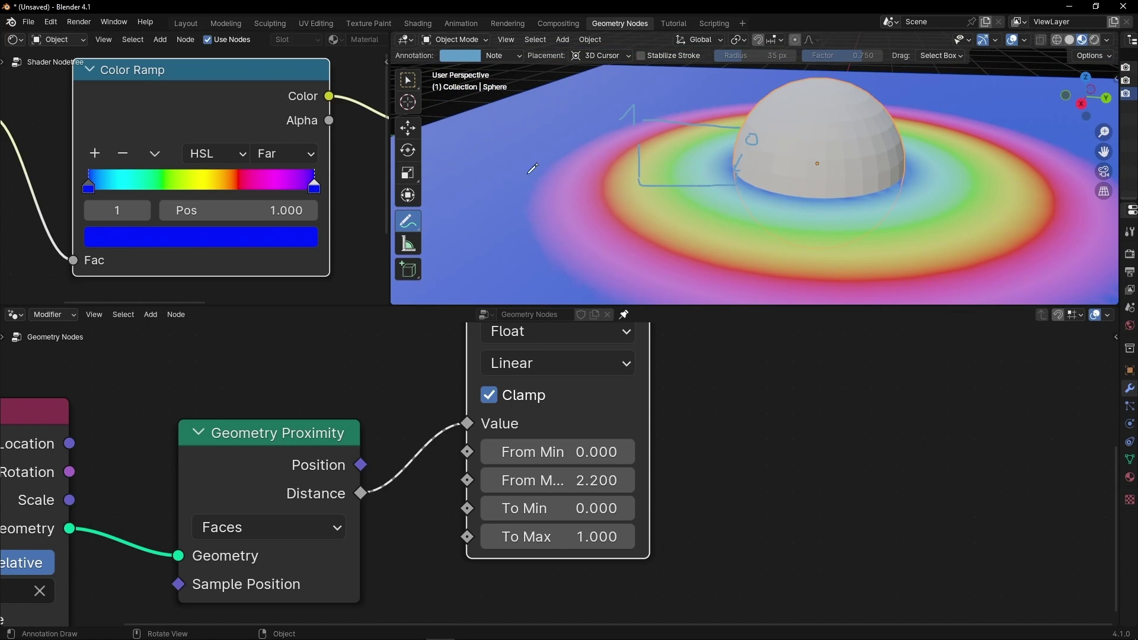
mouse_move(754, 183)
mouse_down()
mouse_move(529, 227)
mouse_move(543, 218)
mouse_move(555, 242)
mouse_up()
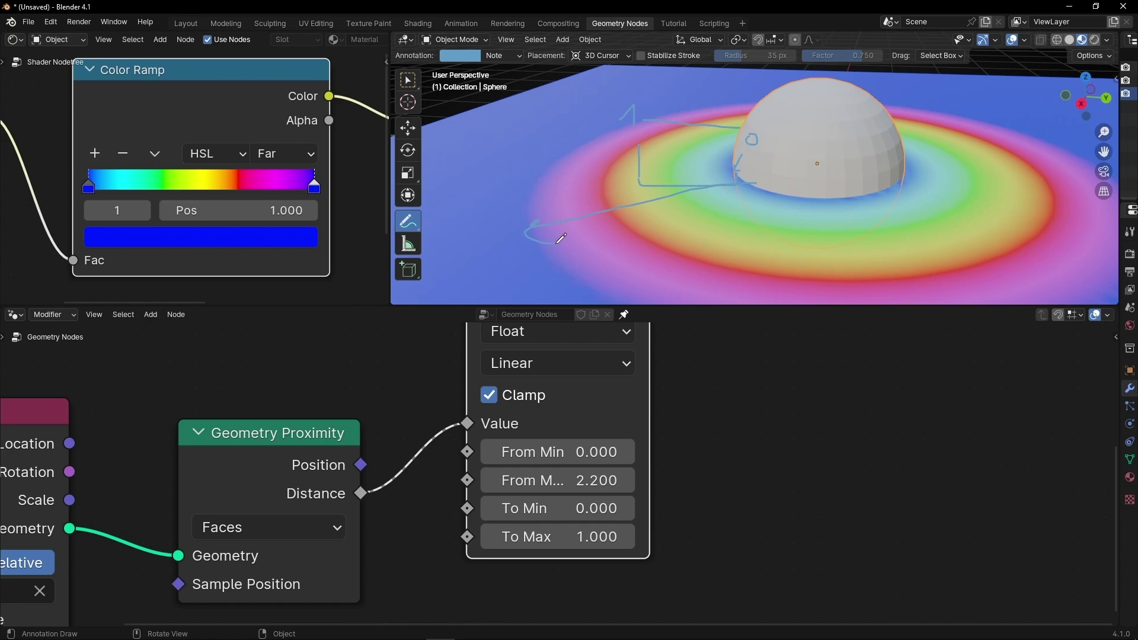
Try a From Max value of 3, and undo it together with the long arrow and the previous From Max change.
click(578, 480)
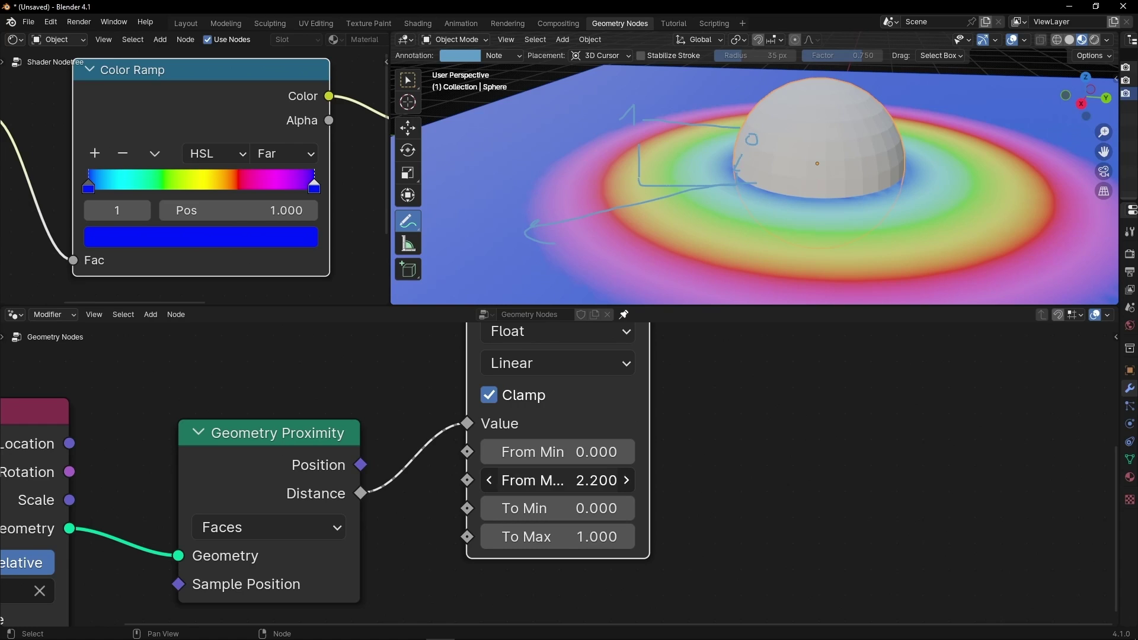
text(3)
key(Return)
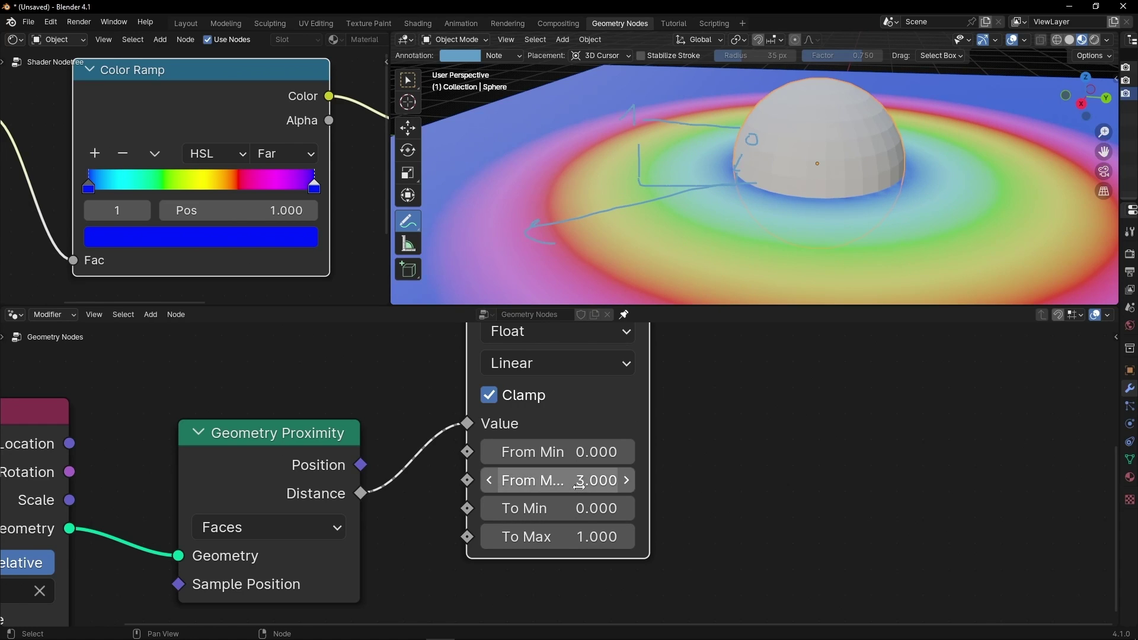
key(ctrl+z)
key(ctrl+z)
key(ctrl+z)
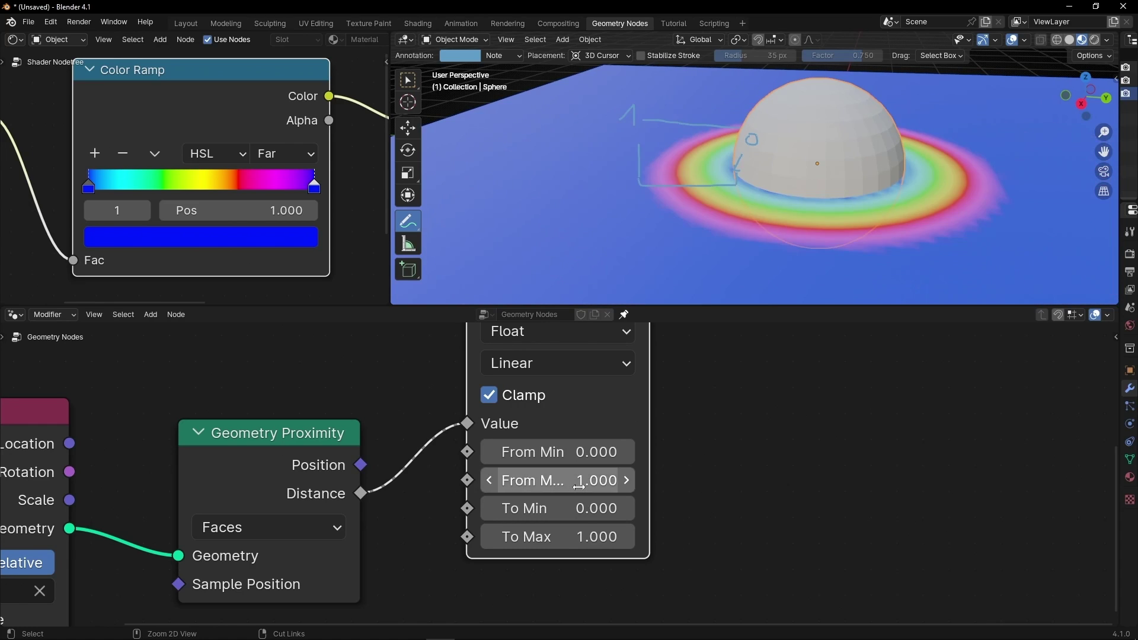
Try a different From Max value on the Map Range node while viewing the ring closely, and undo the change.
scroll(815, 175, up, 3)
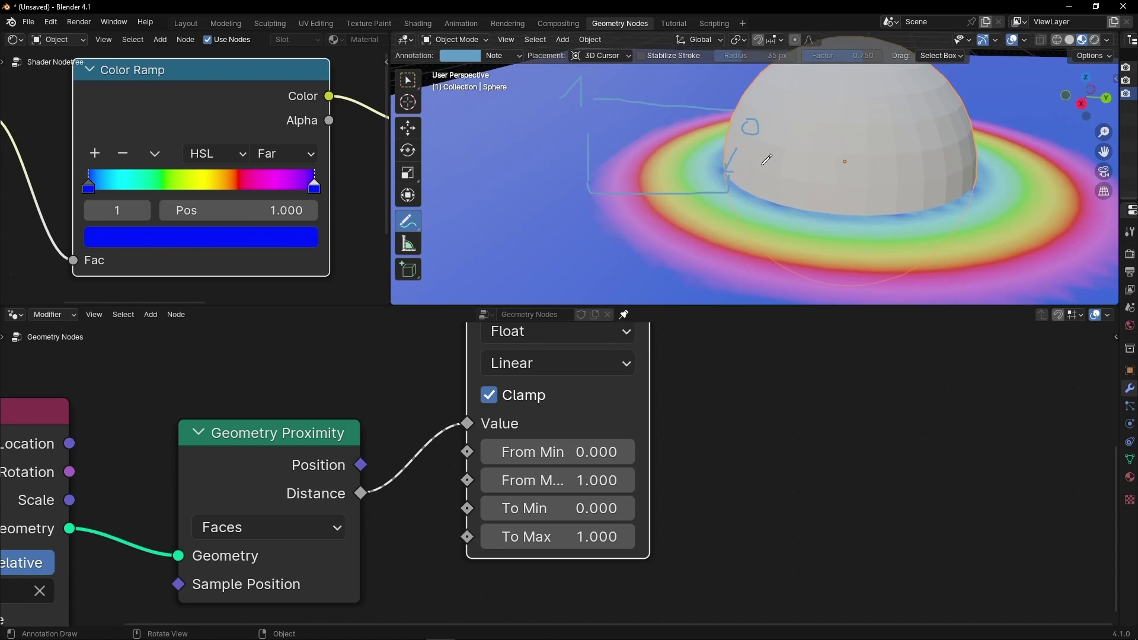
drag(557, 480, 590, 482)
key(ctrl+z)
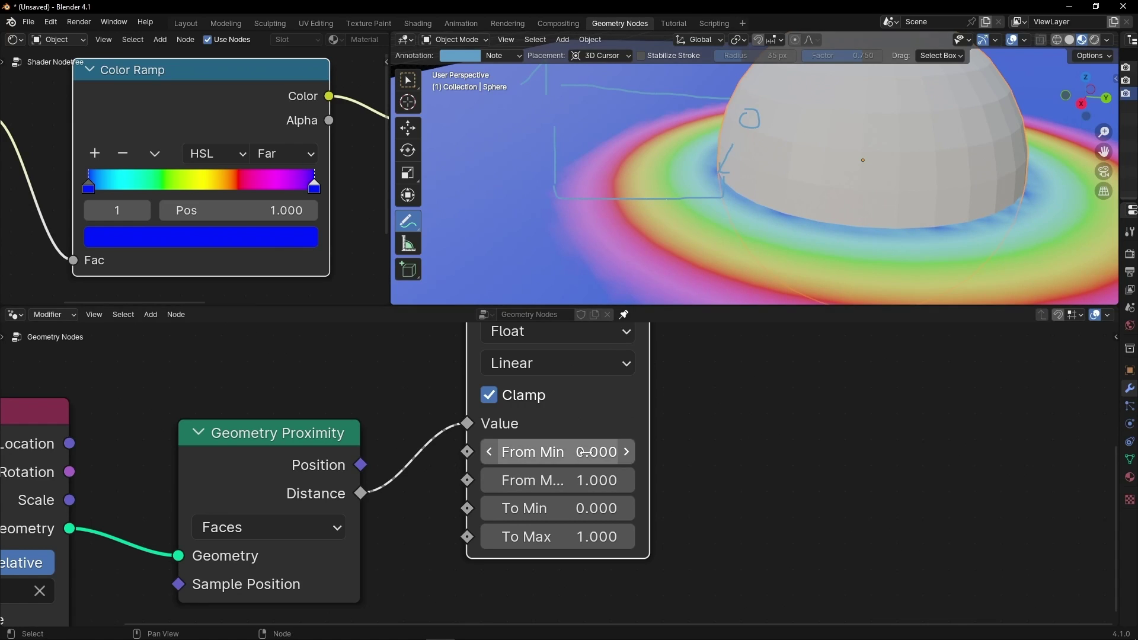
Increase the Map Range node's From Min to 0.7 to narrow the rainbow ring around the sphere.
click(625, 453)
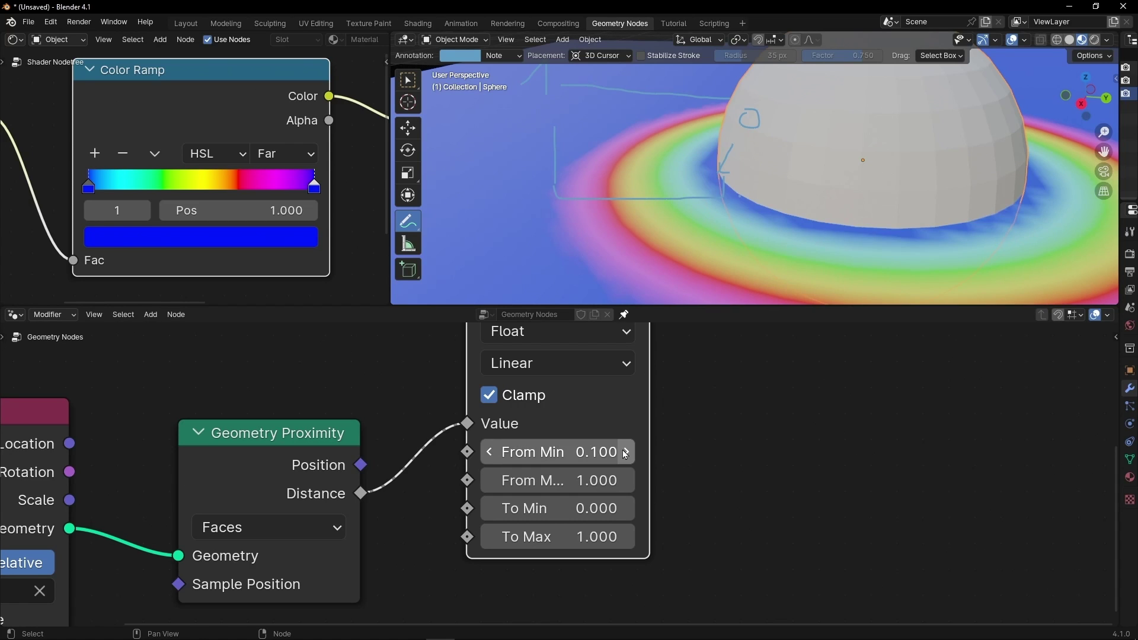
click(626, 453)
click(625, 454)
click(625, 453)
click(625, 453)
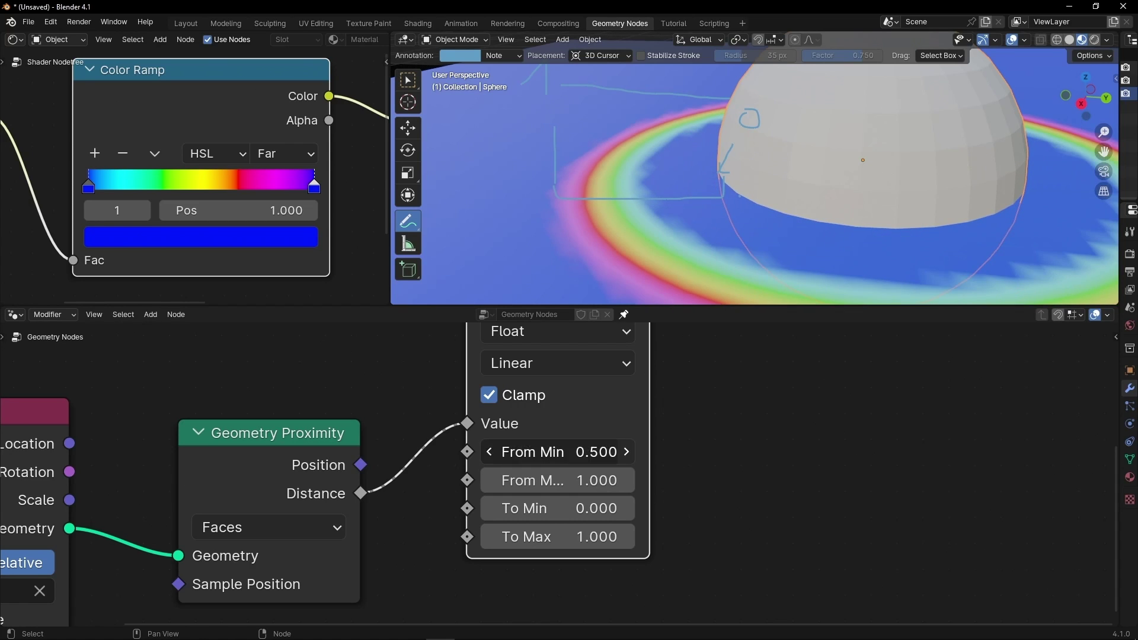
click(625, 453)
click(625, 453)
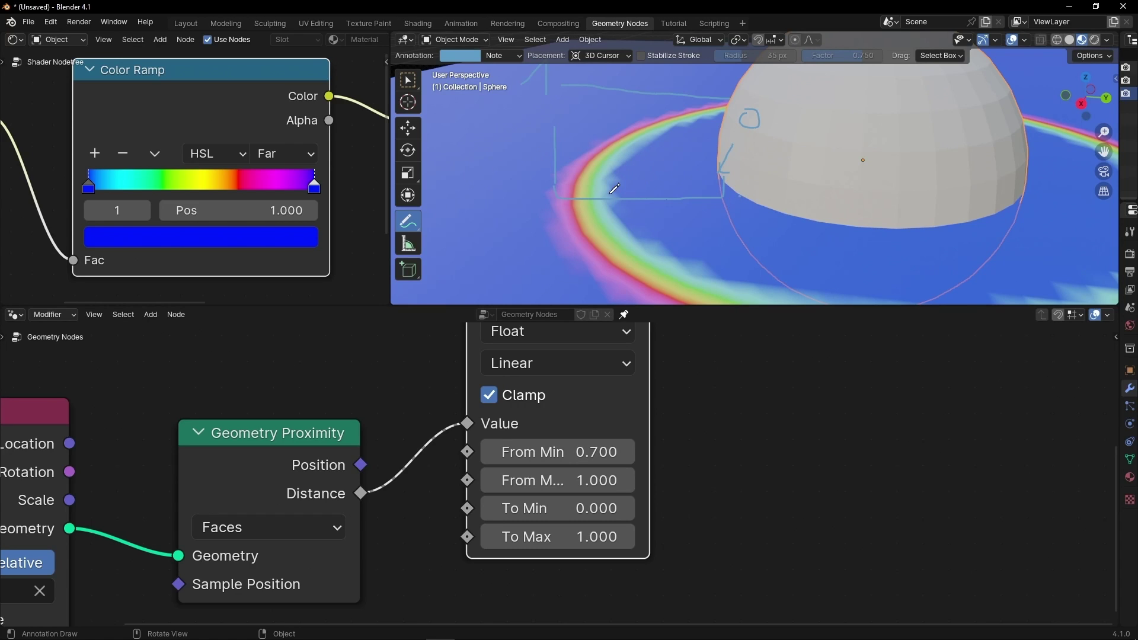
Circle the narrowed section of the rainbow ring with an annotation, inspect it in an enlarged viewport, and clear the annotations.
mouse_move(611, 194)
mouse_down()
mouse_move(543, 197)
mouse_move(602, 216)
mouse_move(604, 188)
mouse_up()
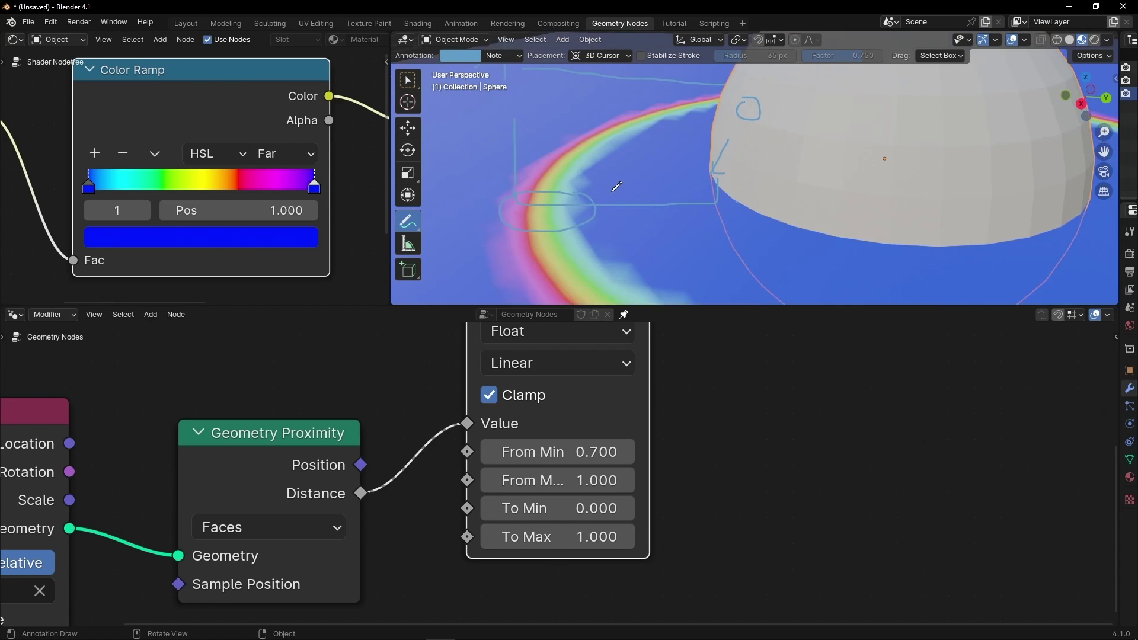
middle_drag(607, 182, 616, 206)
key(ctrl+space)
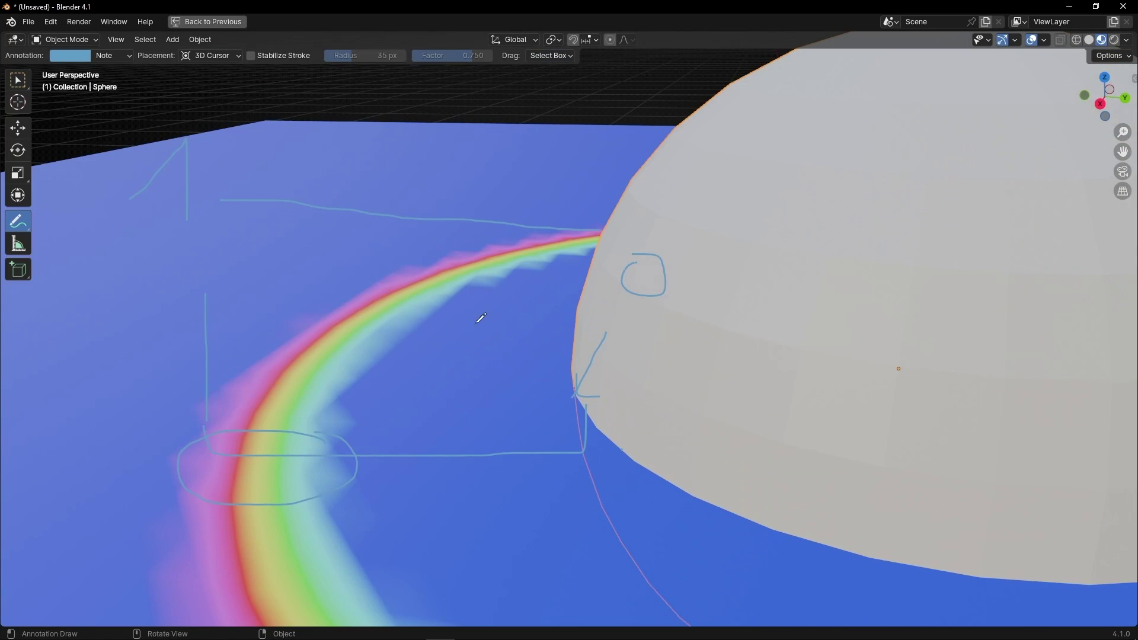
middle_drag(480, 317, 430, 364)
mouse_move(421, 372)
mouse_down()
mouse_move(422, 418)
mouse_move(206, 573)
mouse_move(343, 391)
mouse_move(498, 407)
mouse_move(443, 392)
mouse_up()
key(ctrl+space)
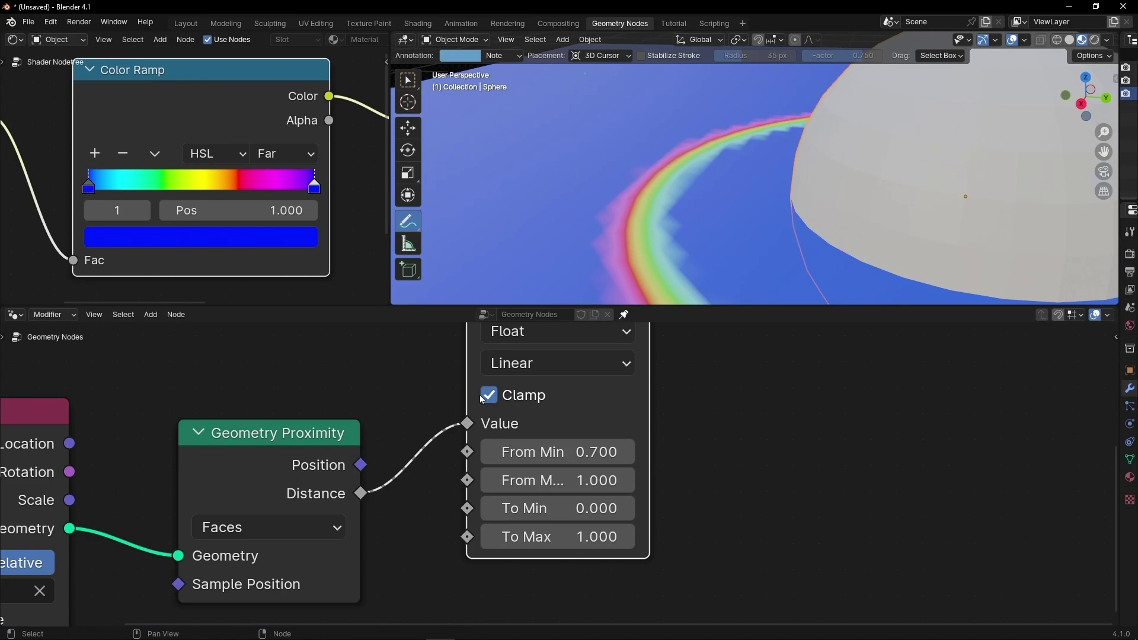
middle_drag(681, 178, 770, 178)
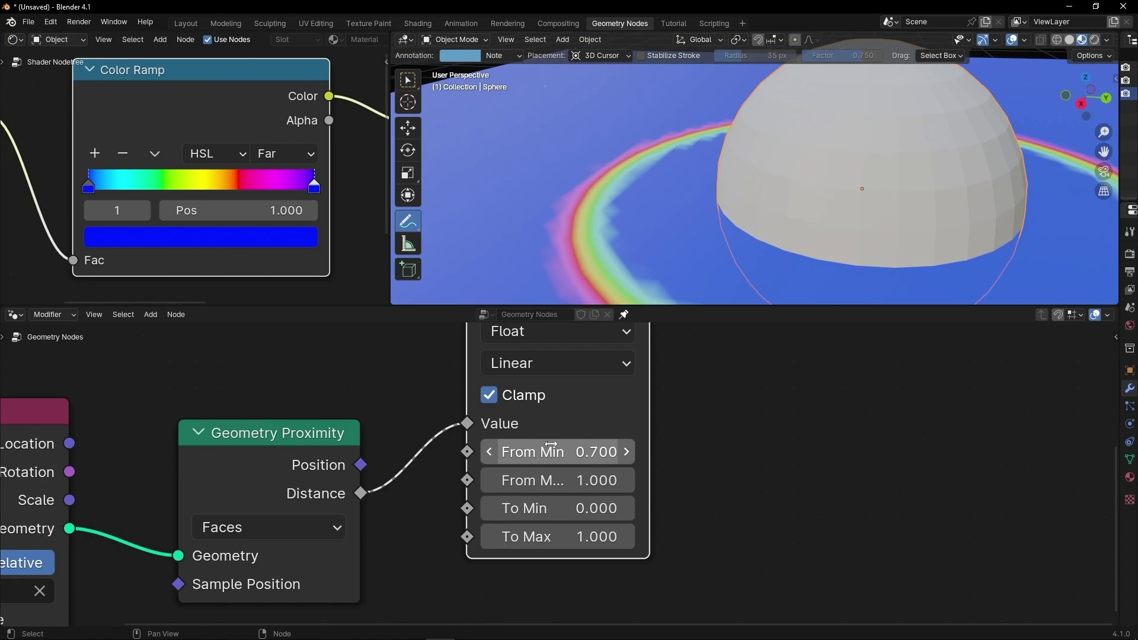
Lower the Map Range node's From Min to 0.3.
click(490, 451)
click(490, 452)
click(490, 451)
click(490, 451)
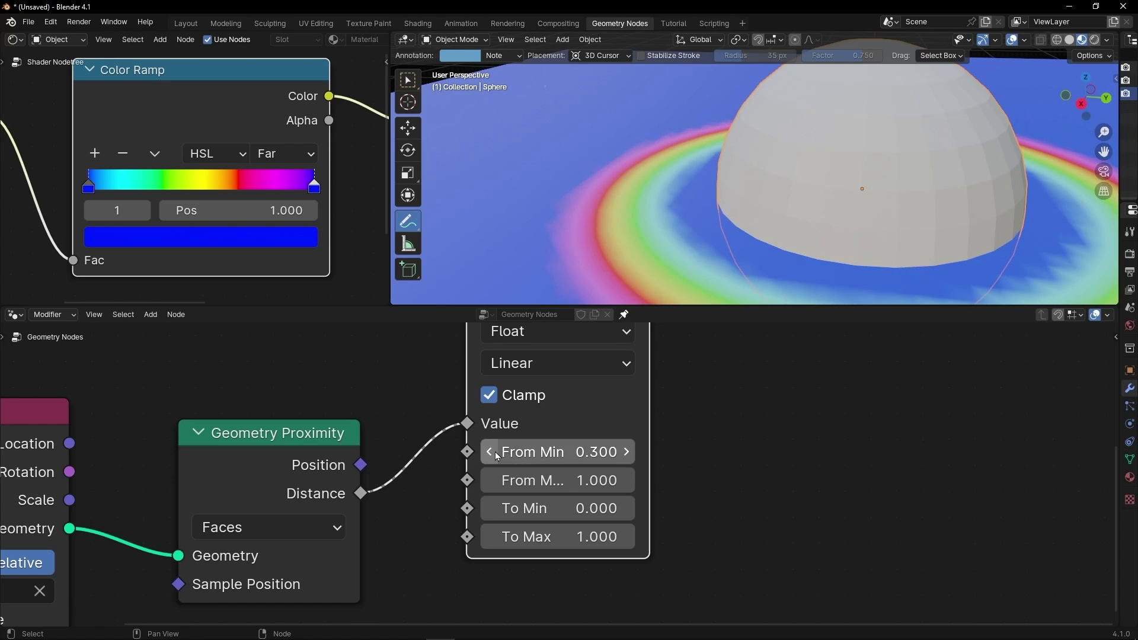
Raise the Map Range node's From Max to 1.7 and view the whole ring around the sphere.
click(626, 480)
click(626, 480)
click(626, 480)
click(627, 480)
click(627, 480)
click(627, 480)
click(626, 480)
scroll(637, 212, down, 3)
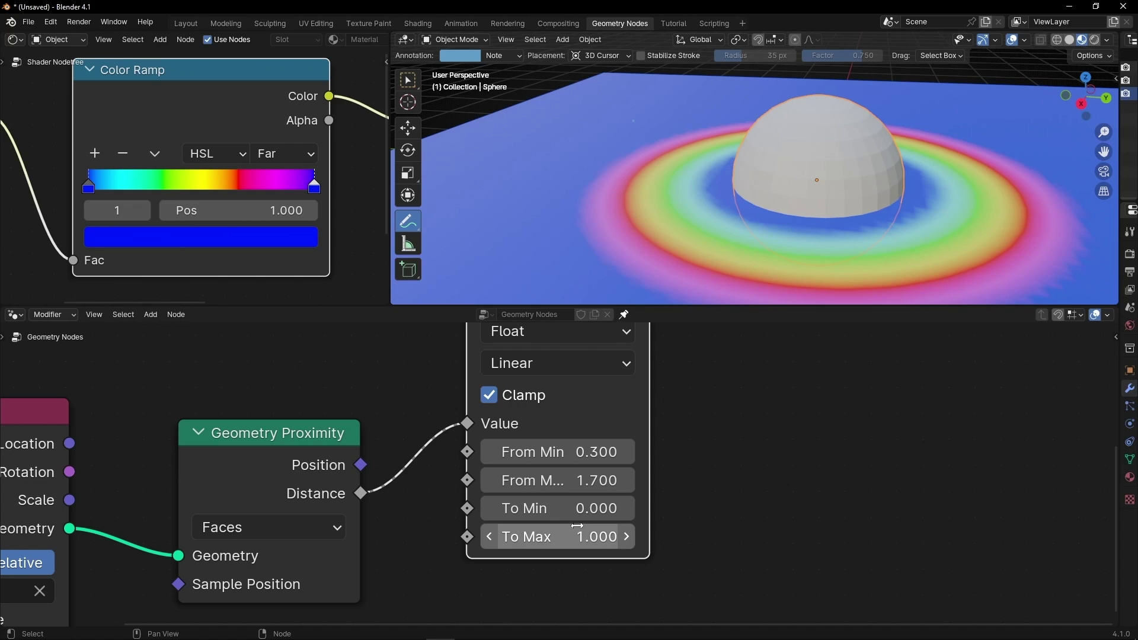
Set the Map Range node's To Min to 0.5 and annotate a line from the ring's outer edge to the sphere.
click(627, 508)
click(627, 508)
click(627, 508)
click(627, 508)
click(626, 508)
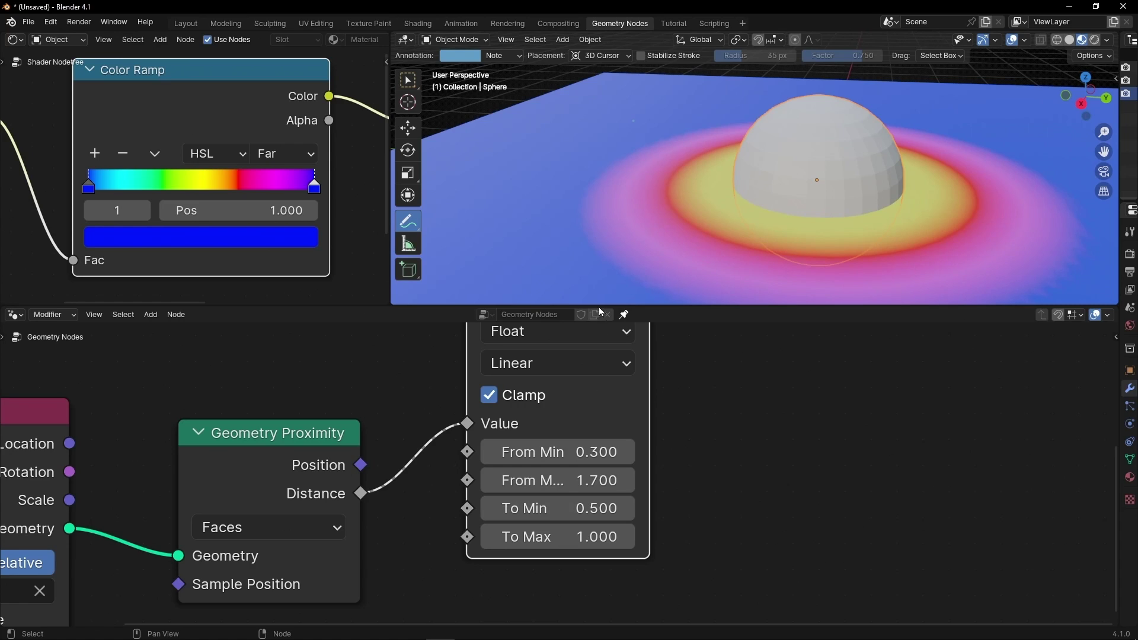
drag(589, 226, 728, 192)
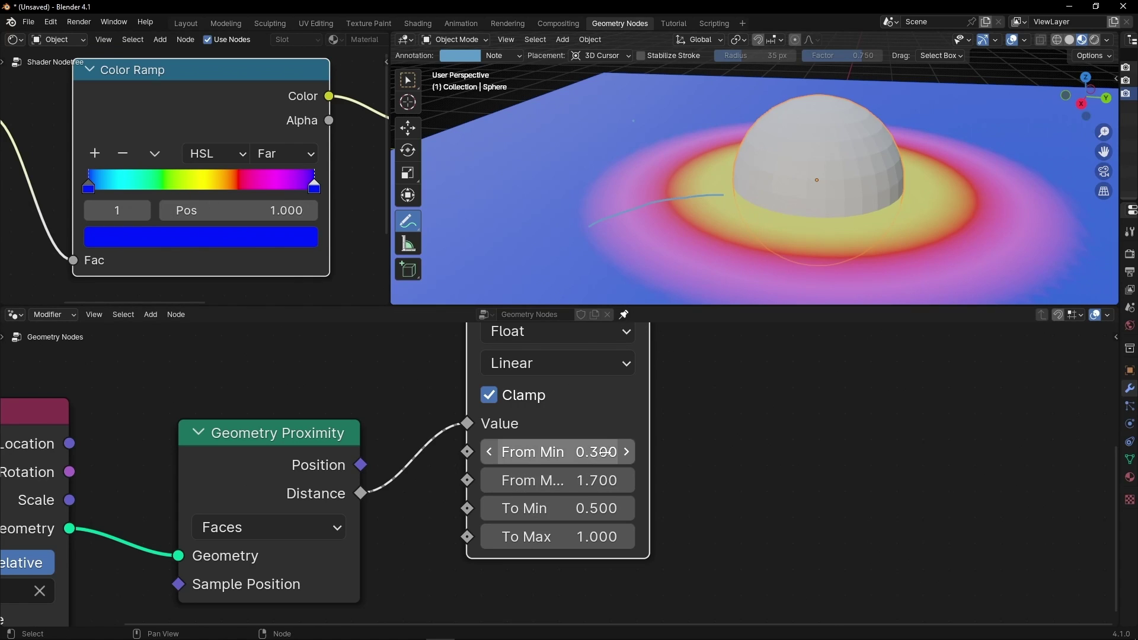
Raise the Map Range node's From Min to 1.3, and undo the last increment together with the annotated line.
double_click(627, 452)
double_click(627, 452)
double_click(626, 452)
double_click(626, 452)
click(626, 452)
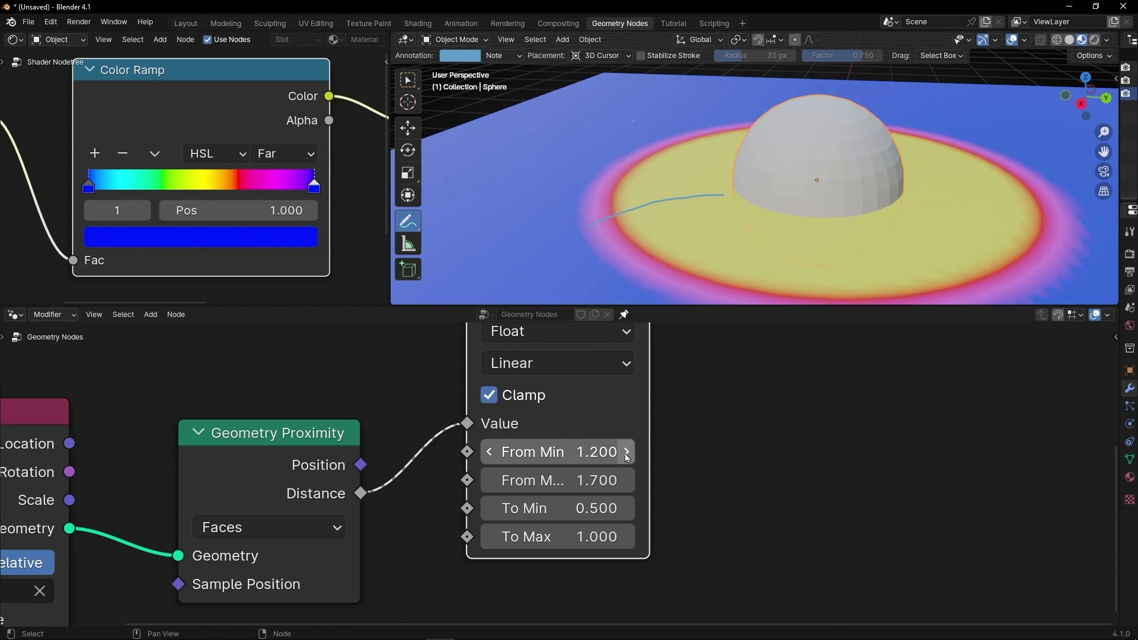
click(627, 452)
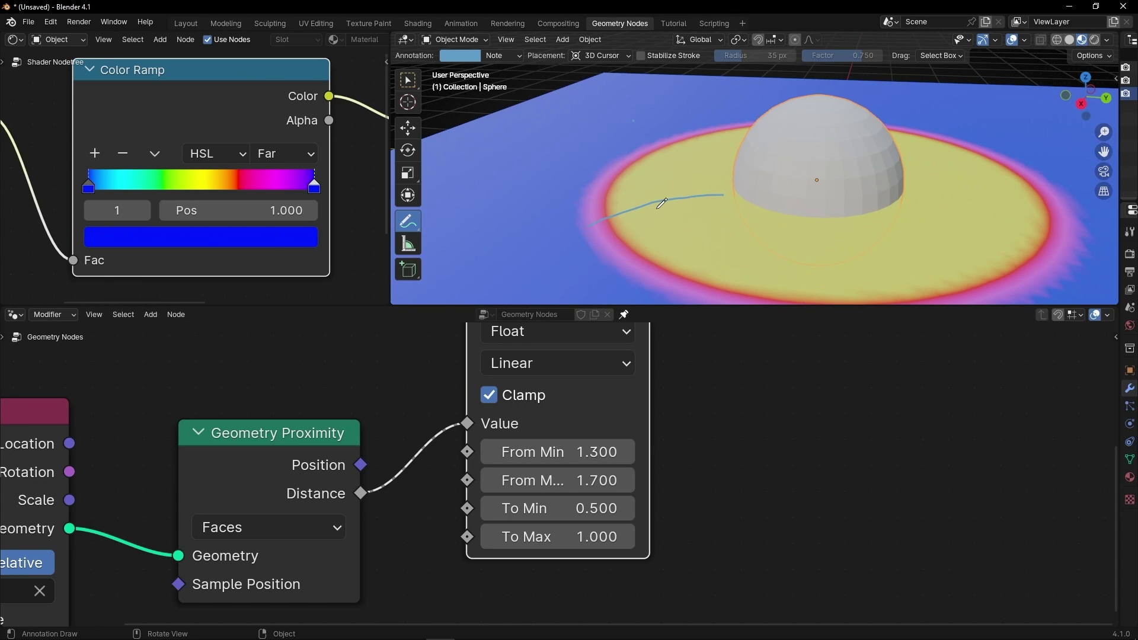
key(ctrl+z)
key(ctrl+z)
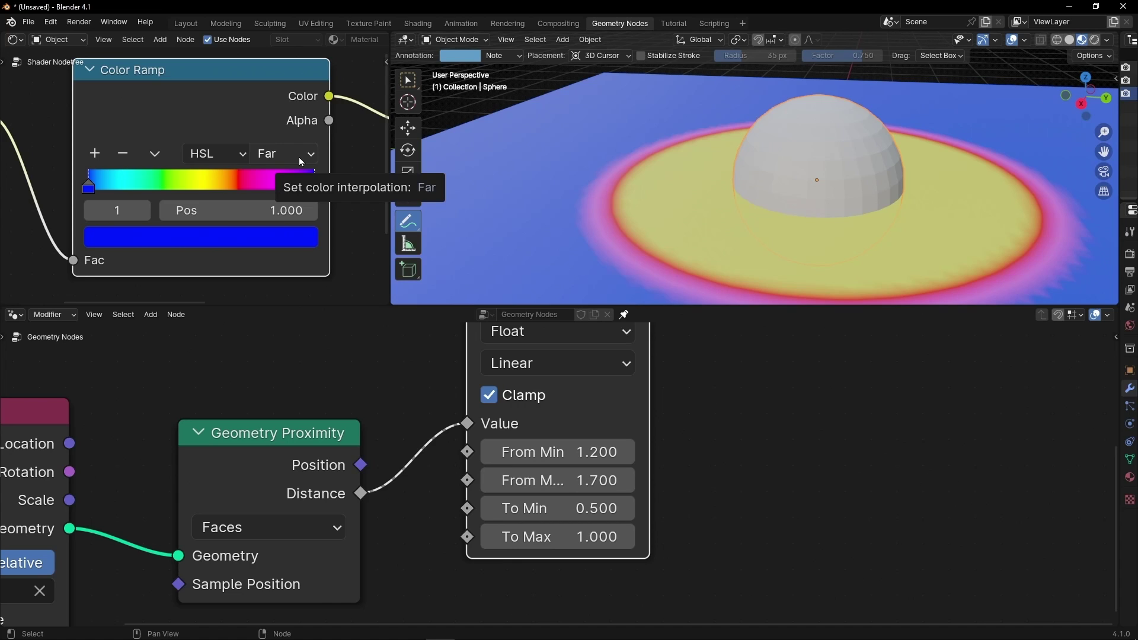
Reset the Map Range node to From Min 0, From Max 1, To Min 0 and To Max 1.
click(586, 453)
text(0)
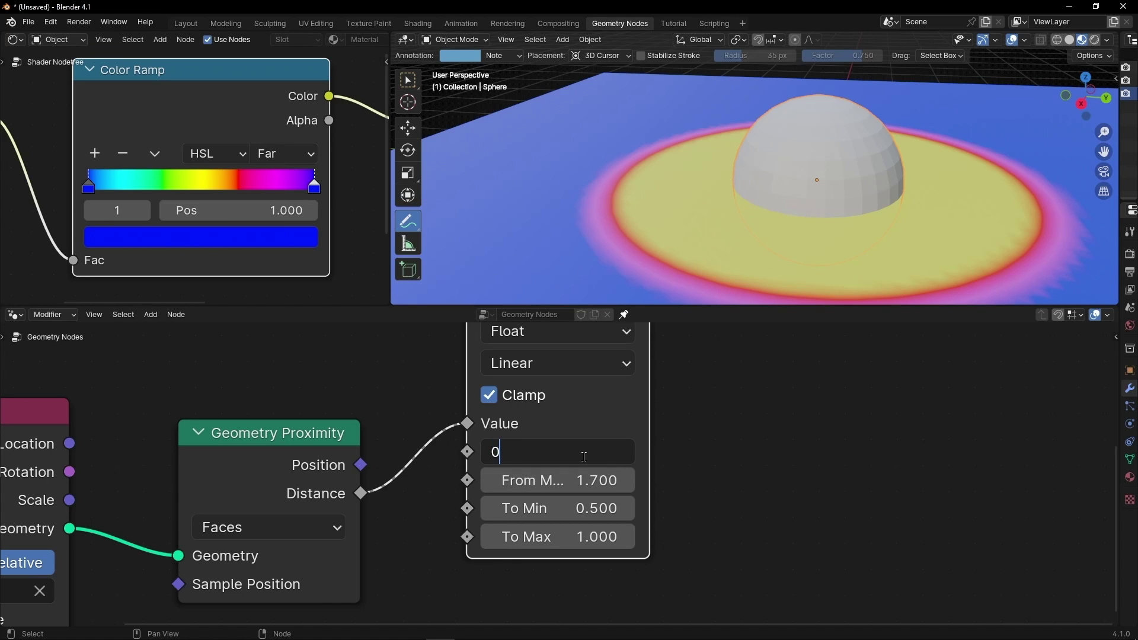
key(Tab)
text(1)
key(Return)
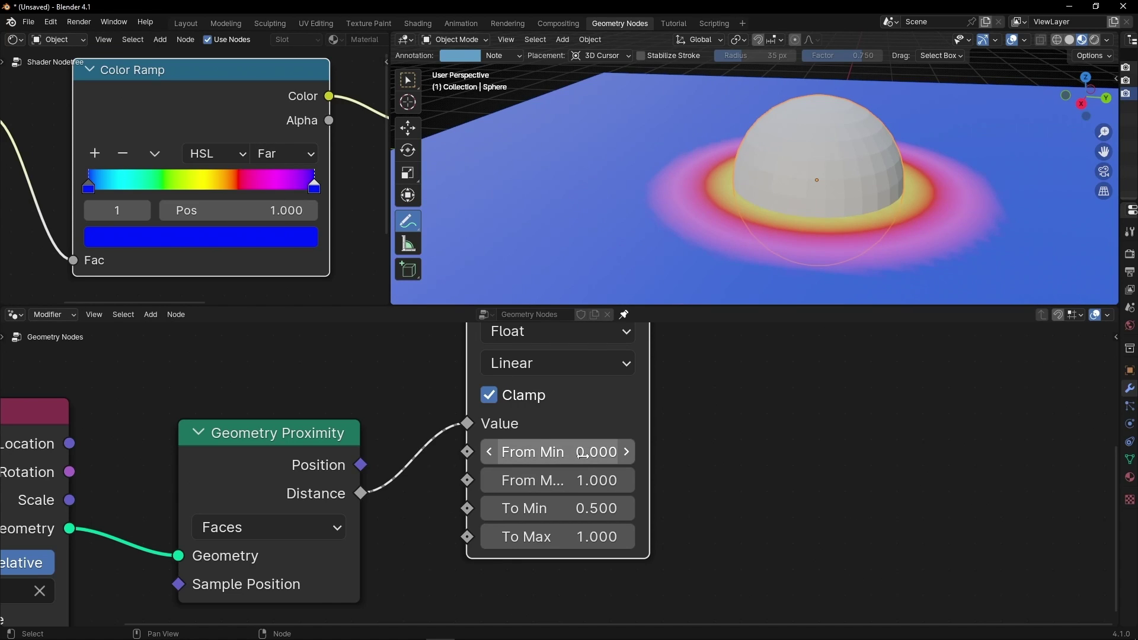
click(573, 508)
text(0)
key(Tab)
text(1)
key(Return)
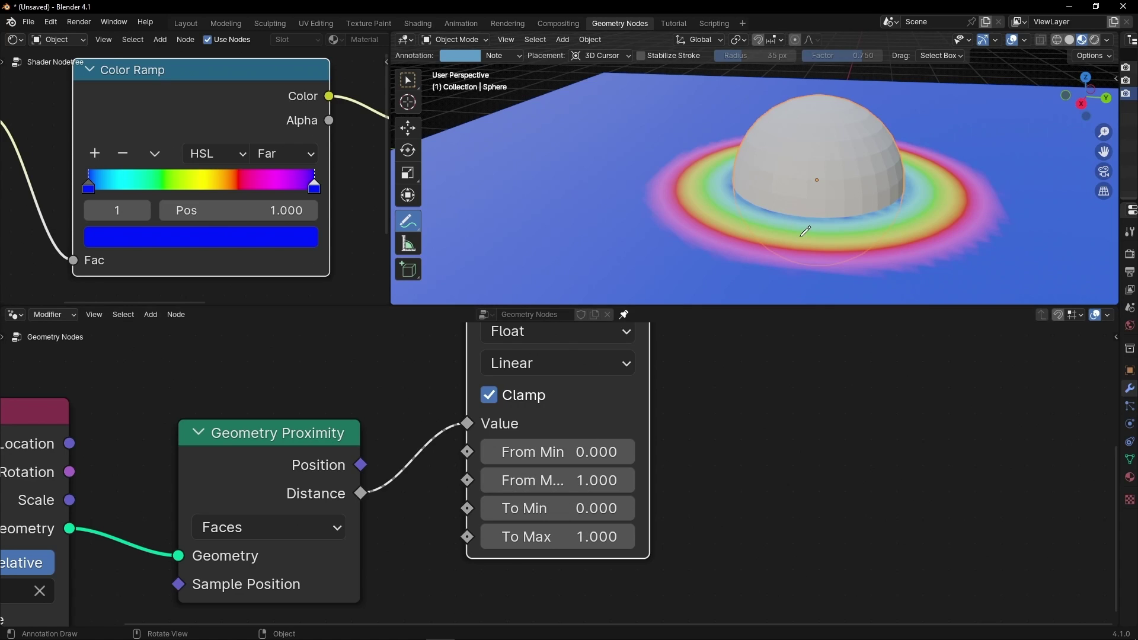
Lift the sphere above the plane and set the Map Range node's From Max to 4.
key(ctrl+space)
scroll(714, 396, down, 4)
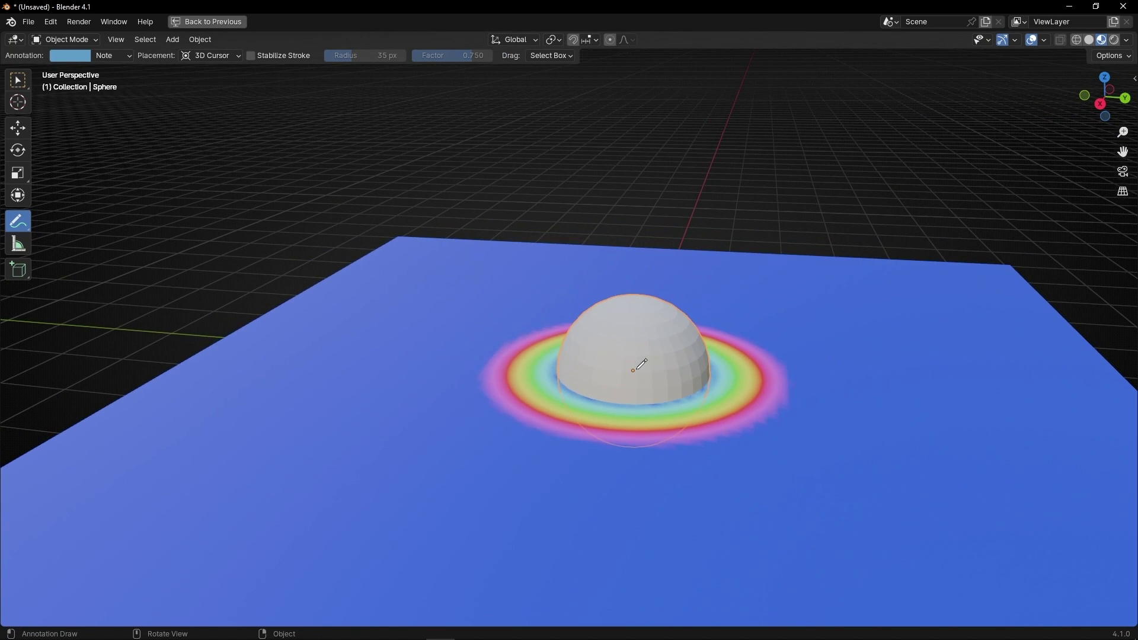
key(g)
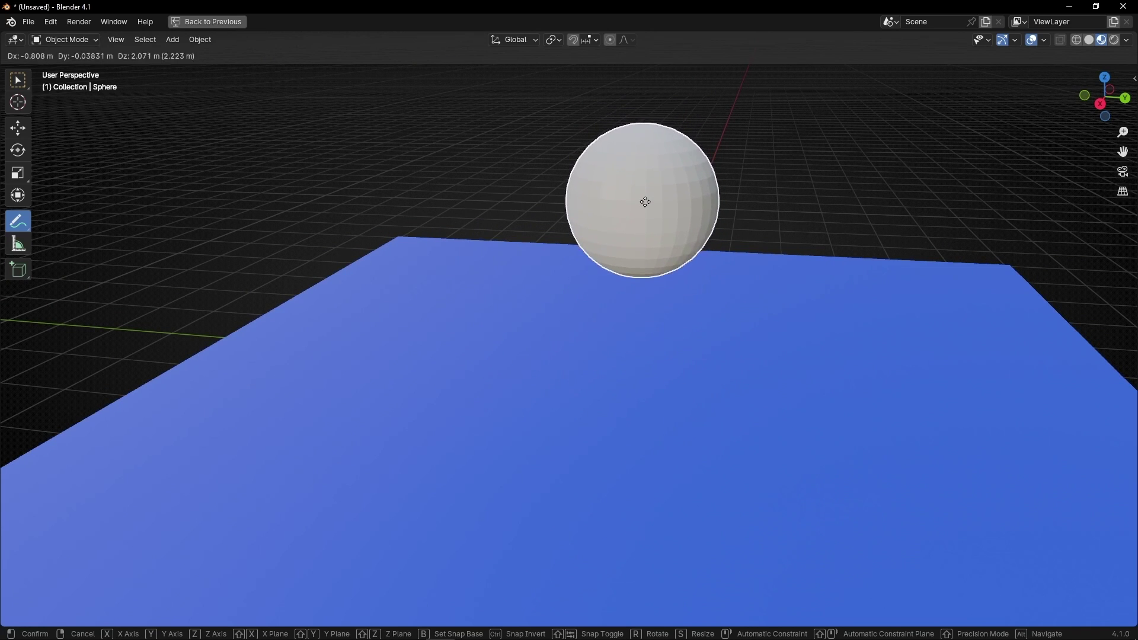
click(643, 222)
middle_drag(644, 221, 650, 294)
key(ctrl+space)
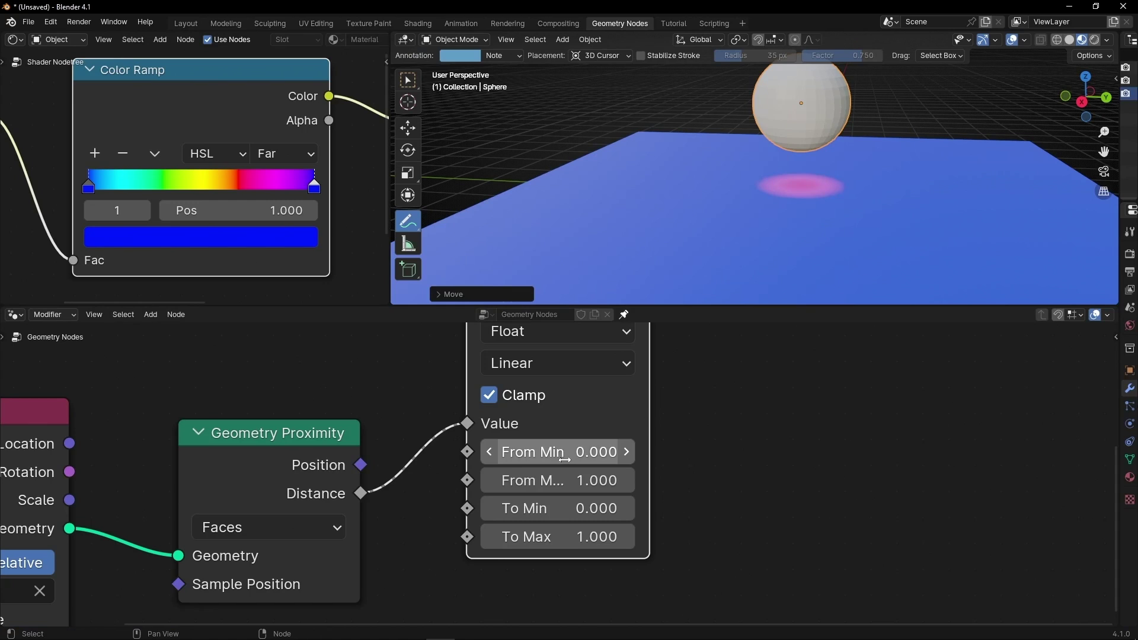
drag(557, 480, 634, 480)
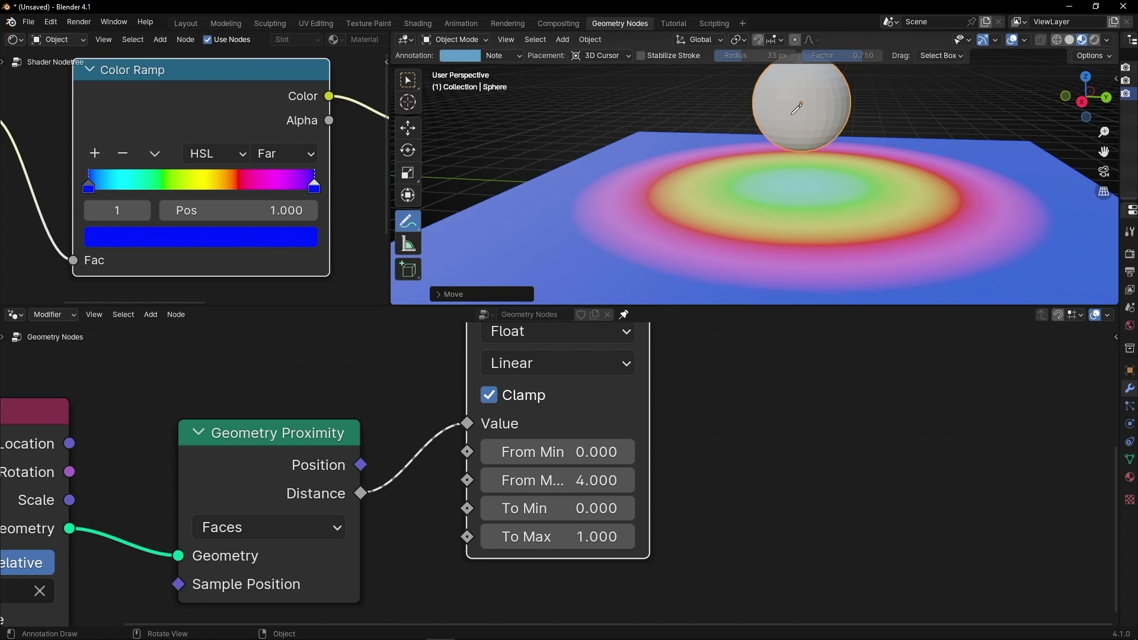
Move the sphere back down into the plane and adjust its Z location to about 0.31 m.
key(ctrl+space)
scroll(802, 194, down, 2)
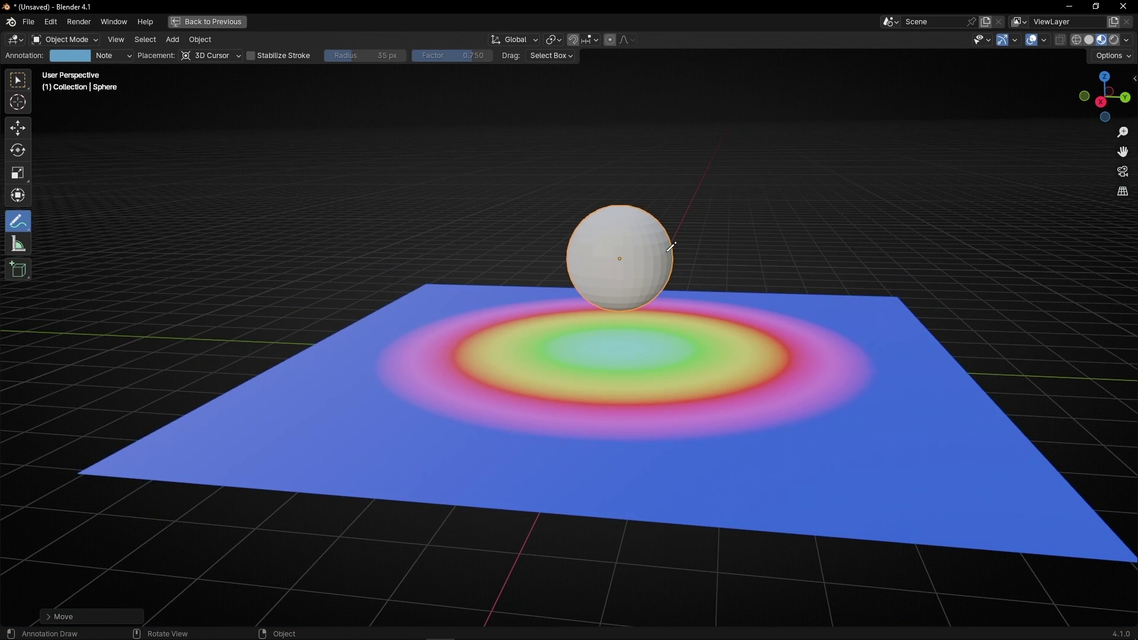
key(g)
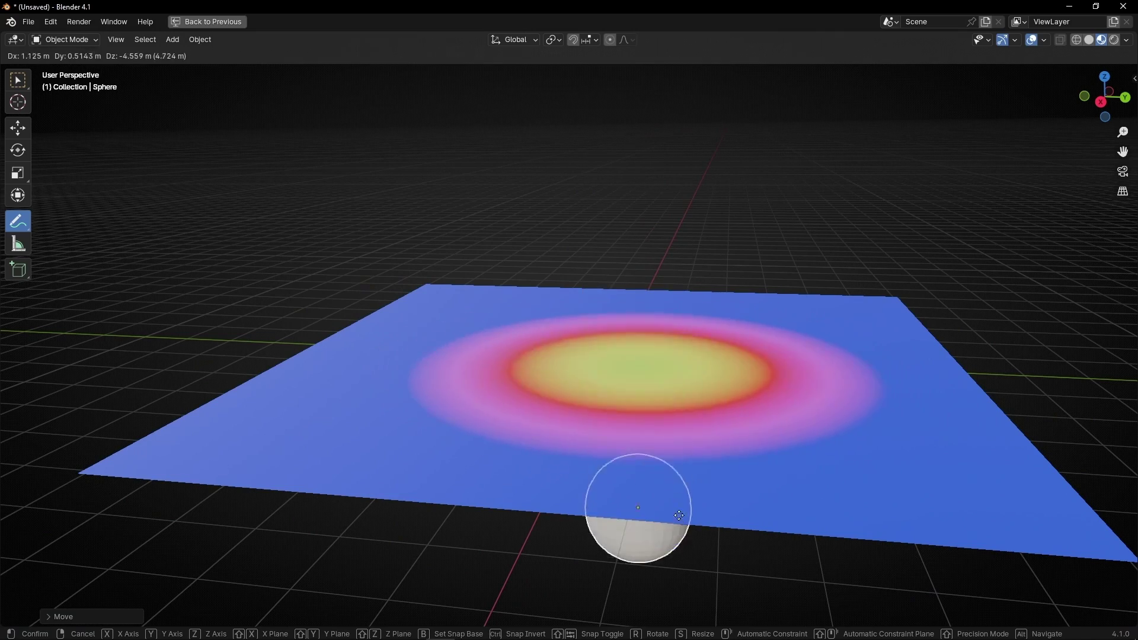
click(676, 375)
middle_drag(676, 376, 685, 424)
scroll(687, 463, down, 2)
key(n)
mouse_move(1046, 131)
mouse_down()
mouse_move(1096, 131)
mouse_move(1034, 131)
mouse_move(1090, 131)
mouse_move(1046, 131)
mouse_up()
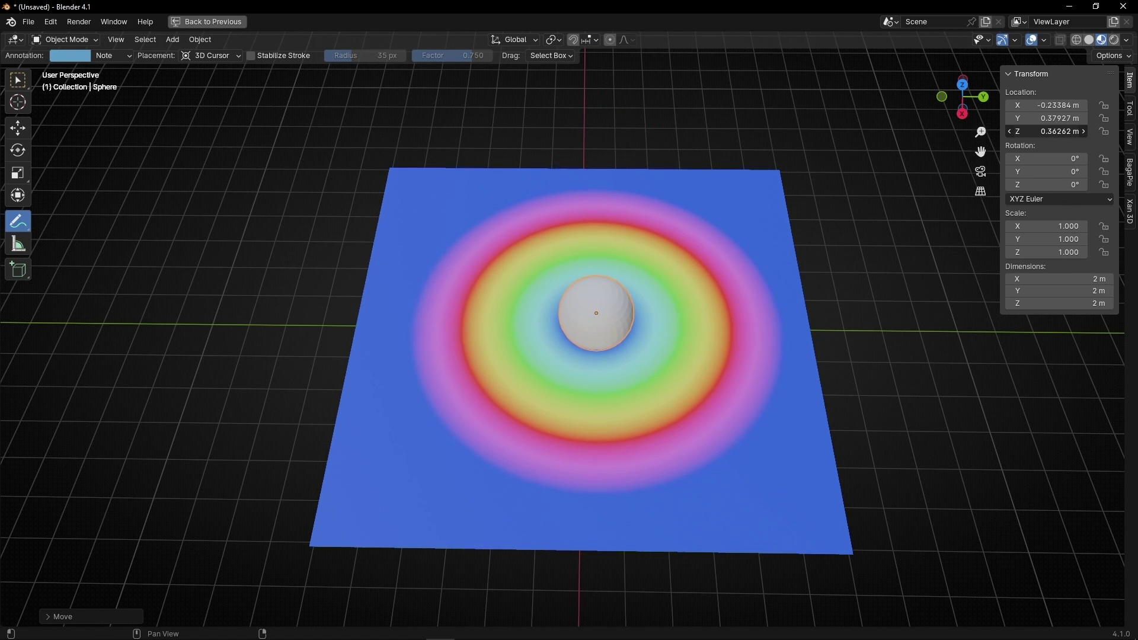
Set the Map Range node's From Min to 3.3 and raise the sphere's Z location to 1.6926 m.
key(ctrl+space)
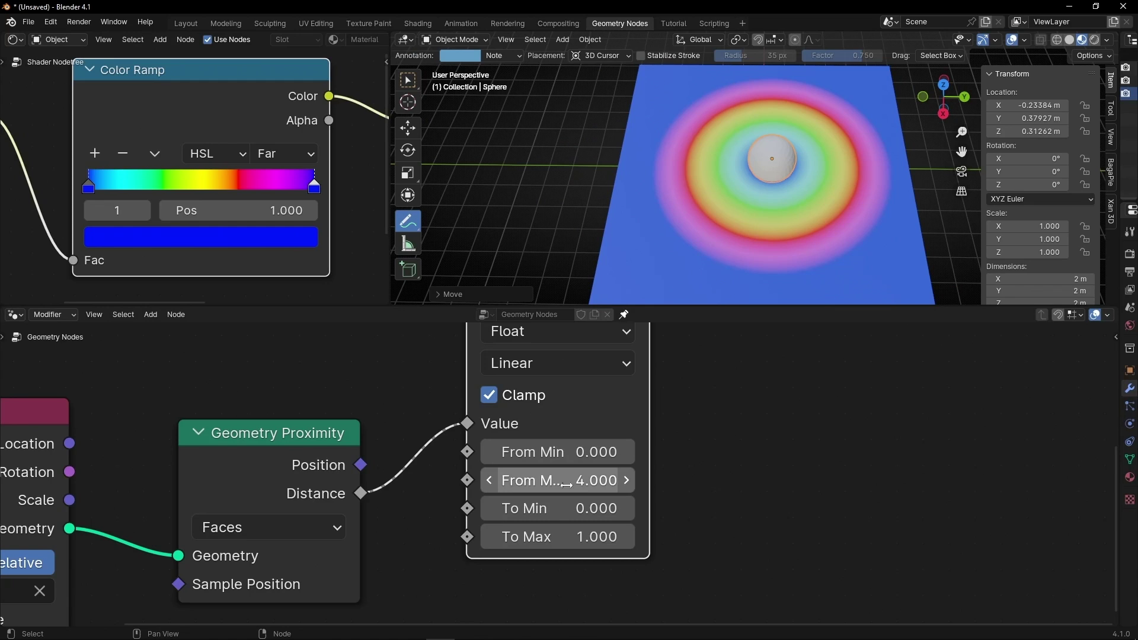
drag(554, 451, 610, 452)
key(ctrl+space)
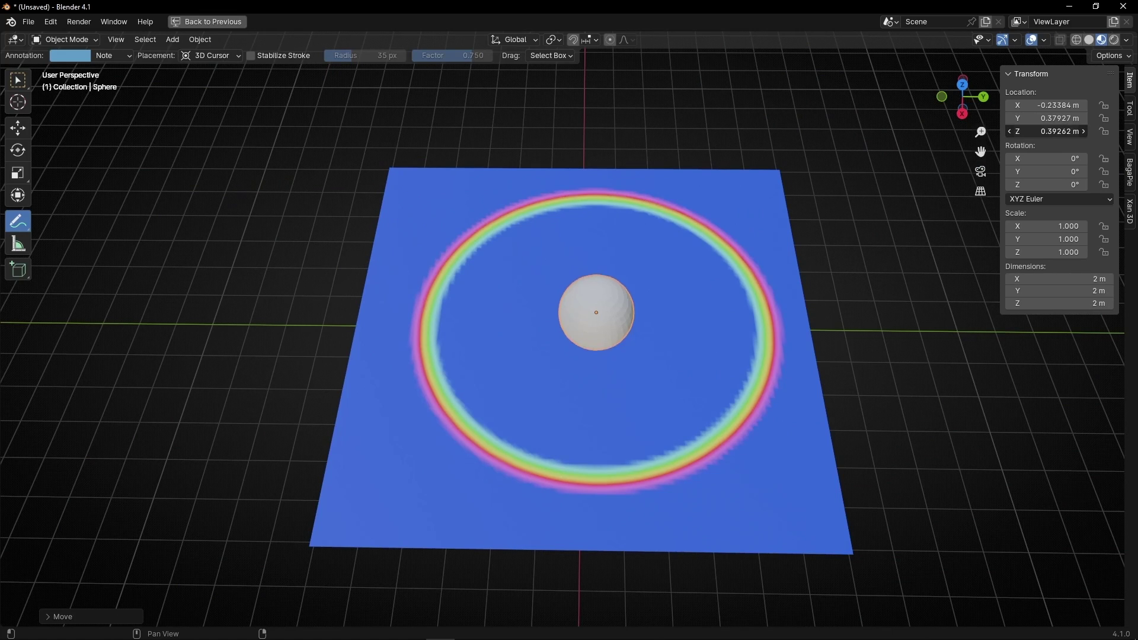
mouse_move(1036, 130)
mouse_down()
mouse_move(1085, 130)
mouse_move(942, 130)
mouse_move(1102, 130)
mouse_move(1037, 131)
mouse_up()
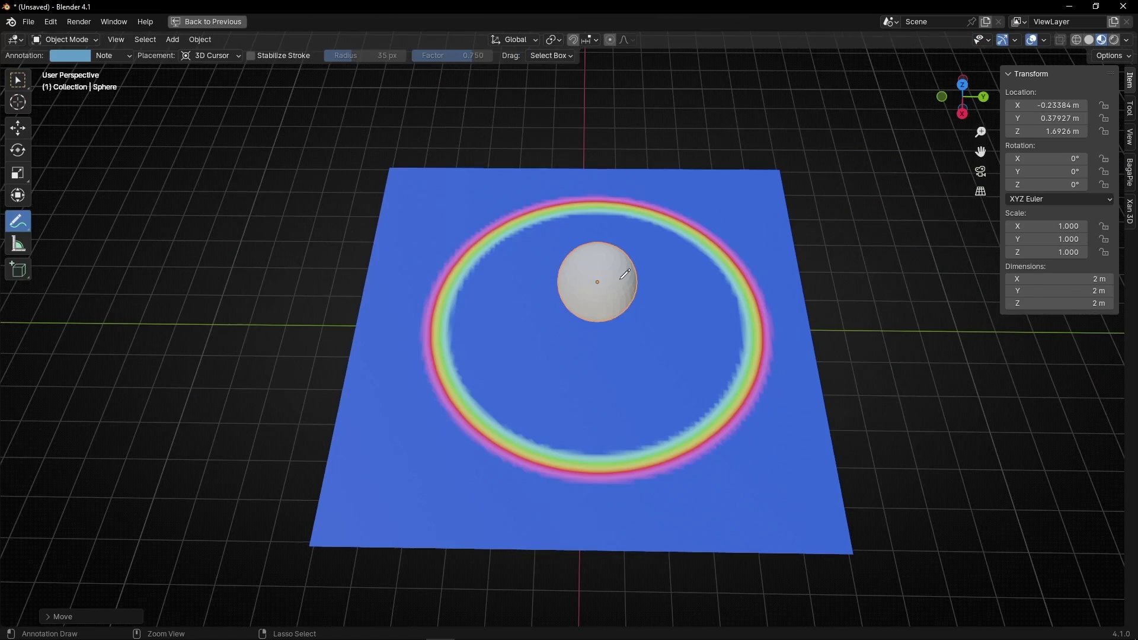
Test the Grid node's Vertices X and Y at 12 while viewing the ring's edges, and raise both to 535.
scroll(465, 323, up, 5)
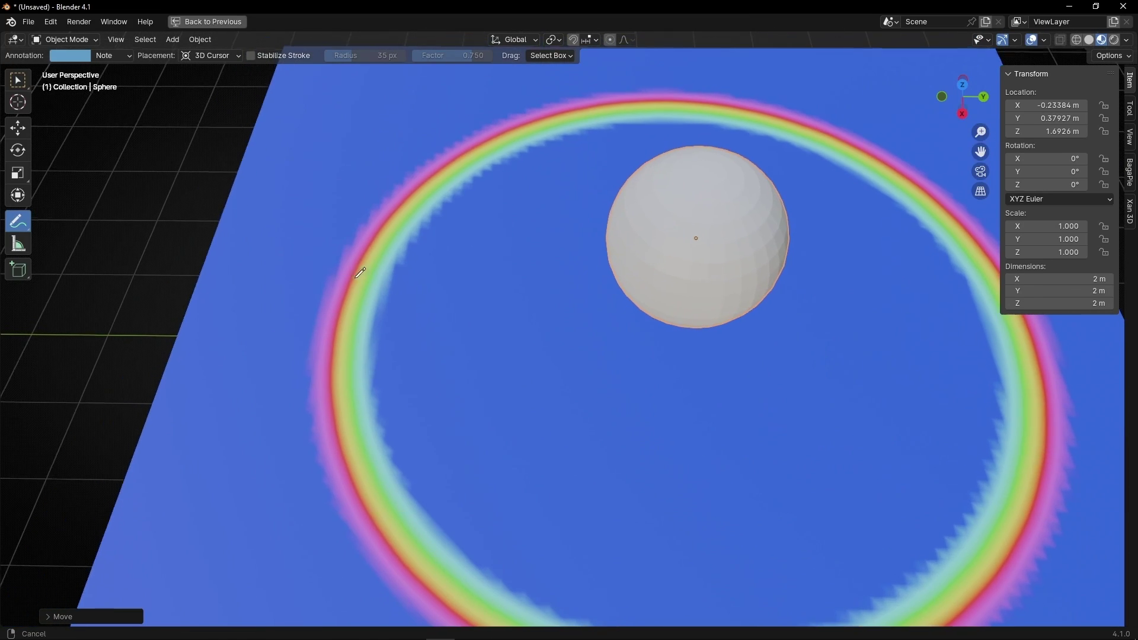
middle_drag(359, 273, 357, 270)
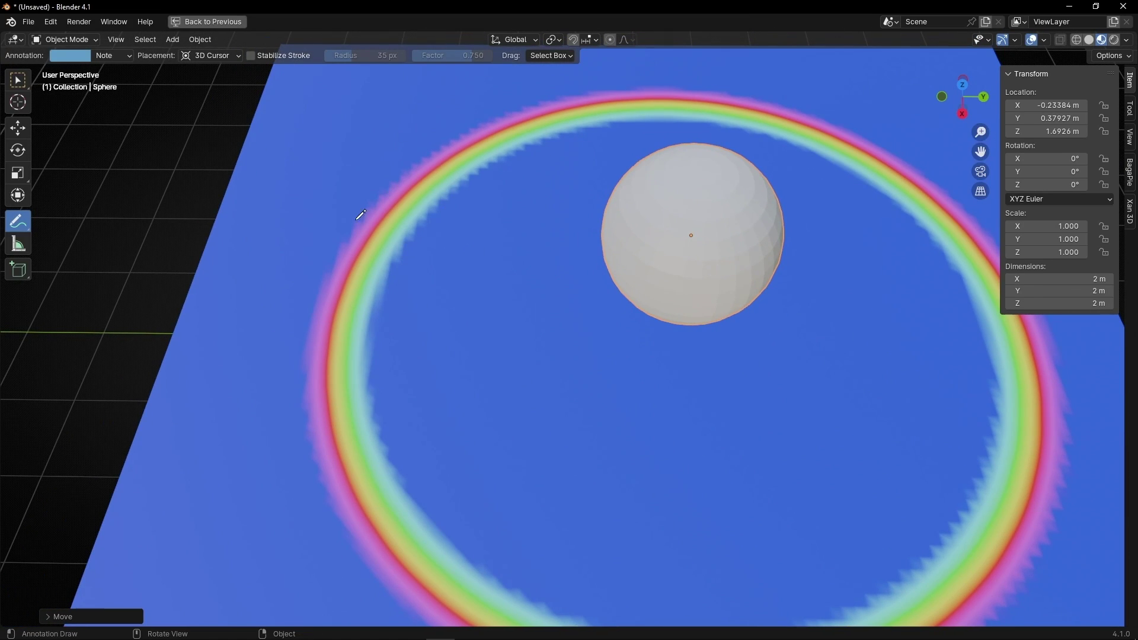
key(ctrl+space)
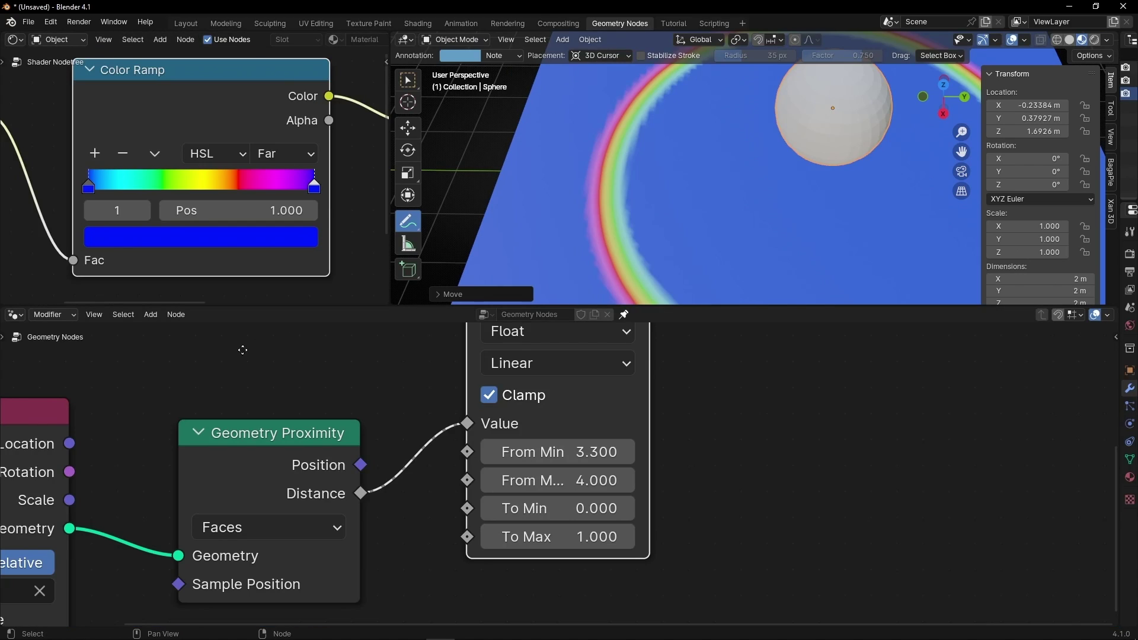
middle_drag(242, 350, 590, 558)
drag(332, 512, 265, 483)
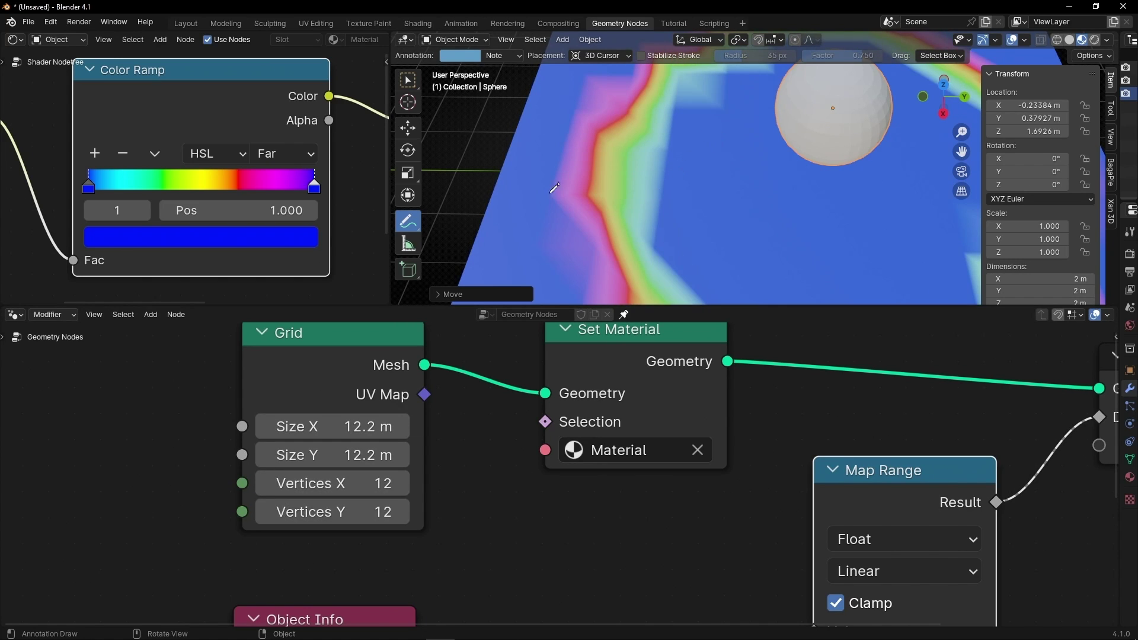
key(ctrl+space)
key(ctrl+space)
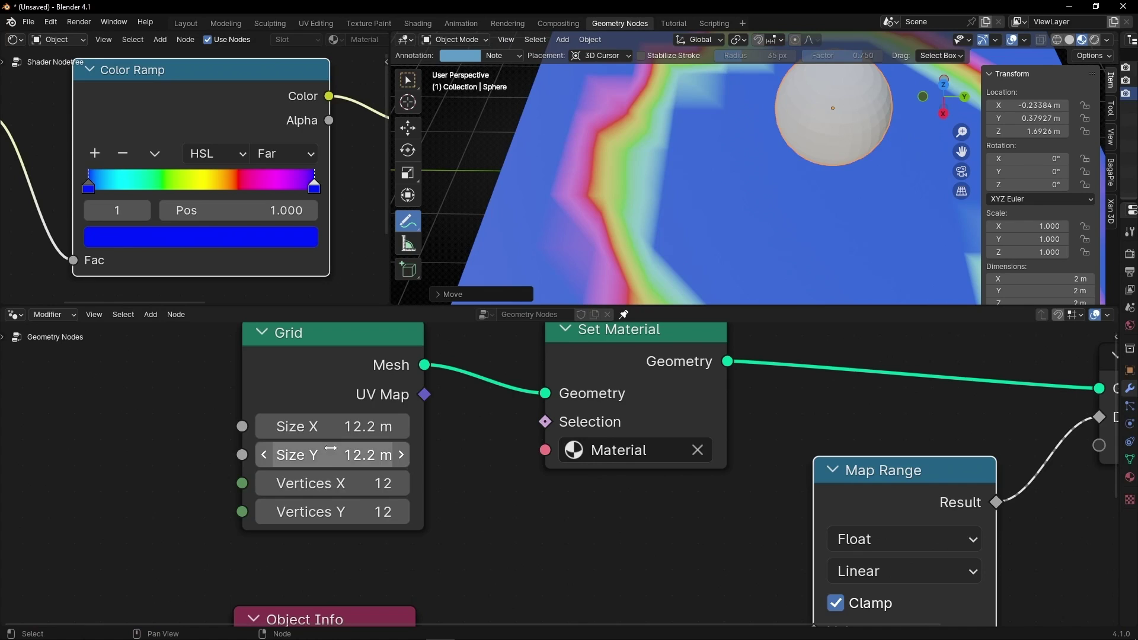
drag(330, 475, 403, 476)
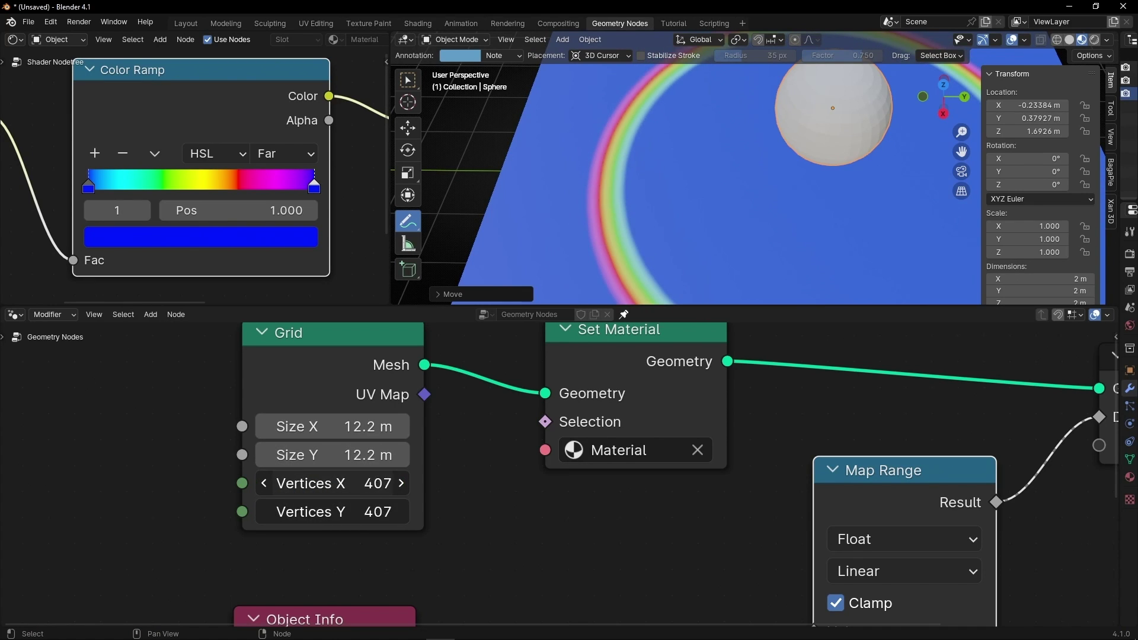
key(ctrl+space)
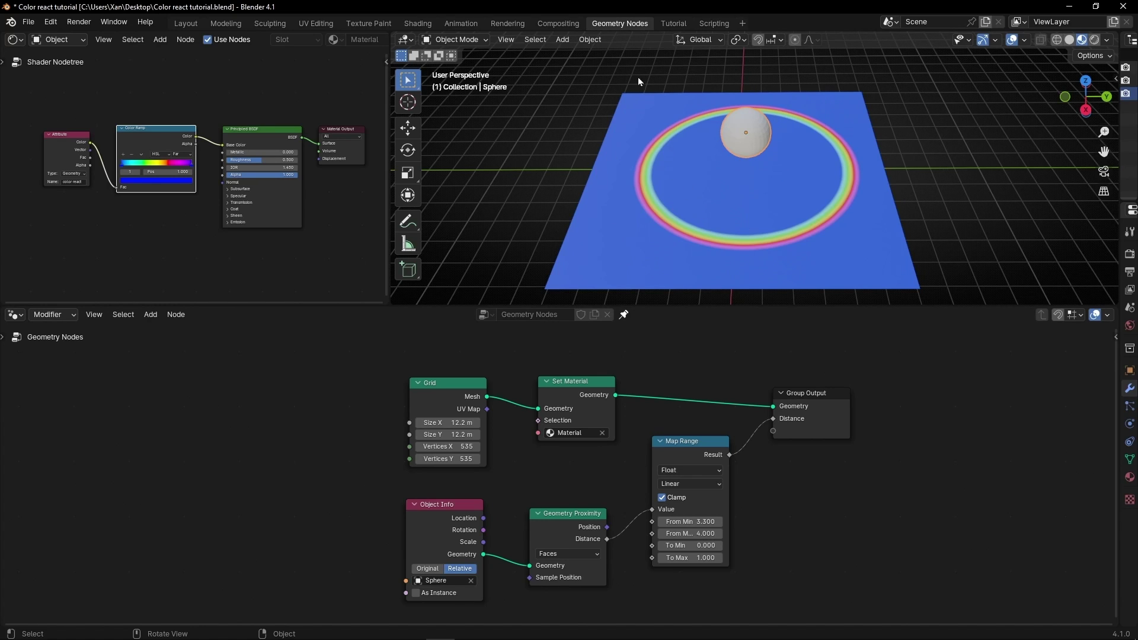
Add an ico sphere to the scene and move it out beyond the plane's far corner, away from the sphere.
click(566, 42)
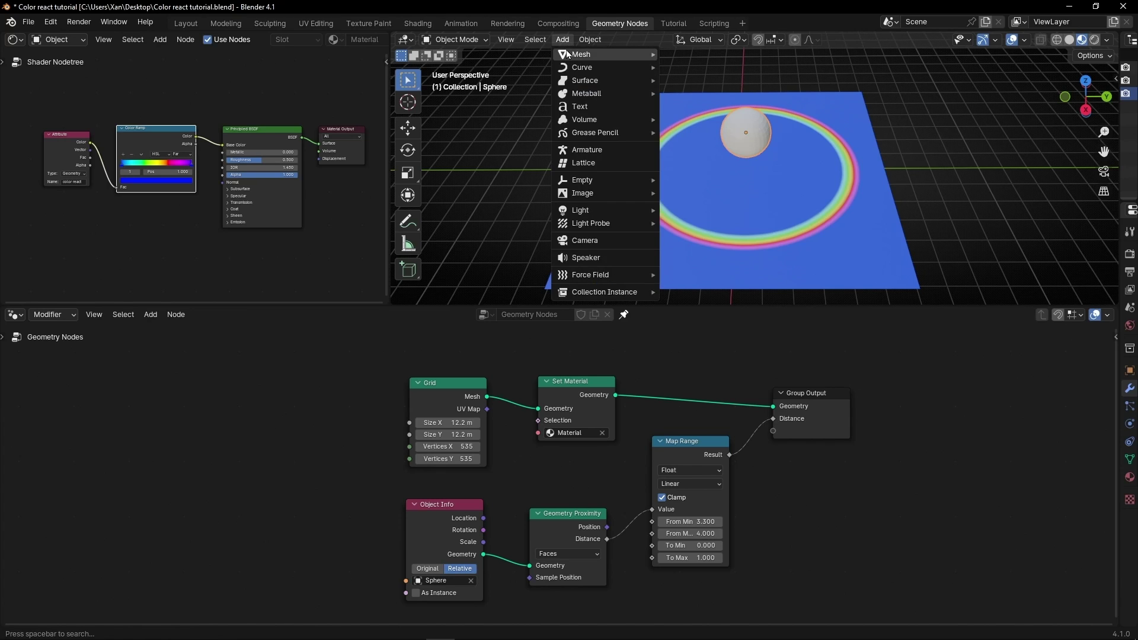
mouse_move(577, 60)
click(707, 108)
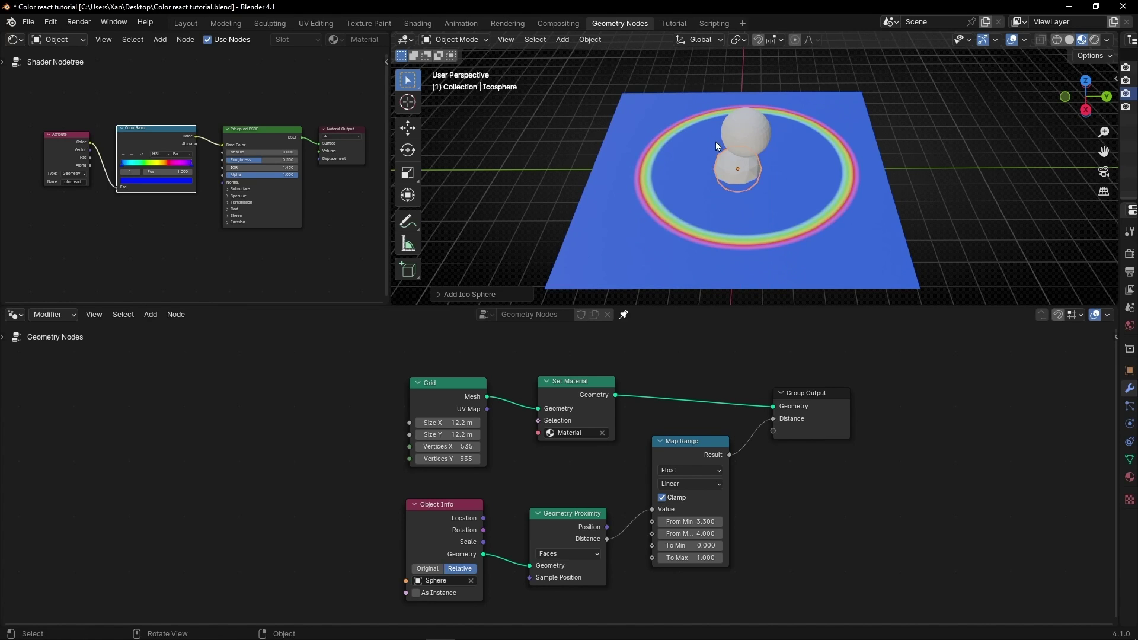
scroll(782, 168, down, 3)
key(g)
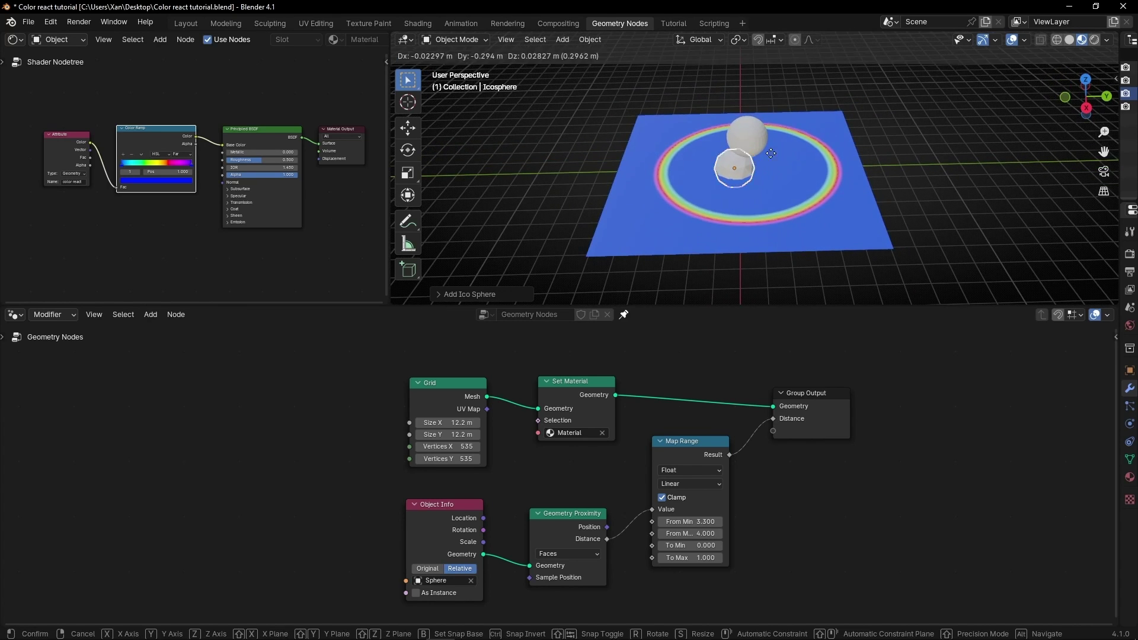
click(607, 87)
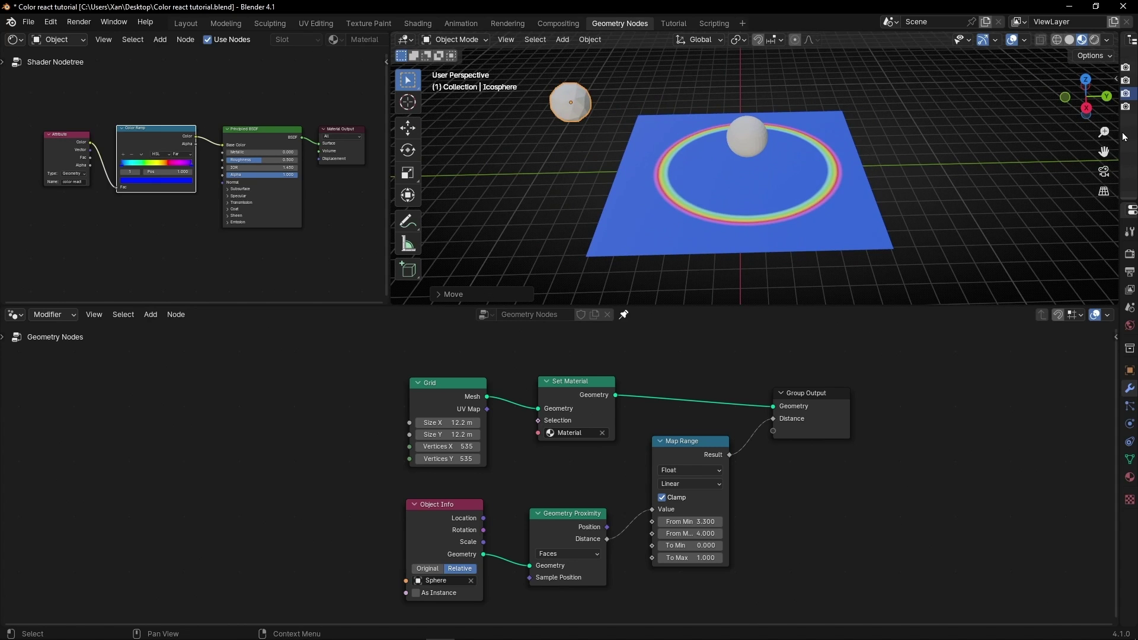
Widen the outliner and move both the Icosphere and the Sphere into a new collection named Collection 2.
drag(1119, 131, 931, 131)
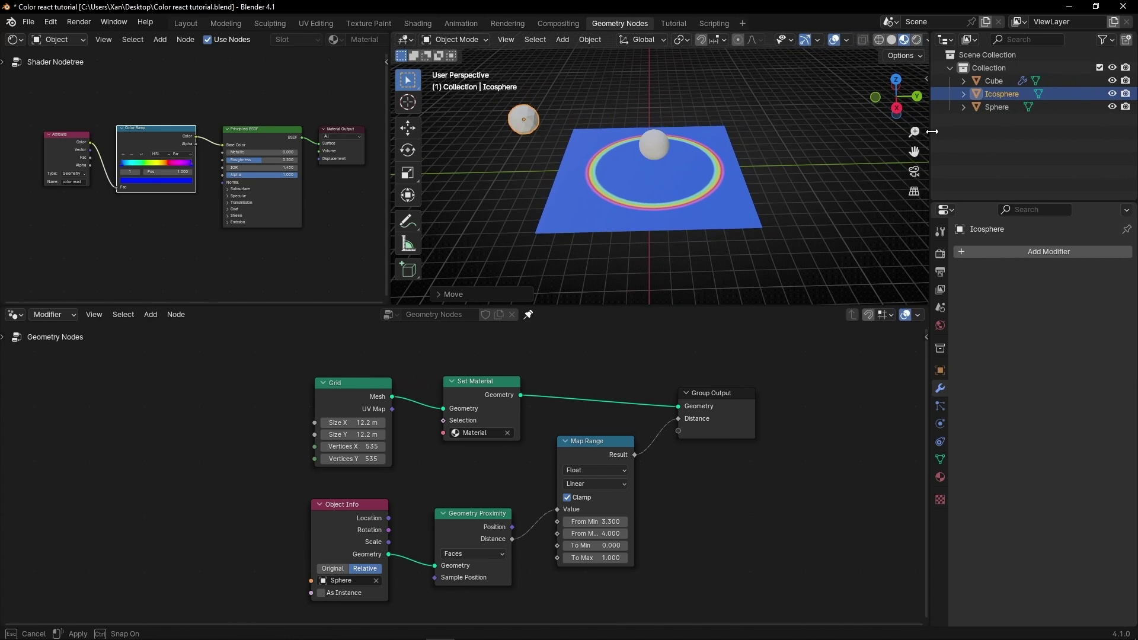
ctrl+click(993, 108)
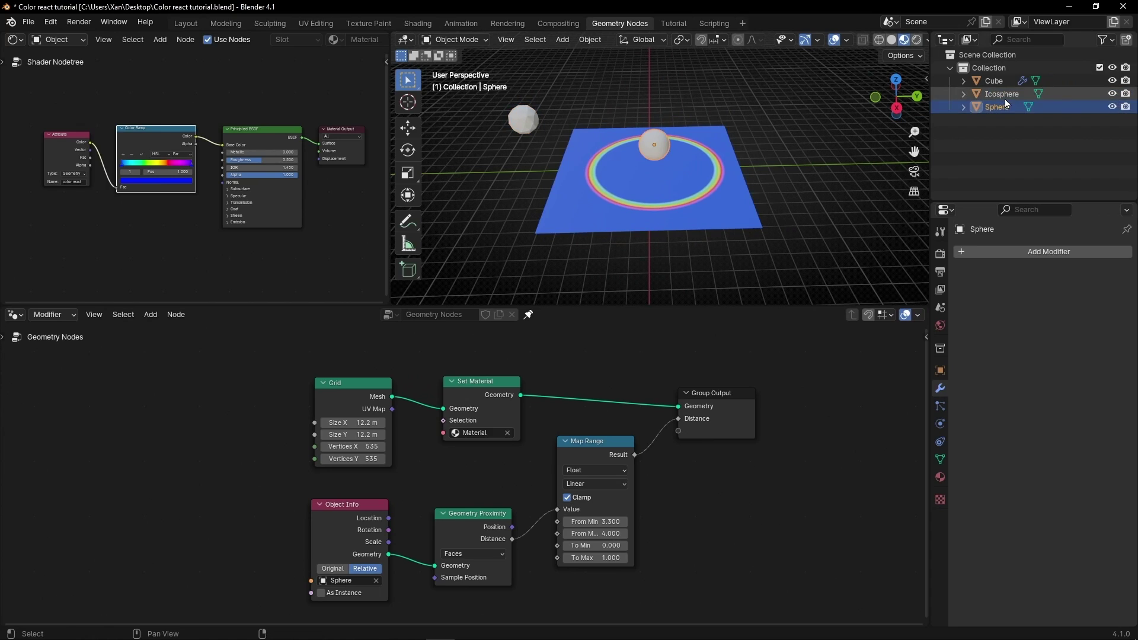
key(m)
click(993, 131)
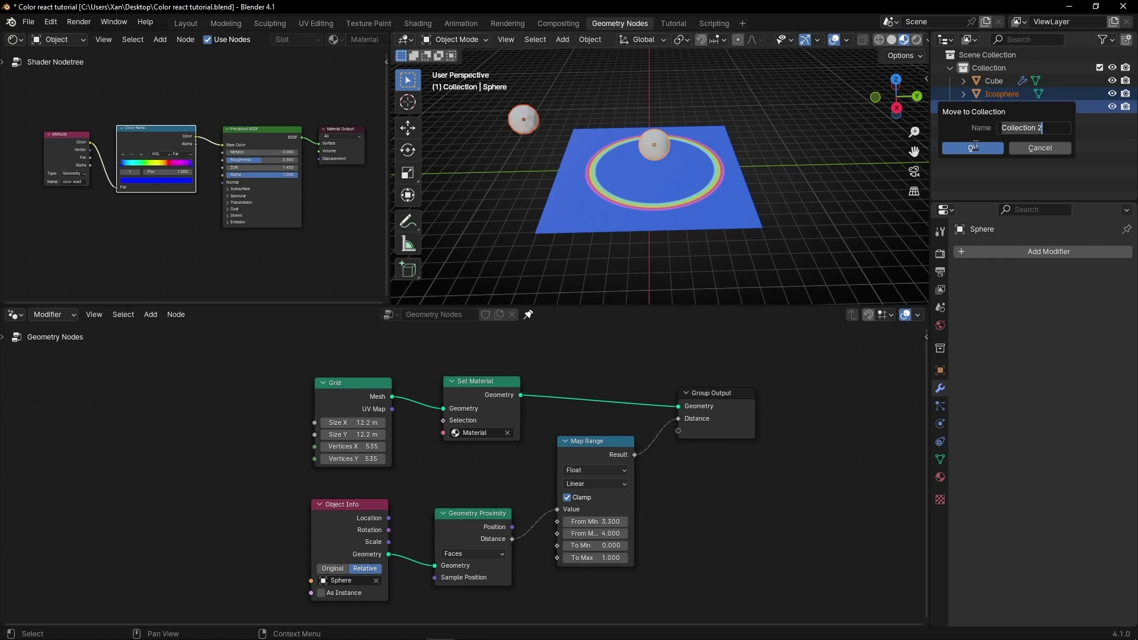
click(973, 148)
Replace the Object Info node with a Collection Info node for Collection 2, set to Relative, and feed its Instances into Geometry Proximity's Geometry input.
scroll(358, 560, up, 2)
middle_drag(392, 501, 424, 453)
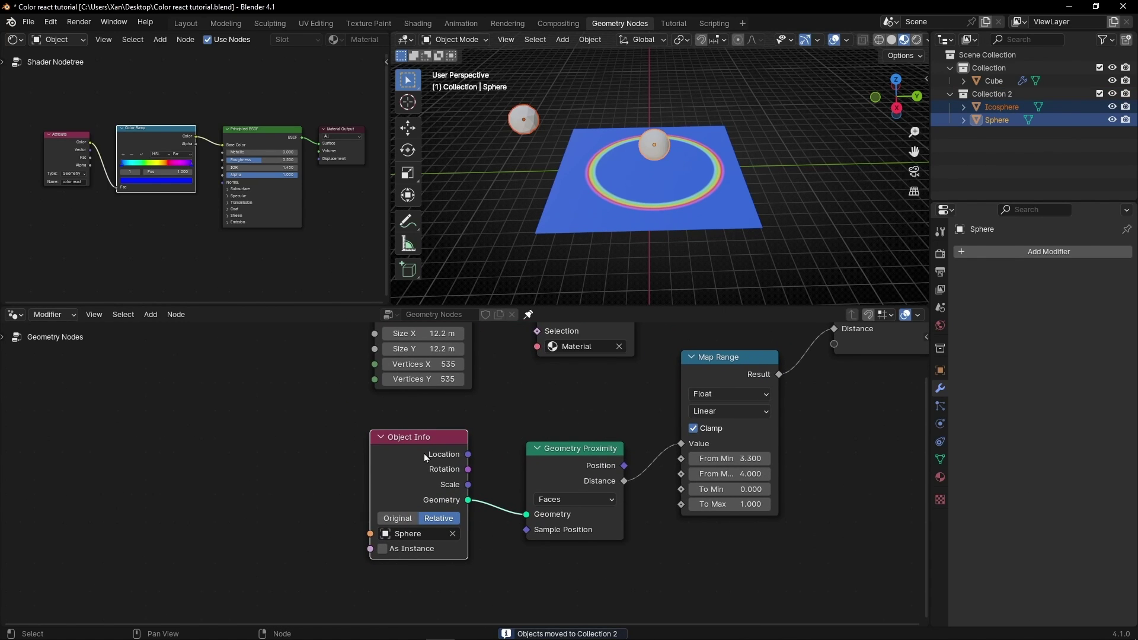
key(x)
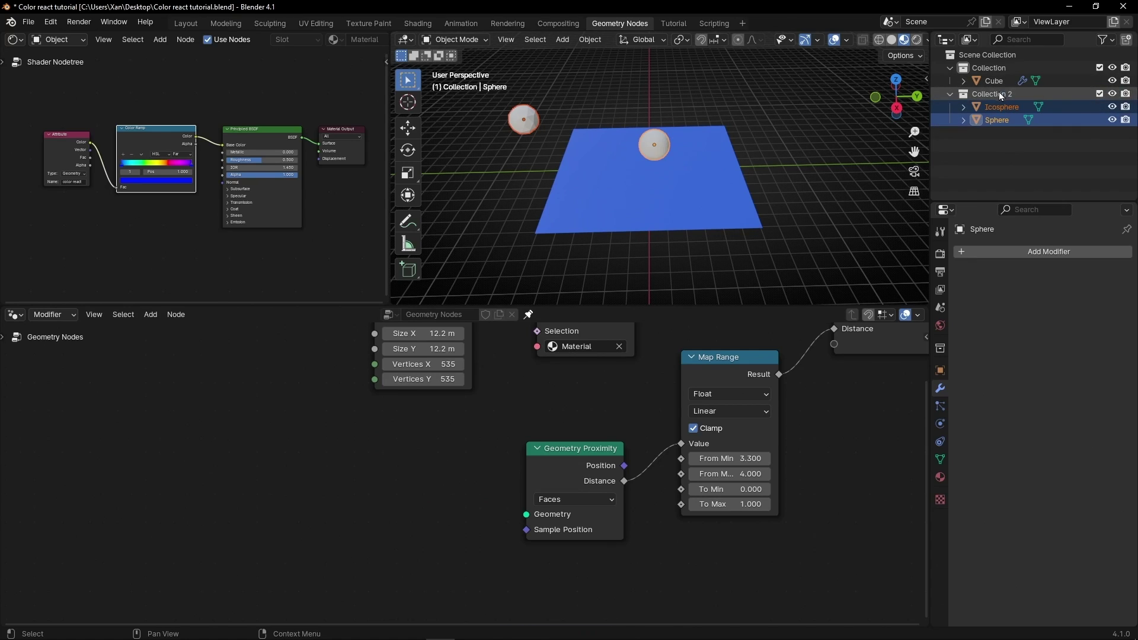
drag(998, 93, 422, 449)
drag(367, 474, 368, 474)
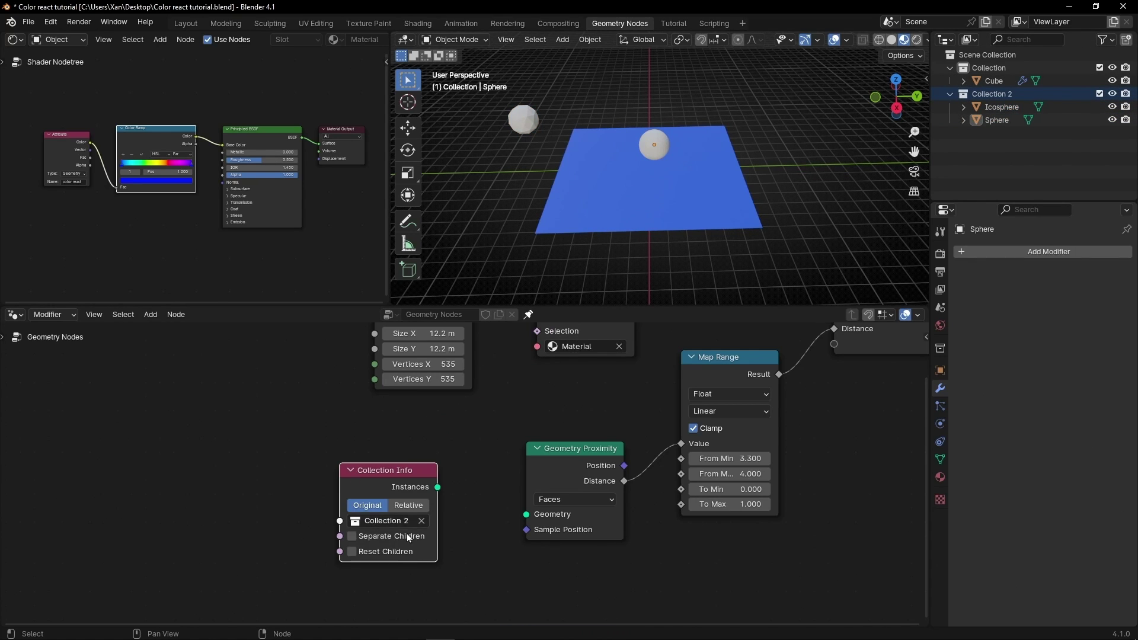
click(409, 505)
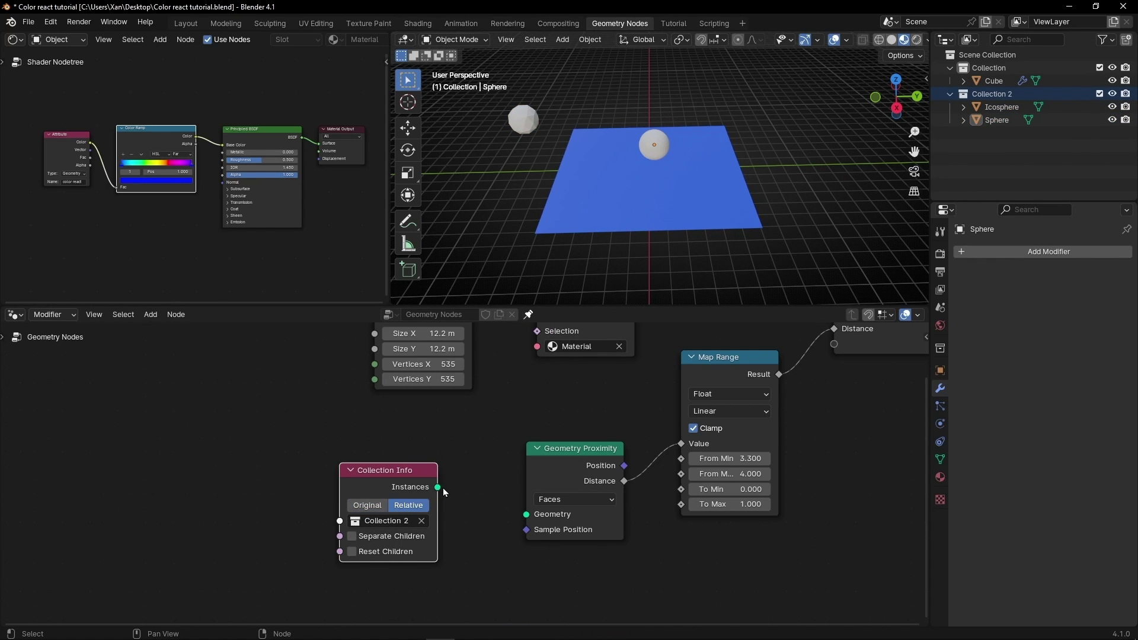
drag(438, 487, 526, 514)
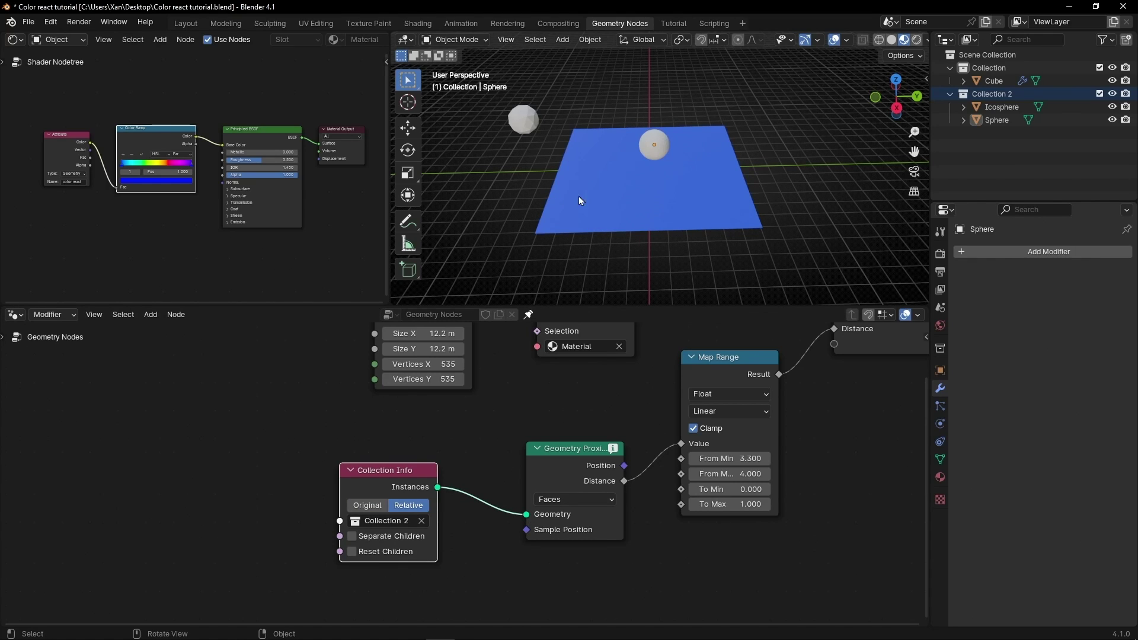
Insert a Realize Instances node between the Collection Info and Geometry Proximity nodes.
scroll(607, 497, up, 3)
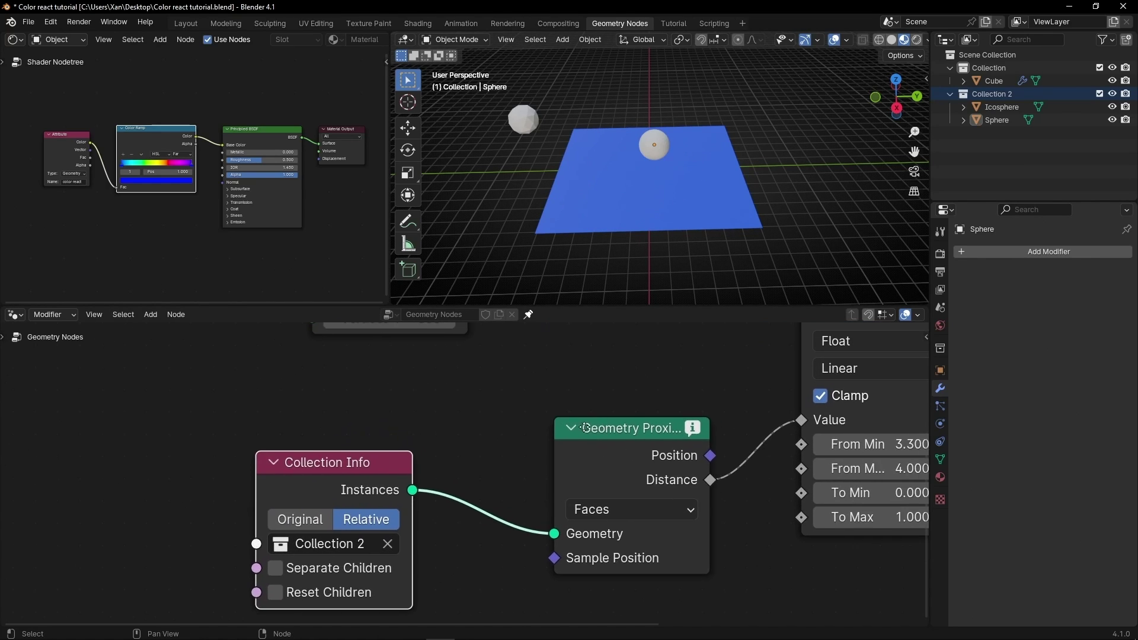
mouse_move(575, 435)
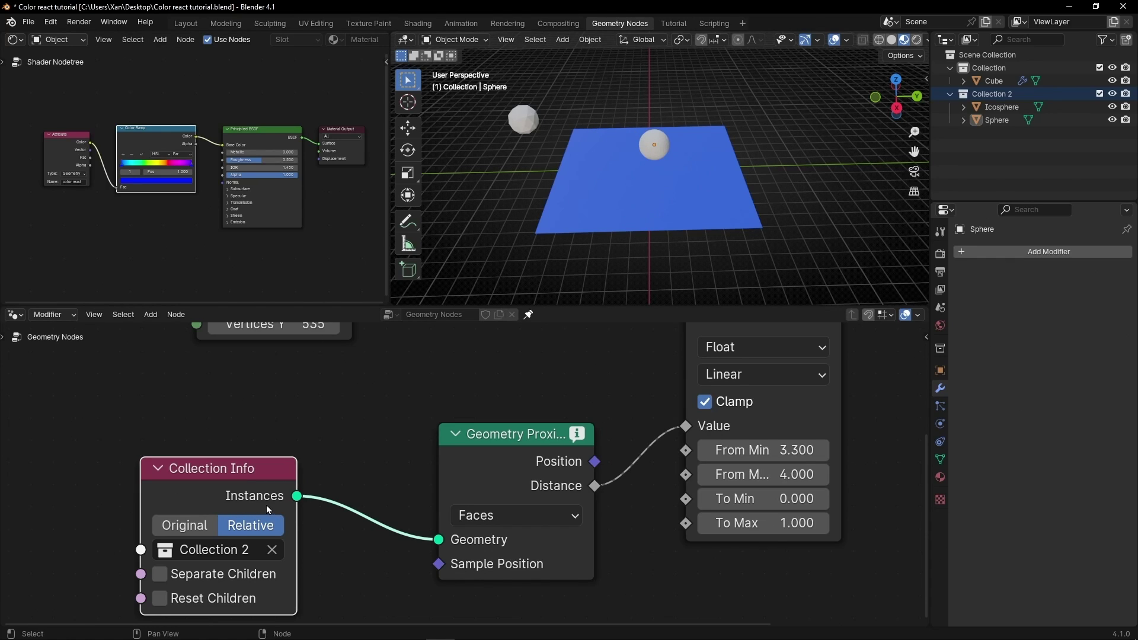
mouse_move(267, 510)
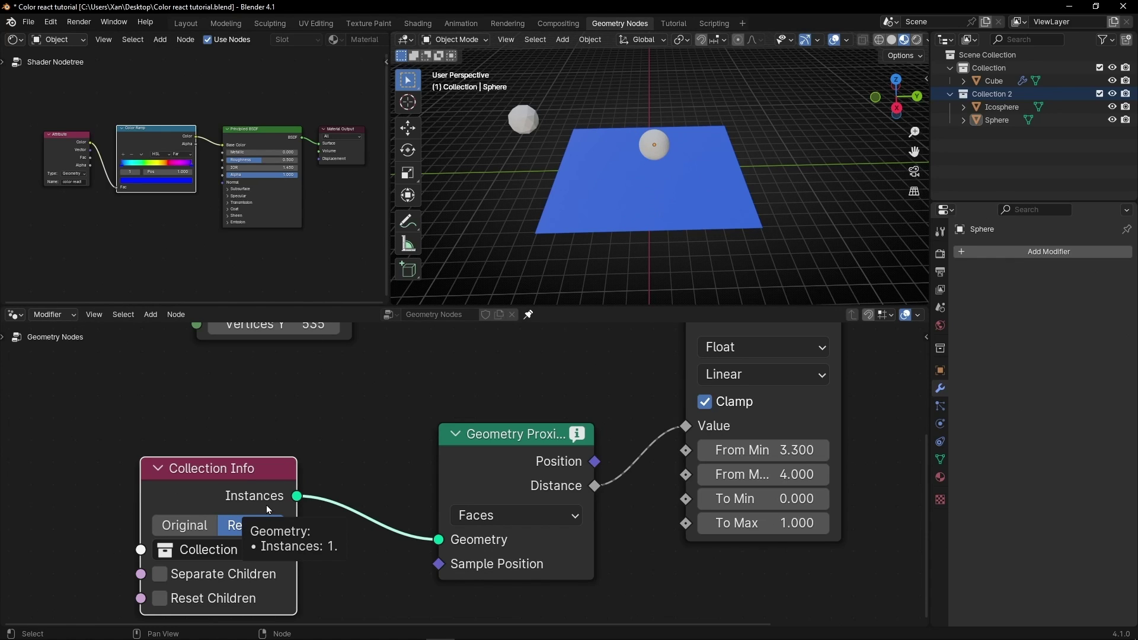
drag(266, 466, 247, 447)
key(shift+a)
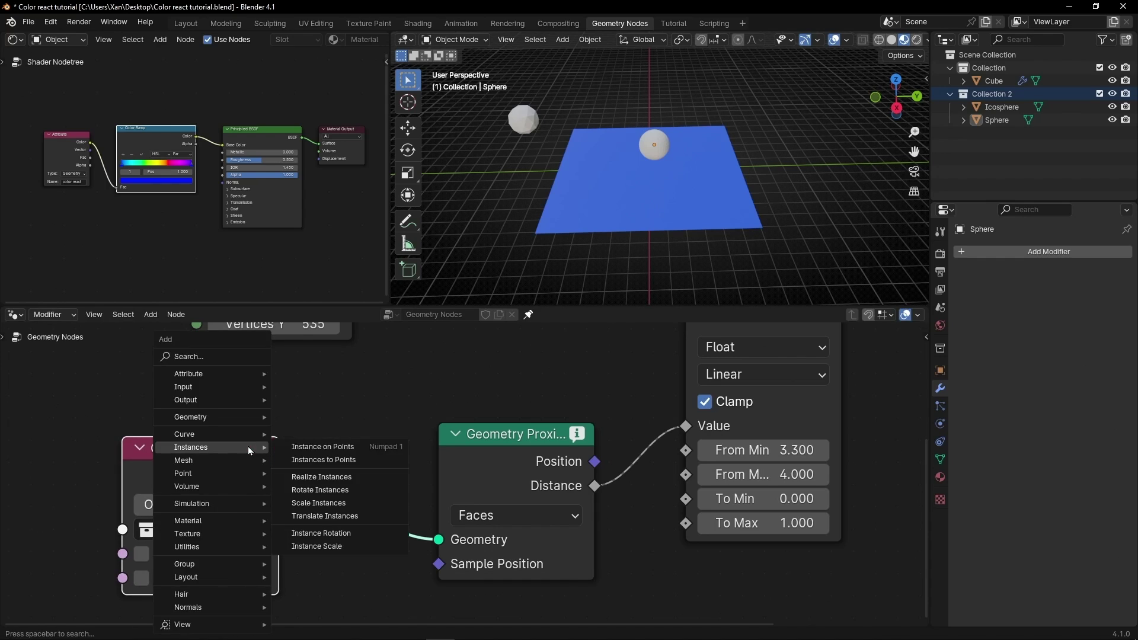
text(rea)
click(351, 469)
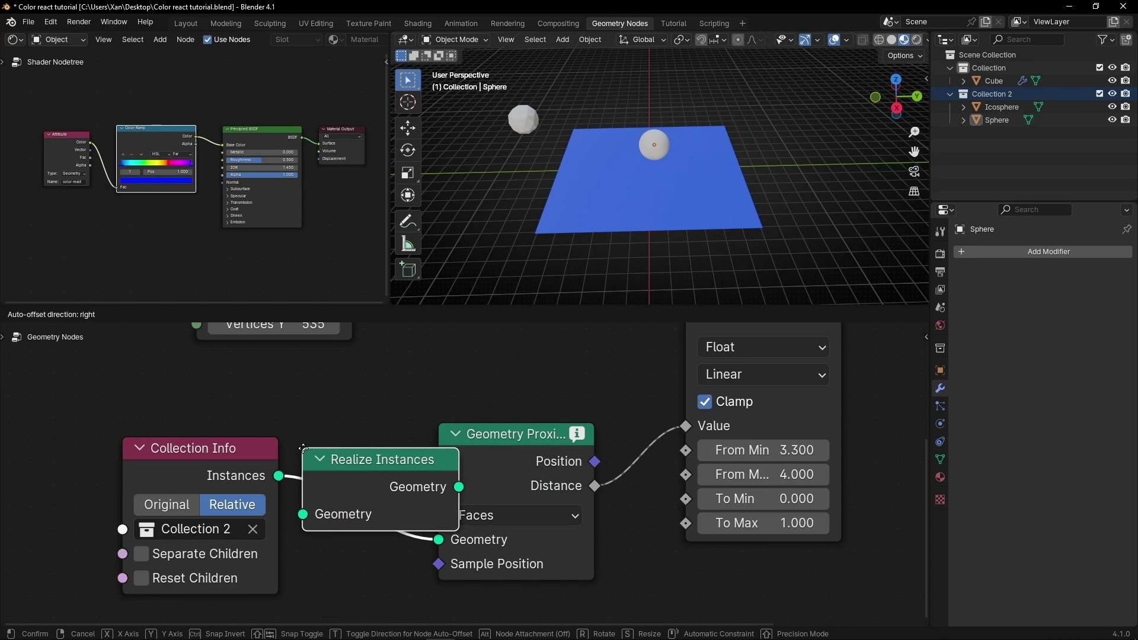
click(364, 439)
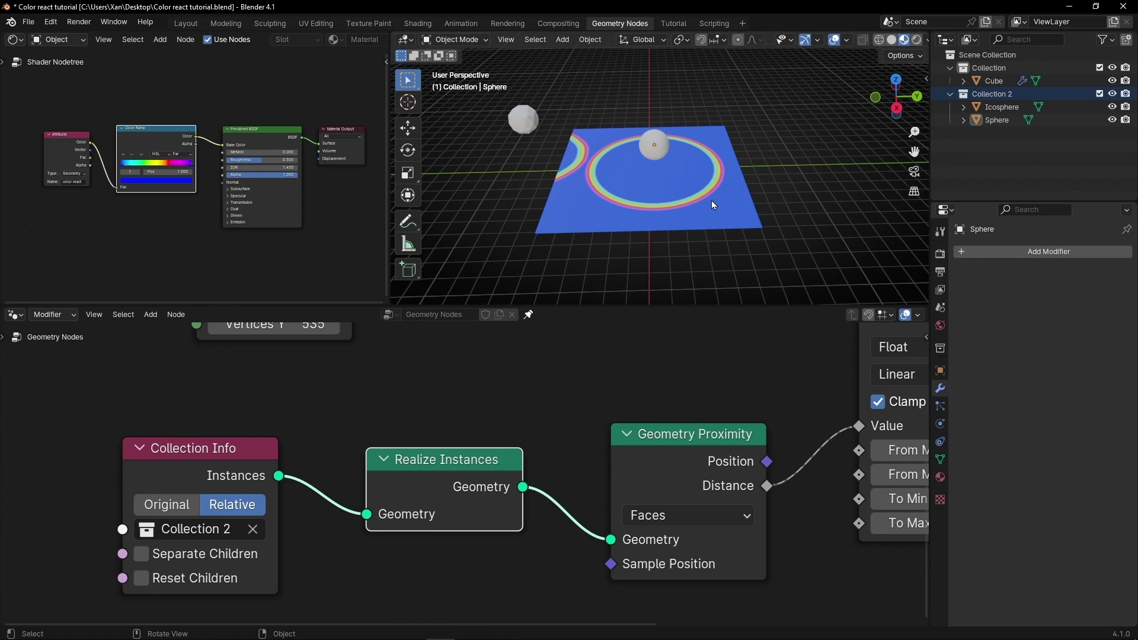
Maximize the 3D viewport, move the sphere along positive Y toward the plane's edge, and scale it up.
key(ctrl+space)
scroll(711, 202, up, 3)
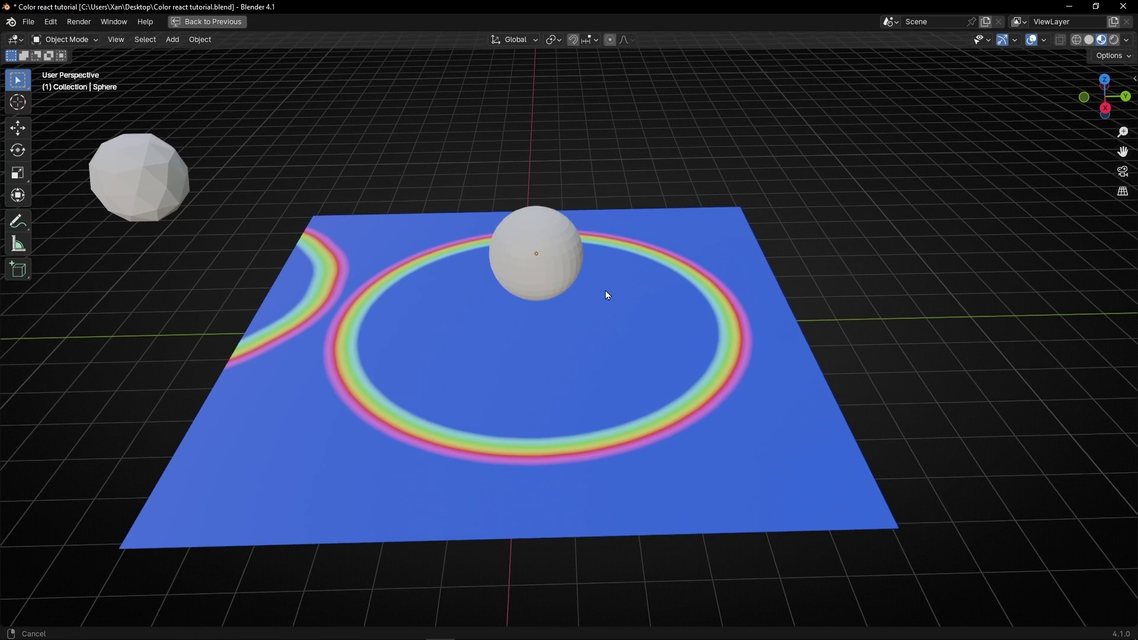
click(564, 252)
key(g)
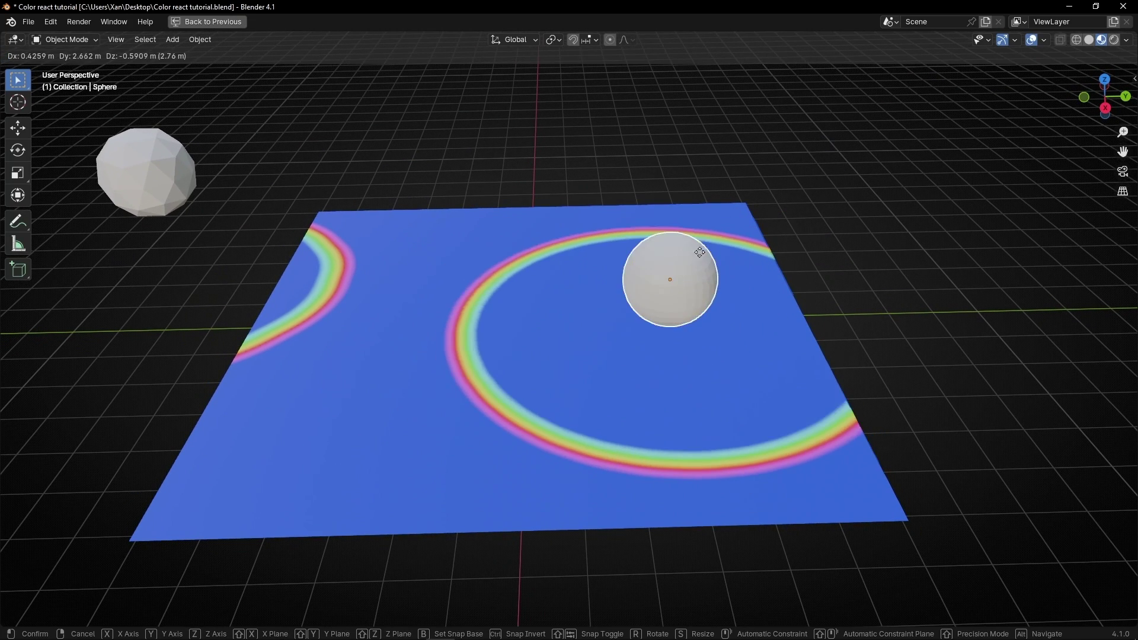
click(701, 254)
key(s)
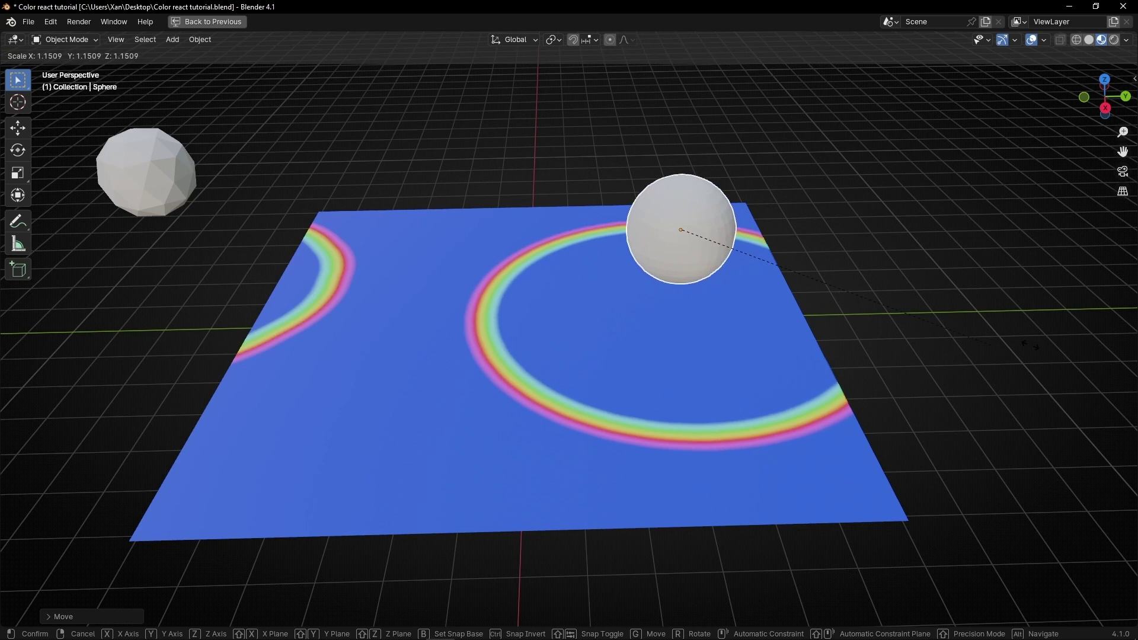
click(1047, 340)
Shrink the icosphere to about half its size and bring it down to the plane's edge opposite the sphere.
click(145, 171)
key(g)
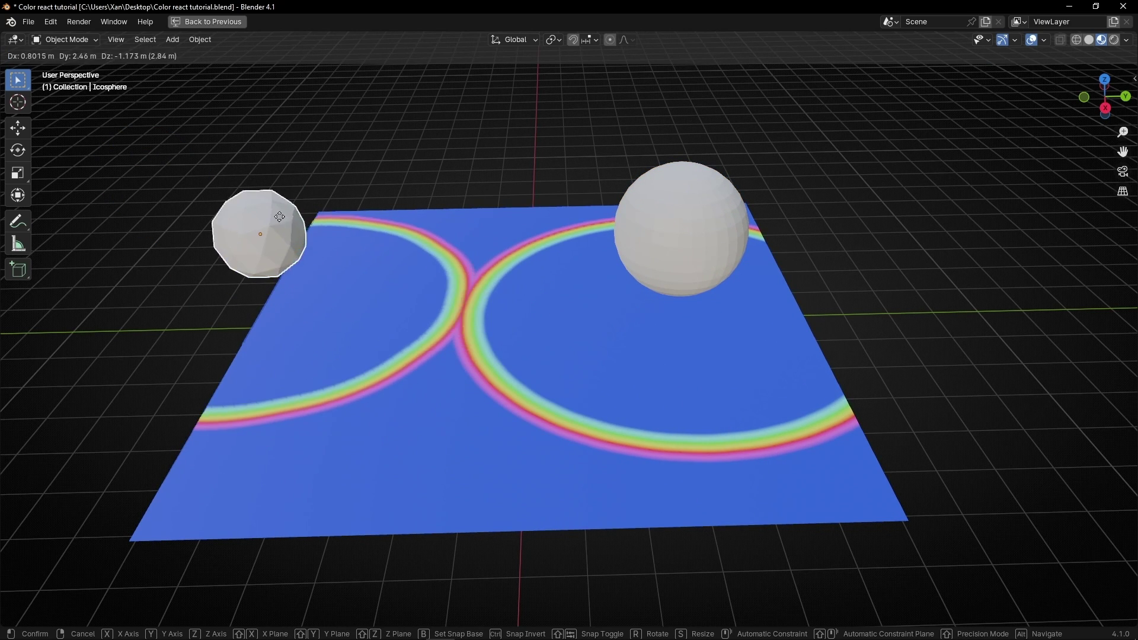
click(226, 199)
key(s)
click(381, 320)
key(g)
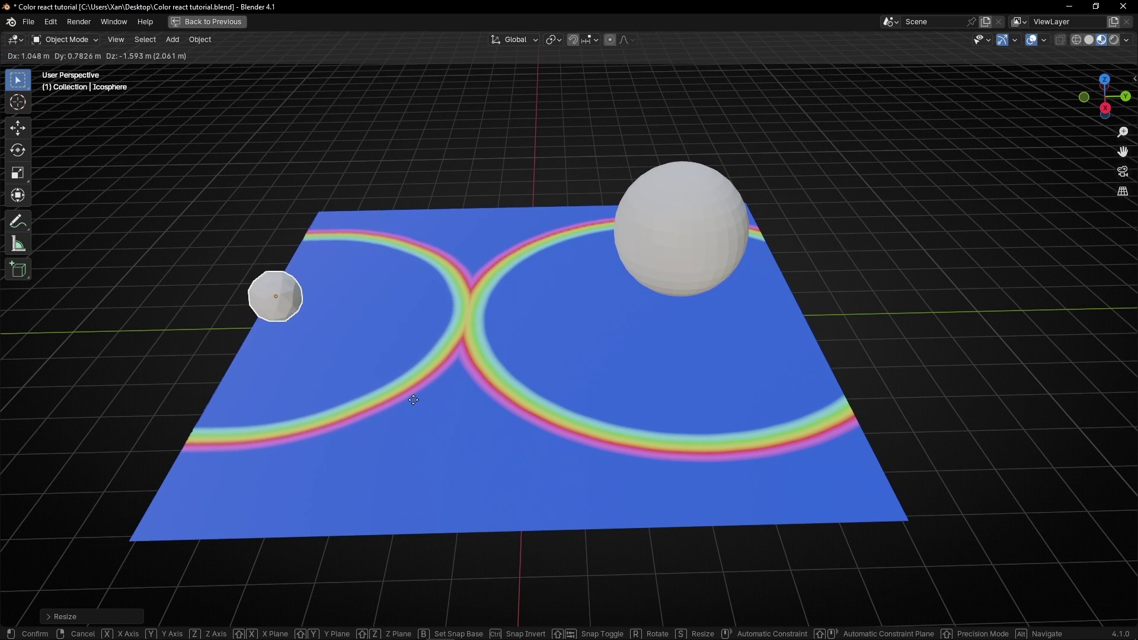
click(405, 490)
Try enlarging the icosphere well beyond the sphere's size, and undo the scaling.
key(s)
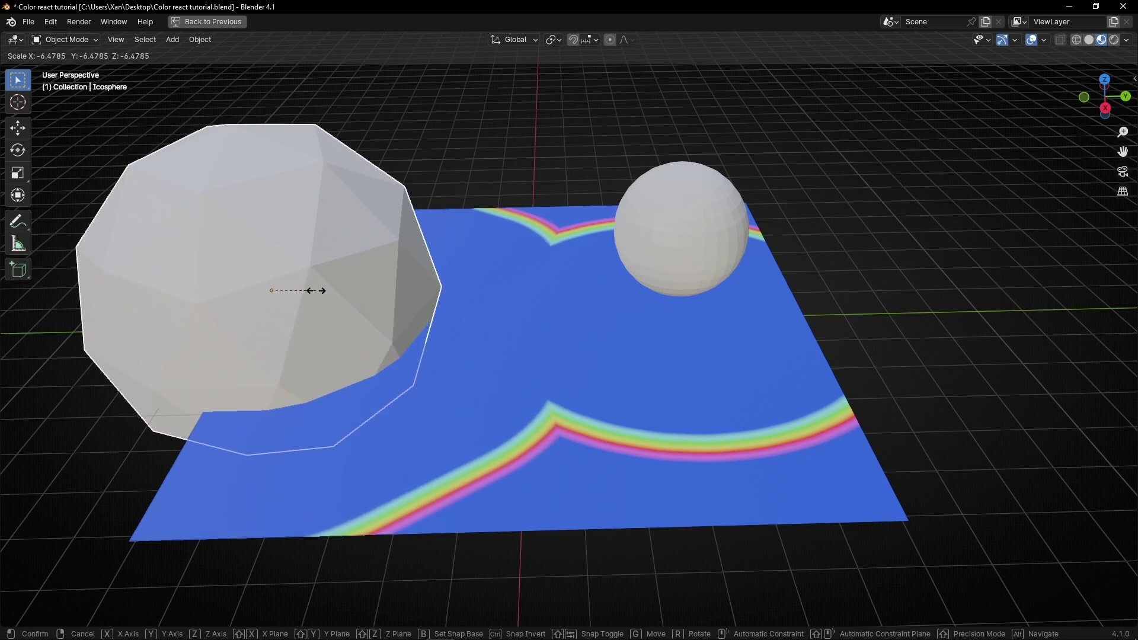
click(323, 296)
key(ctrl+z)
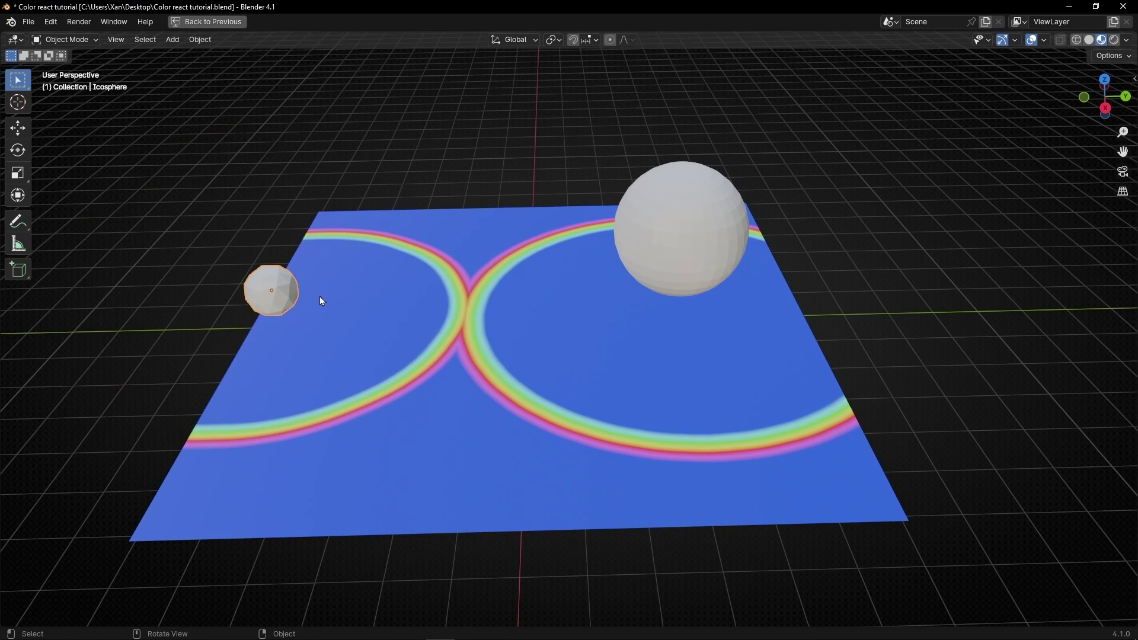
Raise the small icosphere above the plane's far corner and restore the full workspace layout.
key(g)
click(297, 211)
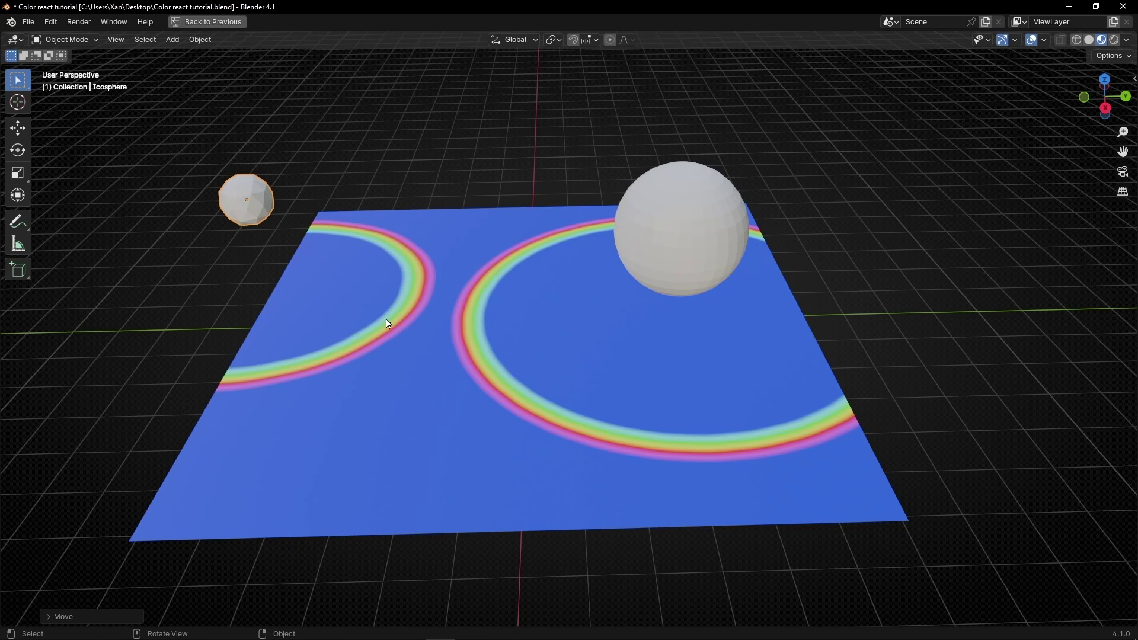
key(ctrl+space)
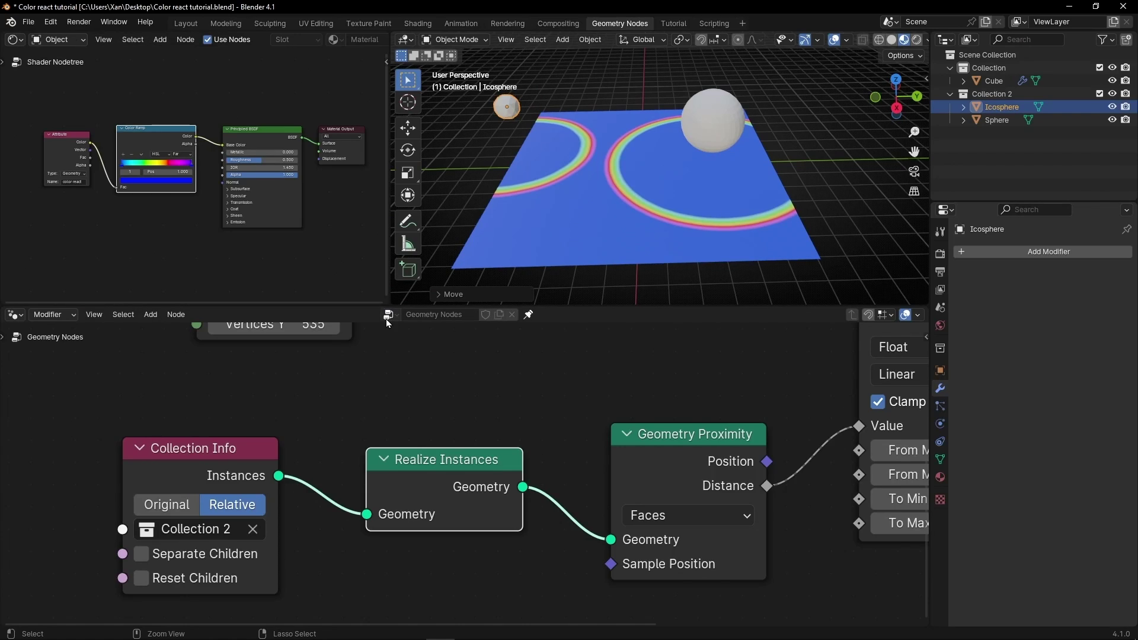
Set the Map Range node's From Min to 0.1 and check the gradient on the shader's Color Ramp.
middle_drag(691, 427, 379, 425)
scroll(529, 334, down, 2)
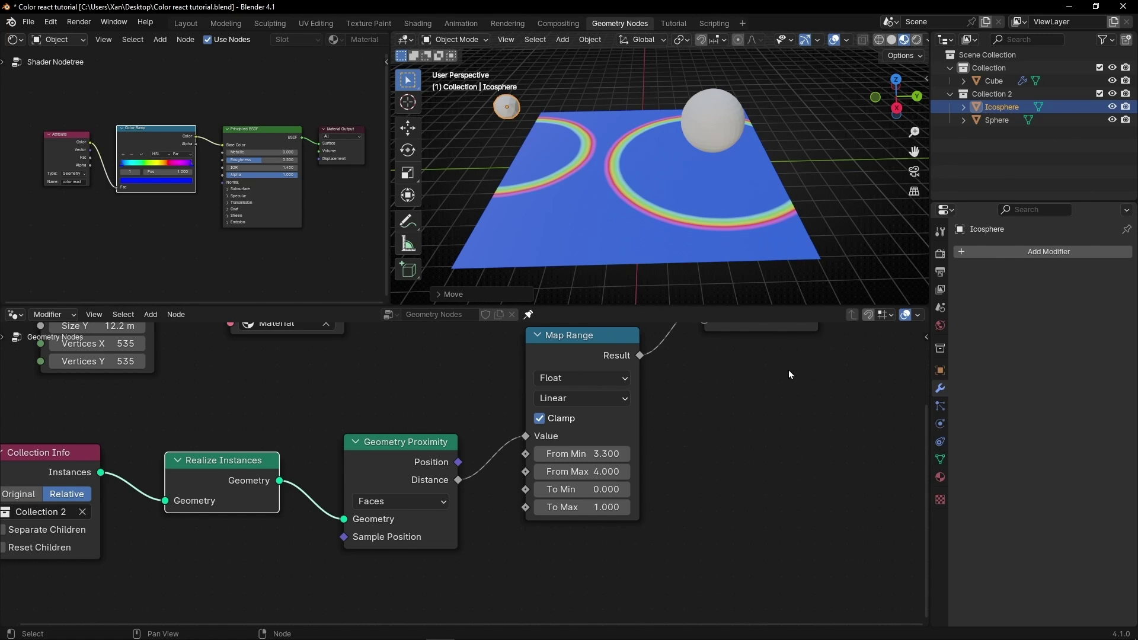
middle_drag(788, 375, 666, 452)
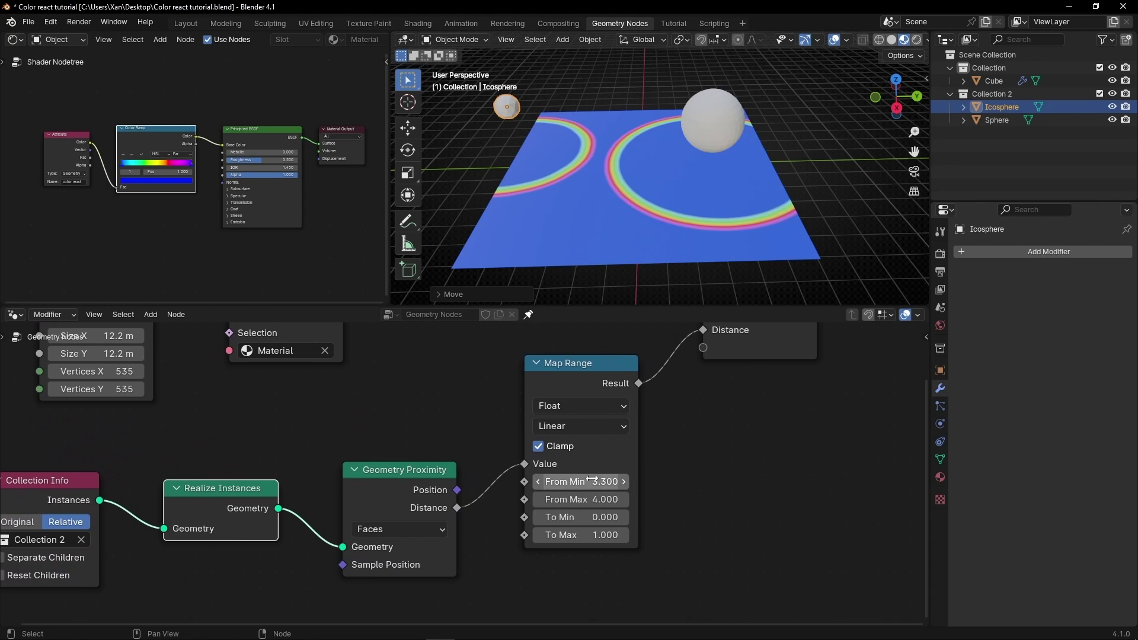
drag(591, 481, 541, 480)
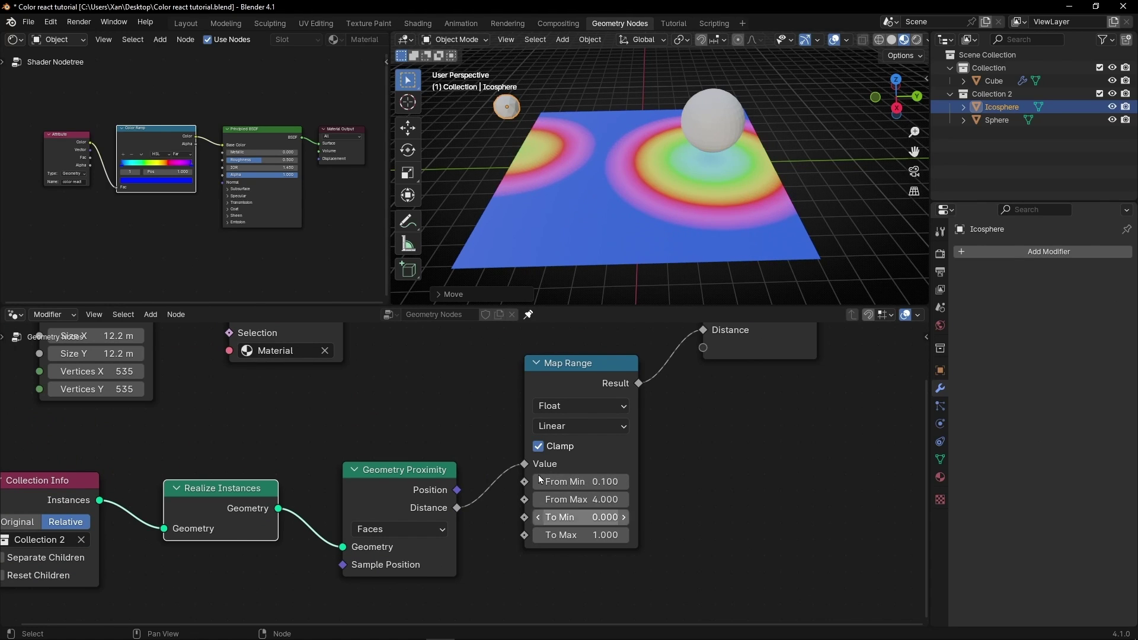
scroll(145, 195, up, 4)
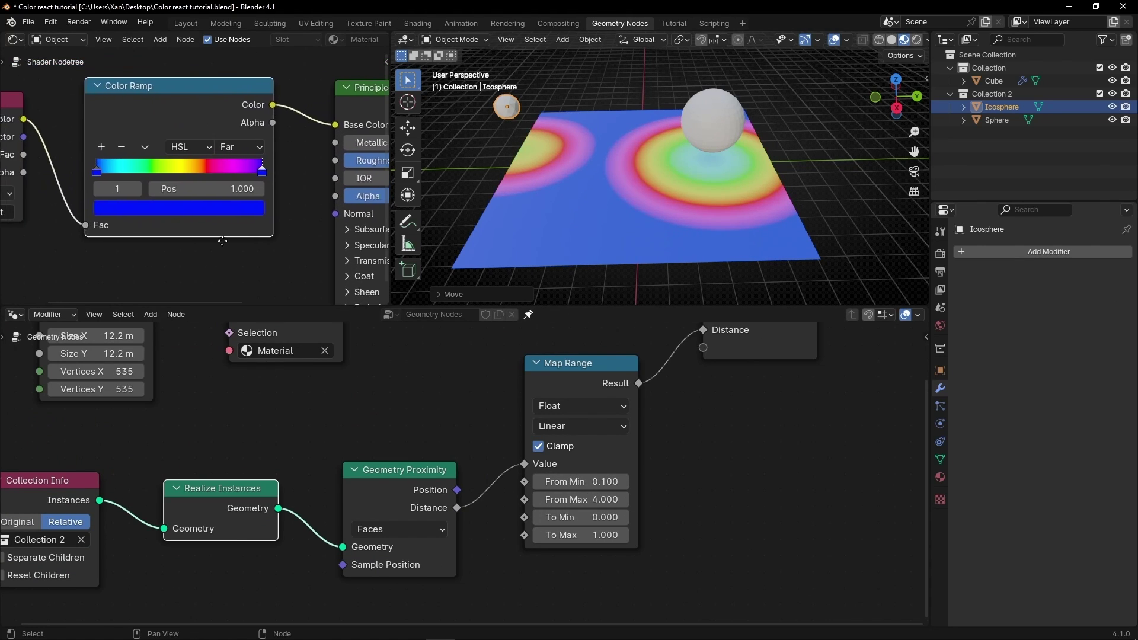
middle_drag(222, 242, 259, 225)
scroll(259, 225, up, 1)
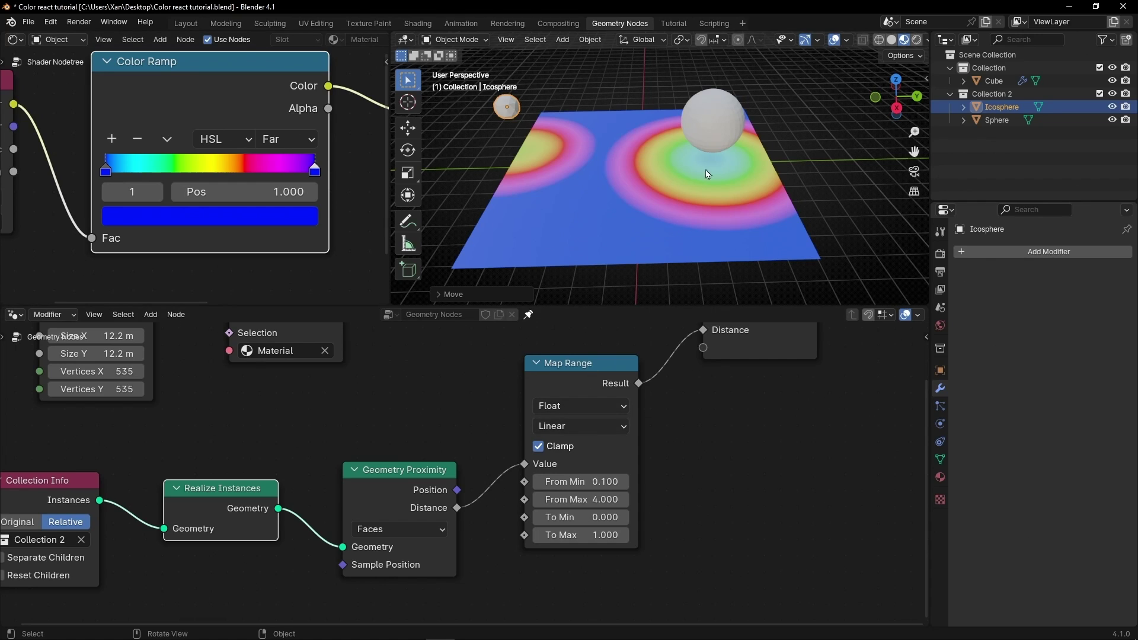
Shift the large sphere slightly, and move the icosphere inward over the plane.
click(711, 127)
key(g)
click(506, 120)
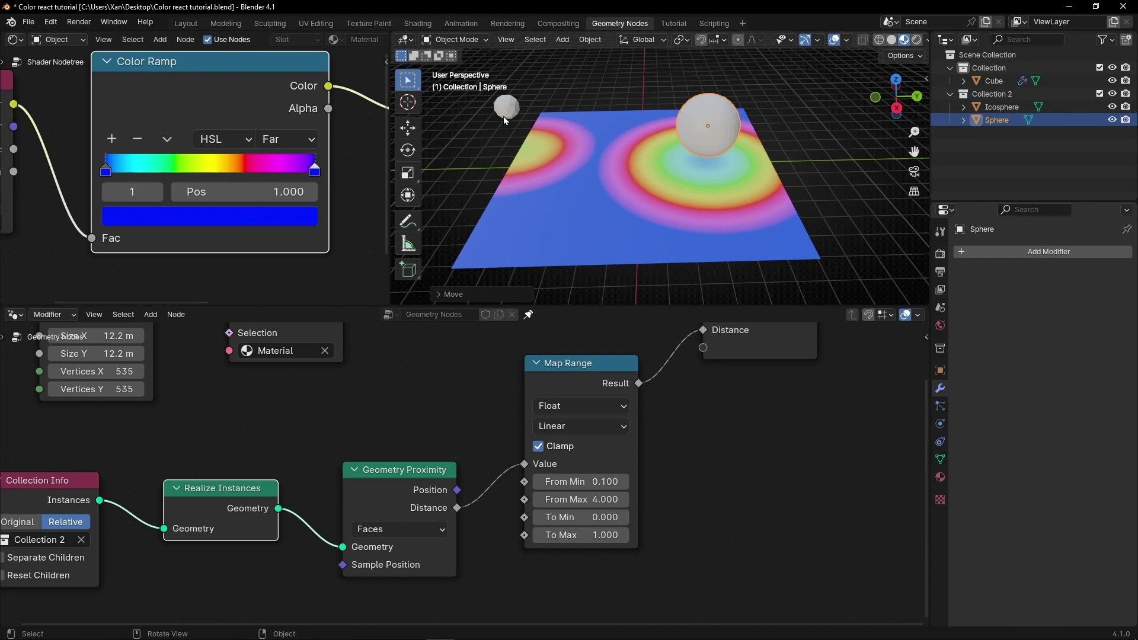
click(506, 111)
key(g)
click(540, 123)
Replace the Grid node with a UV Sphere node feeding the Set Material node, and increase the UV sphere's radius.
middle_drag(480, 413, 887, 522)
click(507, 394)
key(x)
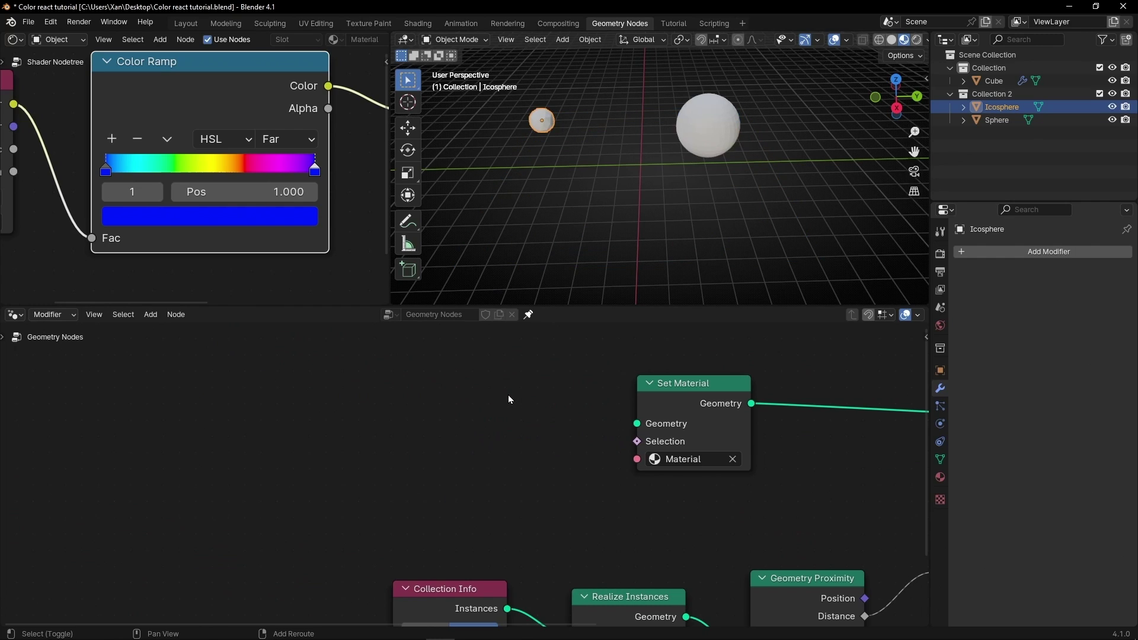
key(shift+a)
mouse_move(508, 398)
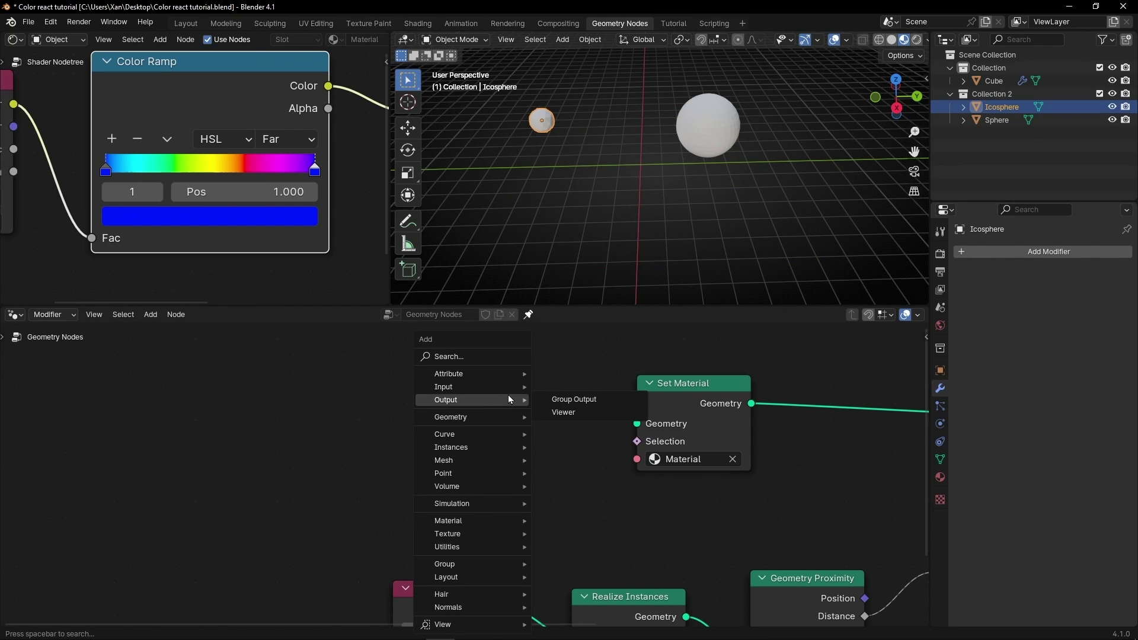
text(sphere)
key(Return)
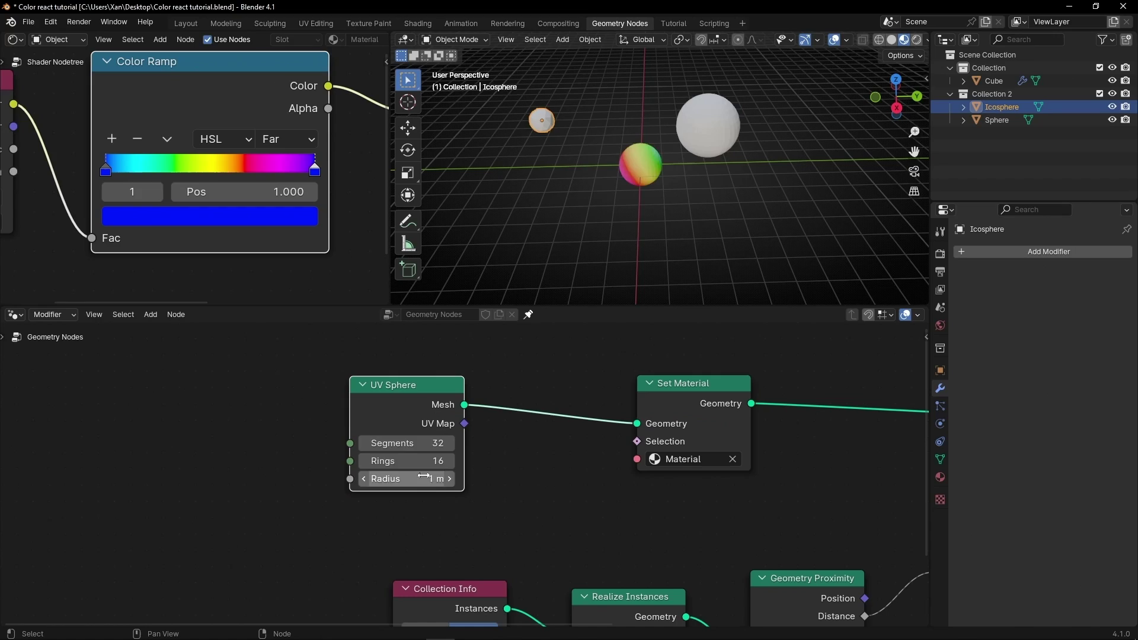
drag(376, 475, 415, 475)
Maximize the 3D viewport and move the icosphere away from the front of the large colored sphere.
key(ctrl+space)
key(g)
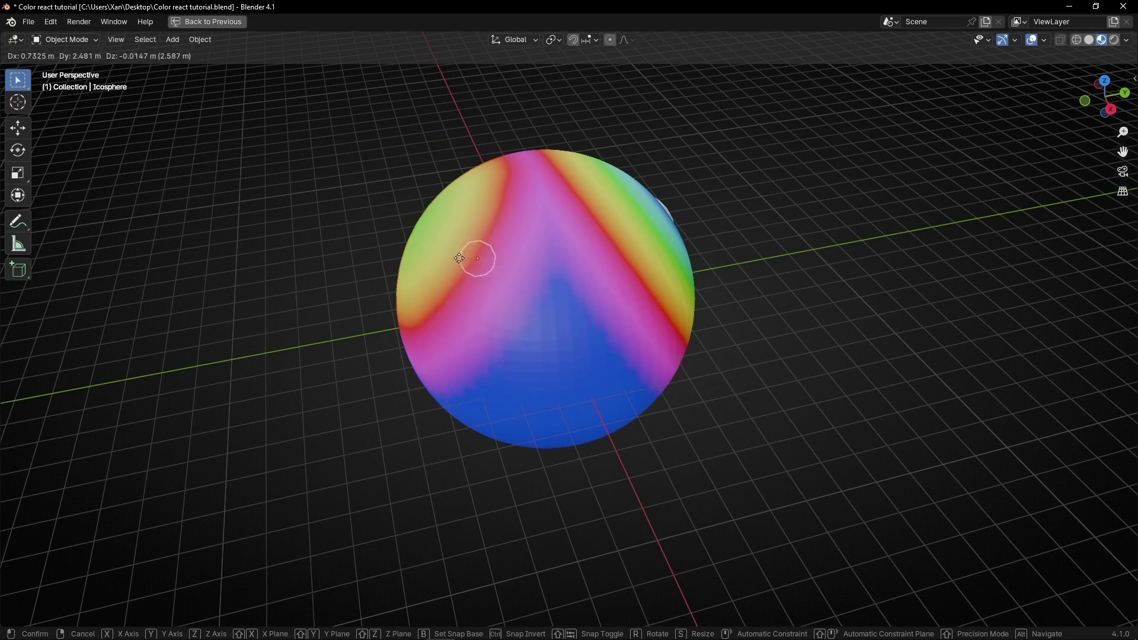
click(344, 178)
Shrink the white Sphere object slightly and move it along X until it nearly touches the colored sphere's side.
middle_drag(658, 219, 577, 318)
scroll(577, 317, down, 3)
click(577, 317)
key(g)
click(690, 313)
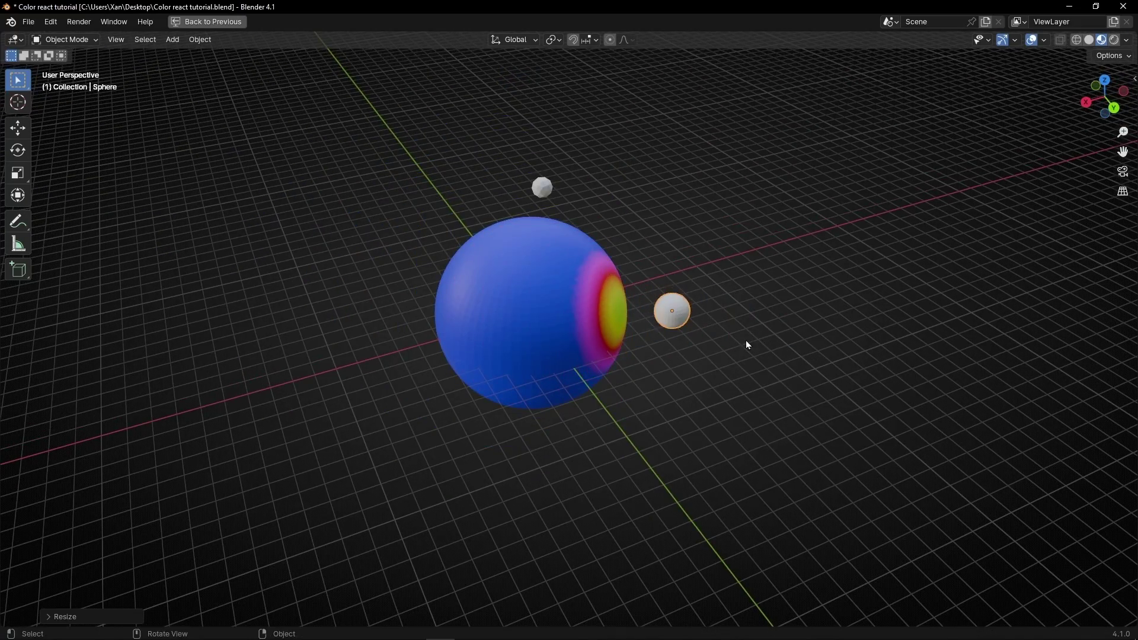
key(g)
key(x)
click(540, 182)
Move the icosphere to the colored sphere's opposite side, using the Y axis, and bring it close to the surface.
click(539, 182)
key(g)
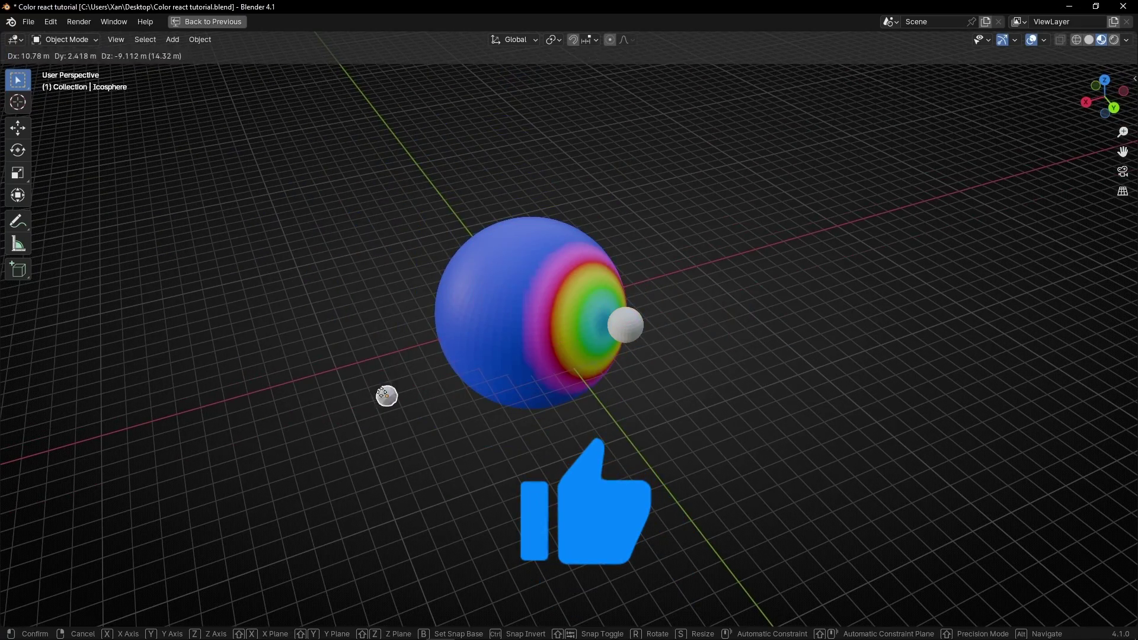
click(385, 283)
key(g)
key(y)
click(438, 348)
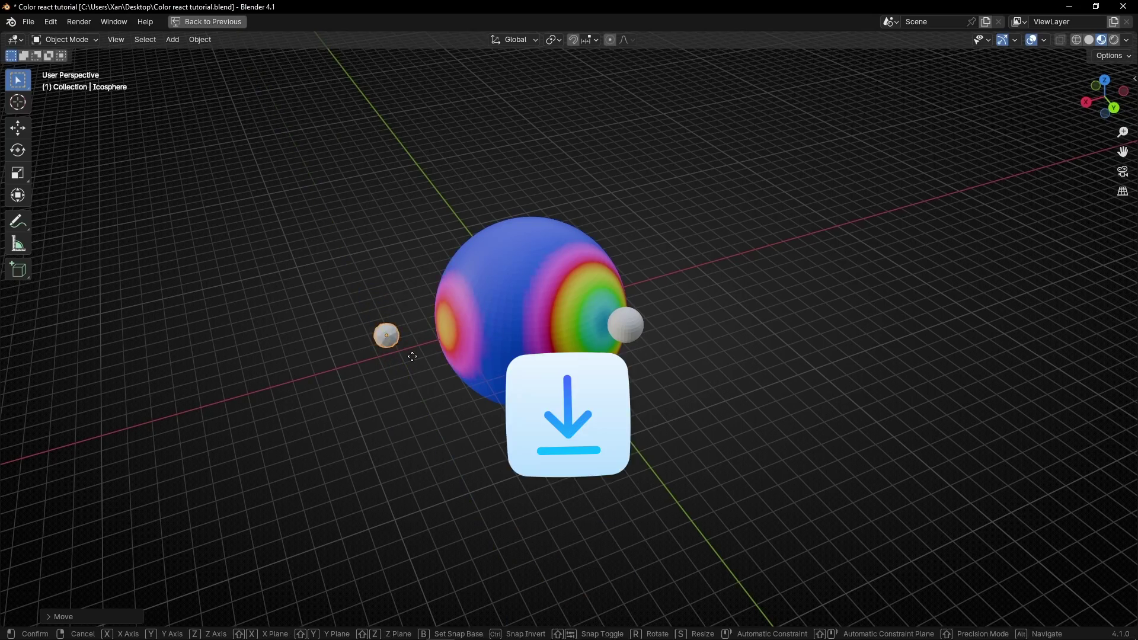
middle_drag(438, 348, 643, 359)
key(g)
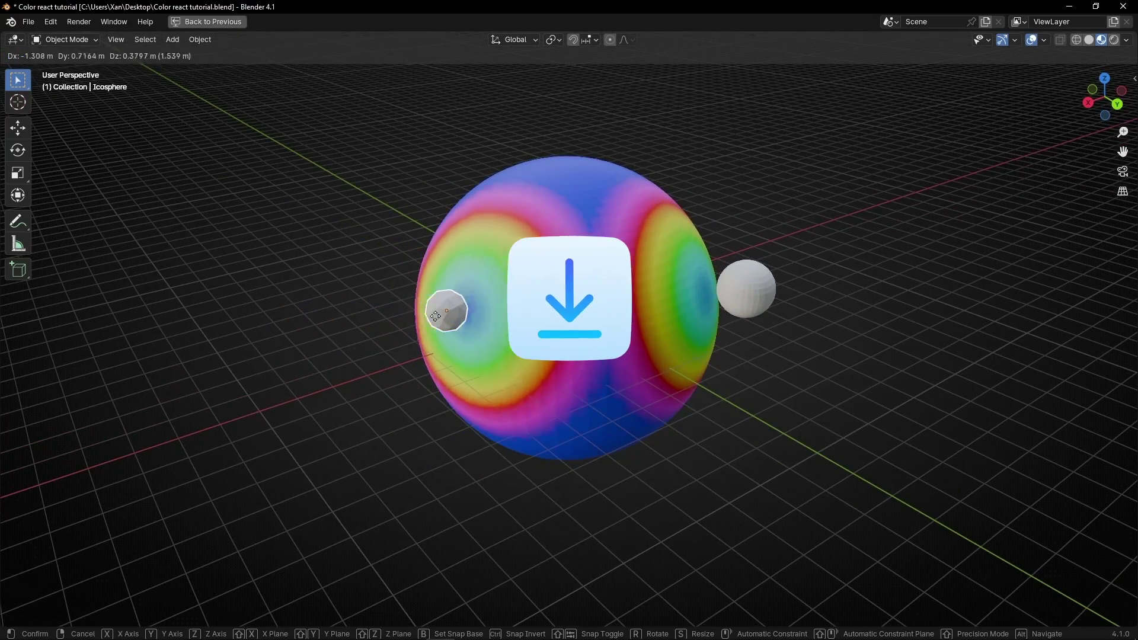